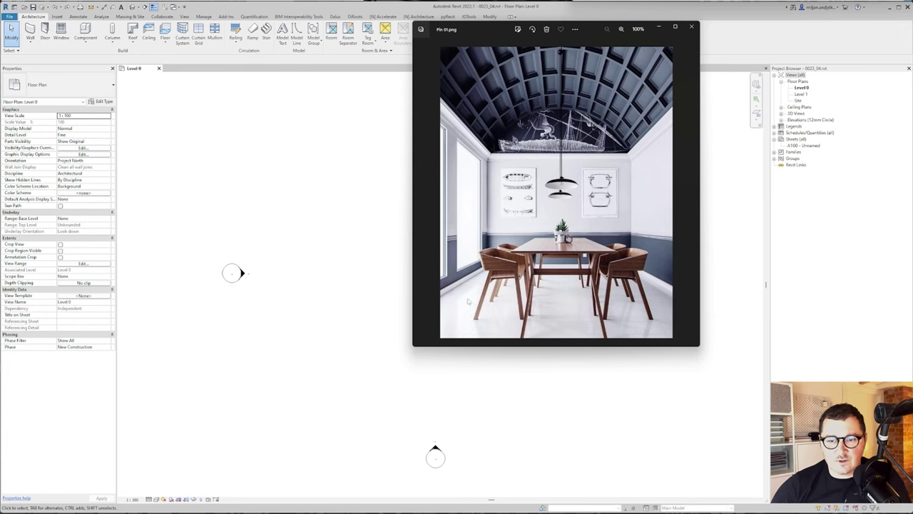
# Draw a rectangular room of Generic 200 mm walls on Level 0, with the tops constrained up to Level 1.
pyautogui.click(723, 39)
pyautogui.press('w')
pyautogui.press('a')
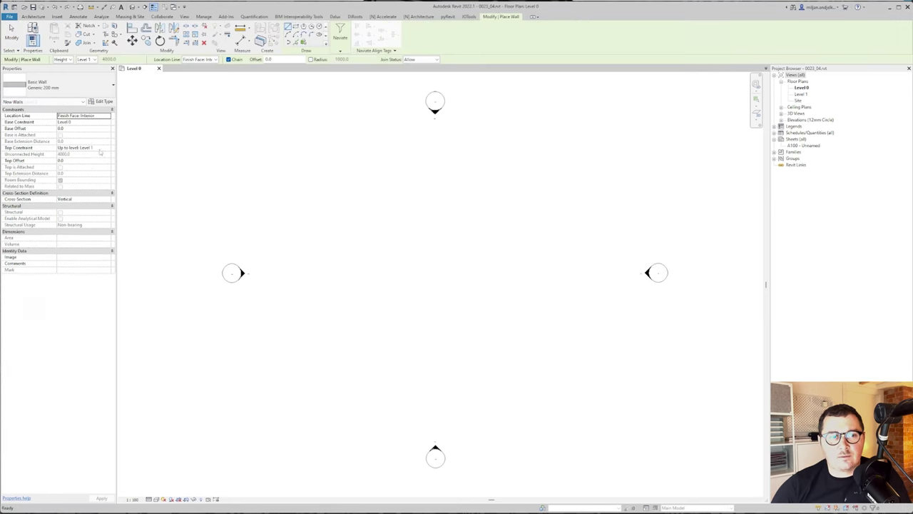
pyautogui.click(379, 196)
pyautogui.click(495, 349)
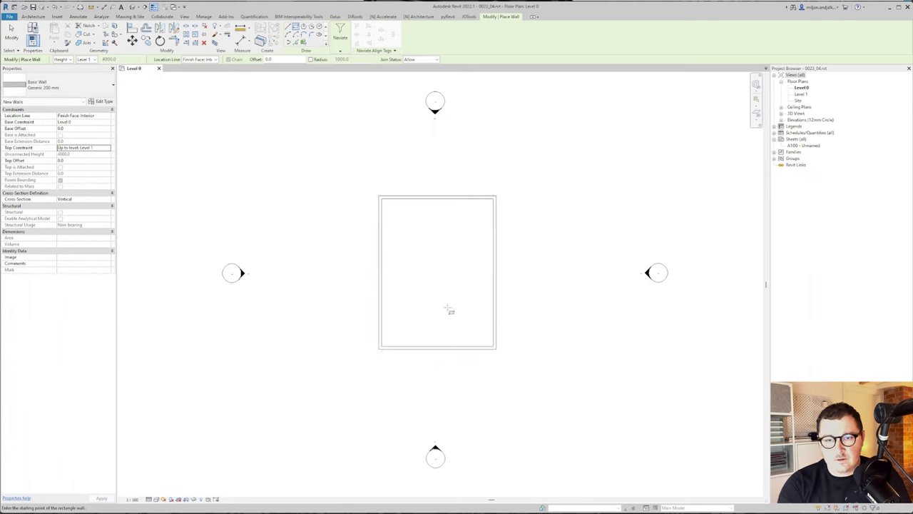
pyautogui.press('Escape')
pyautogui.press('Escape')
# Set the distance between the two long walls to 4800 mm by repositioning the left wall.
pyautogui.click(381, 235)
pyautogui.click(432, 168)
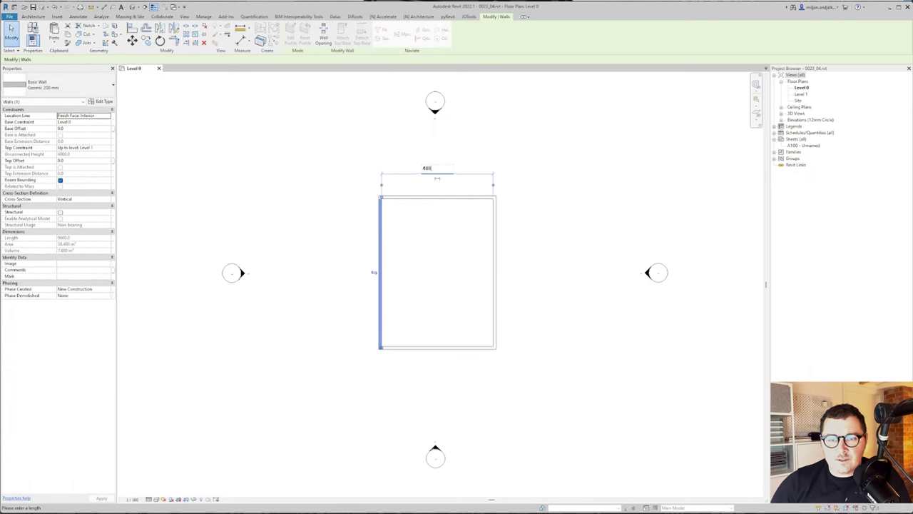
pyautogui.write('4800')
pyautogui.press('Return')
pyautogui.click(543, 285)
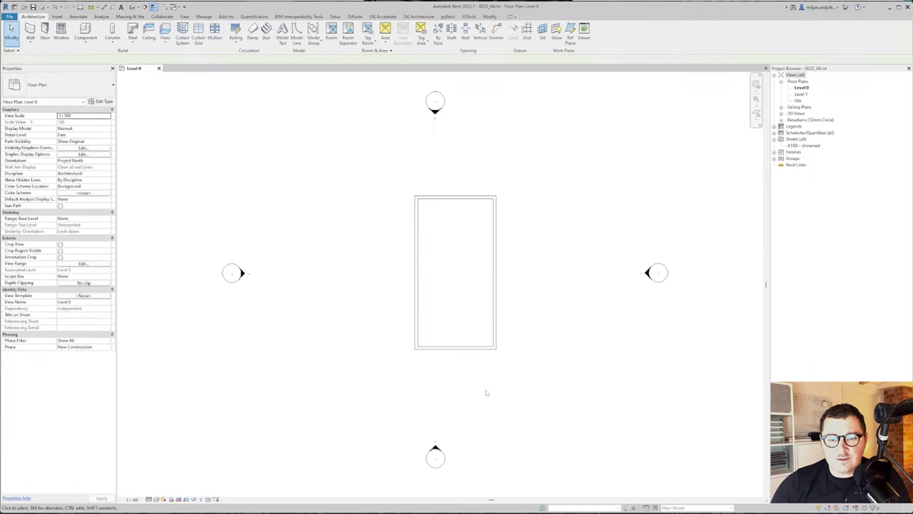
# Set the distance between the two short walls to 8000 mm by repositioning the lower wall.
pyautogui.click(455, 348)
pyautogui.click(388, 272)
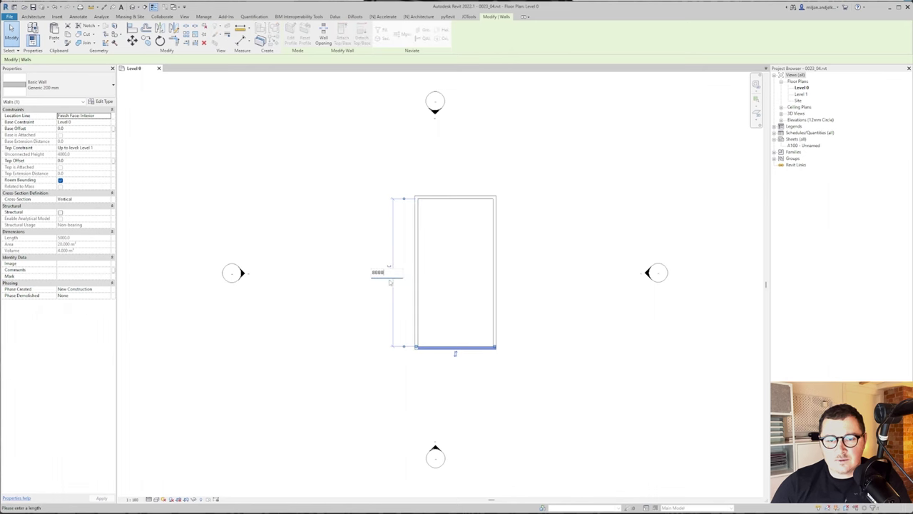
pyautogui.press('Return')
pyautogui.click(339, 325)
# Open the default 3D view and set the elevation of Level 1 to 3000 mm.
pyautogui.scroll(2, 507, 270)
pyautogui.moveTo(511, 273); pyautogui.dragTo(469, 281, button='middle')
pyautogui.press('3')
pyautogui.press('d')
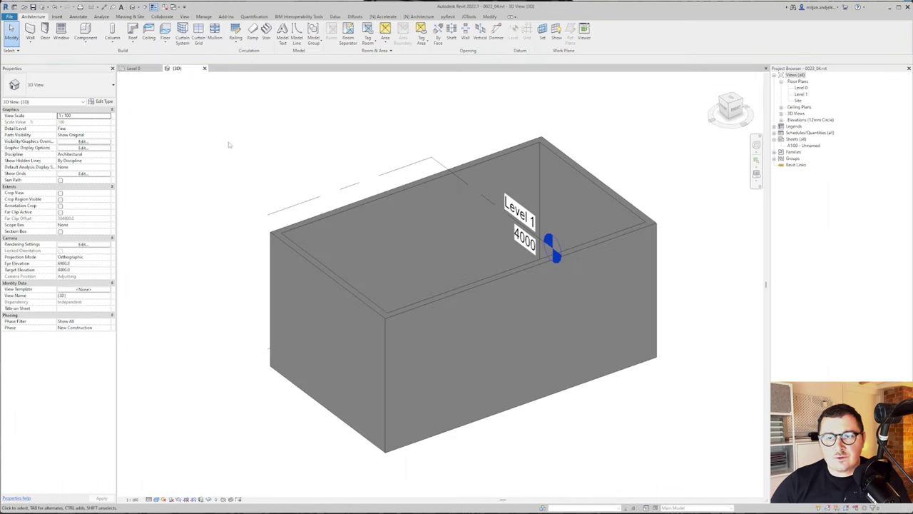
pyautogui.click(421, 162)
pyautogui.keyDown('shift'); pyautogui.moveTo(421, 162); pyautogui.dragTo(543, 169, button='middle'); pyautogui.keyUp('shift')
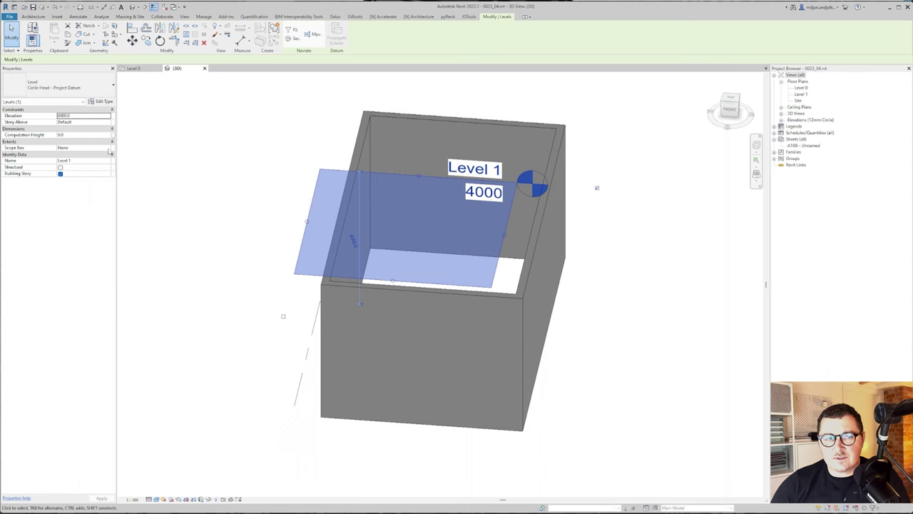
pyautogui.click(82, 116)
pyautogui.write('3000')
pyautogui.press('Return')
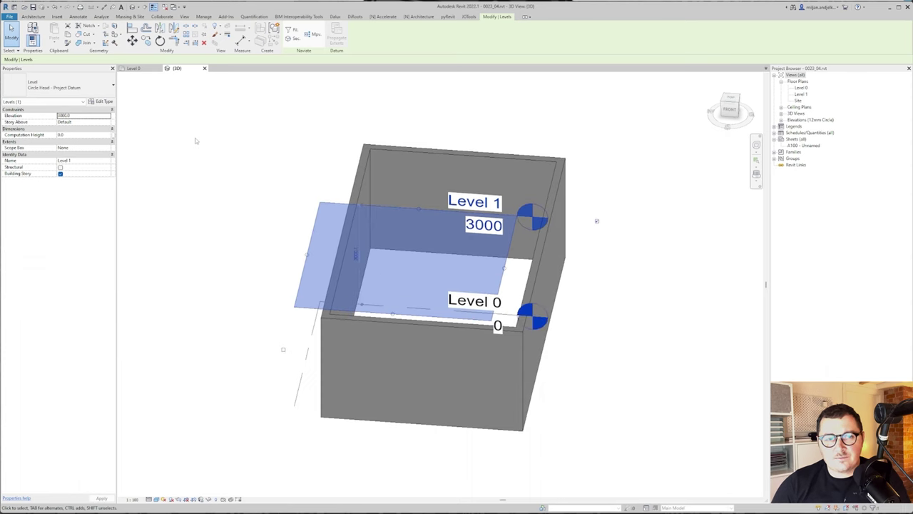
pyautogui.click(196, 141)
# Create a floor in the Level 0 plan with a rectangular boundary following the room's walls.
pyautogui.click(135, 68)
pyautogui.click(169, 34)
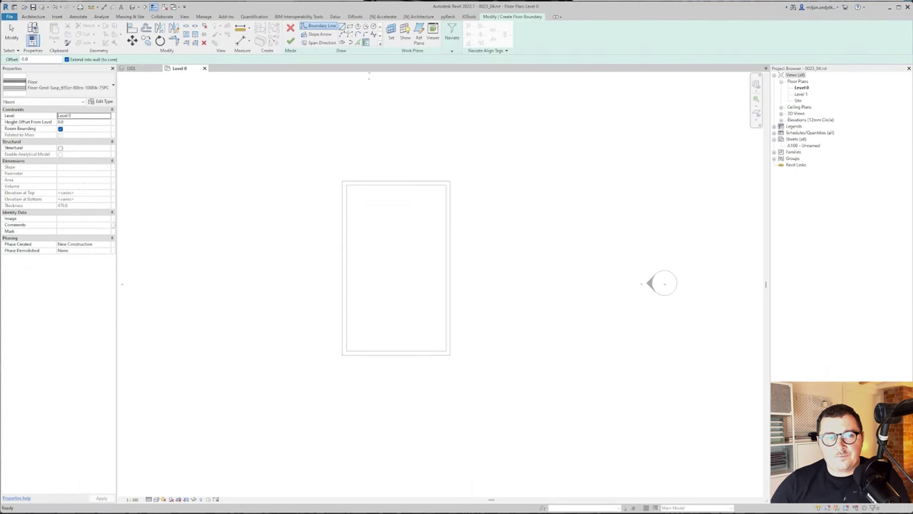
pyautogui.click(349, 26)
pyautogui.click(60, 84)
pyautogui.click(52, 173)
pyautogui.click(342, 181)
pyautogui.click(446, 351)
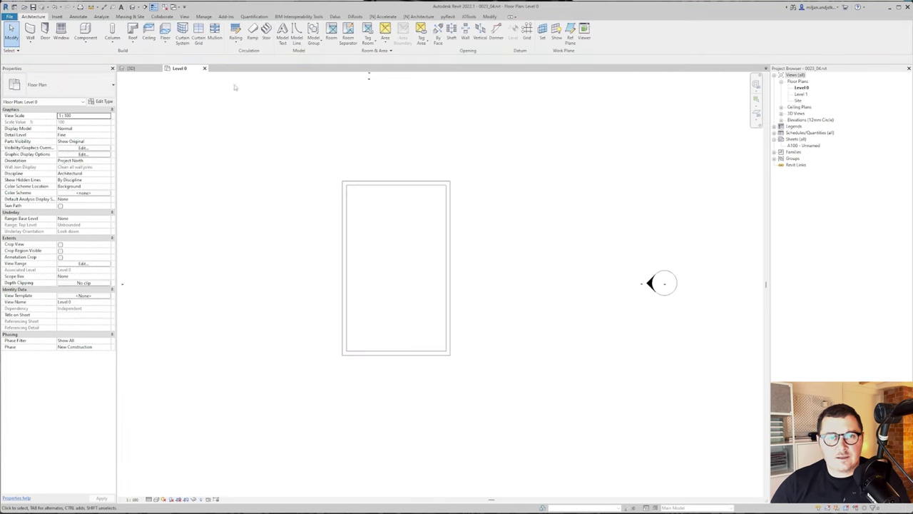
# Load the Windows_Concept_Plain_Sgl family from the Windows category of the Autodesk family library.
pyautogui.click(57, 15)
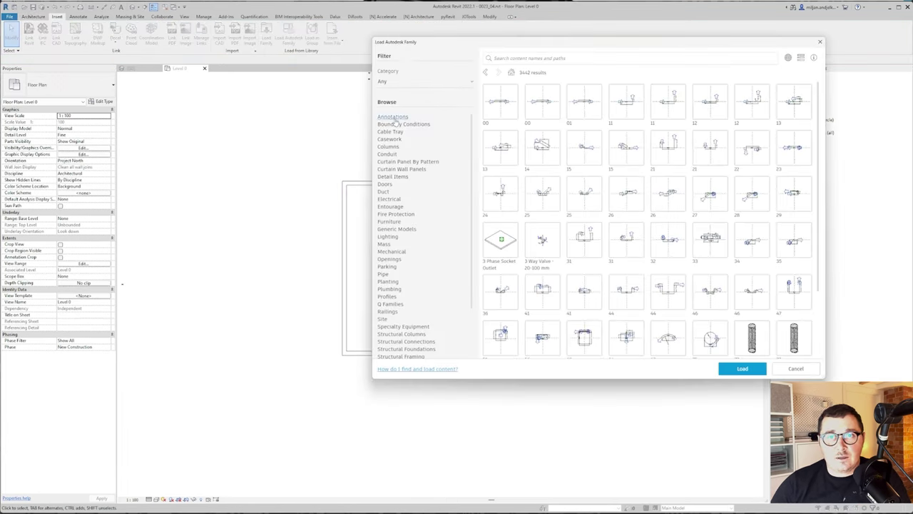
pyautogui.moveTo(431, 48); pyautogui.dragTo(402, 43)
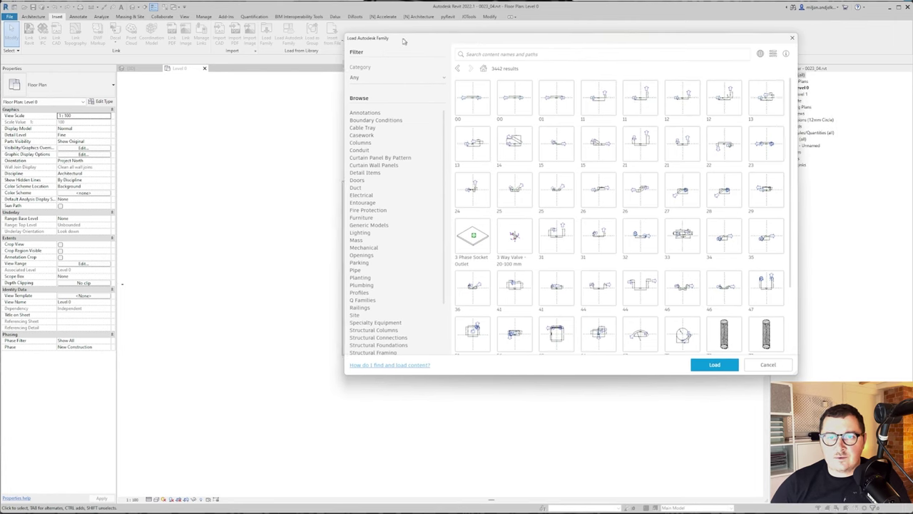
pyautogui.scroll(-2, 388, 150)
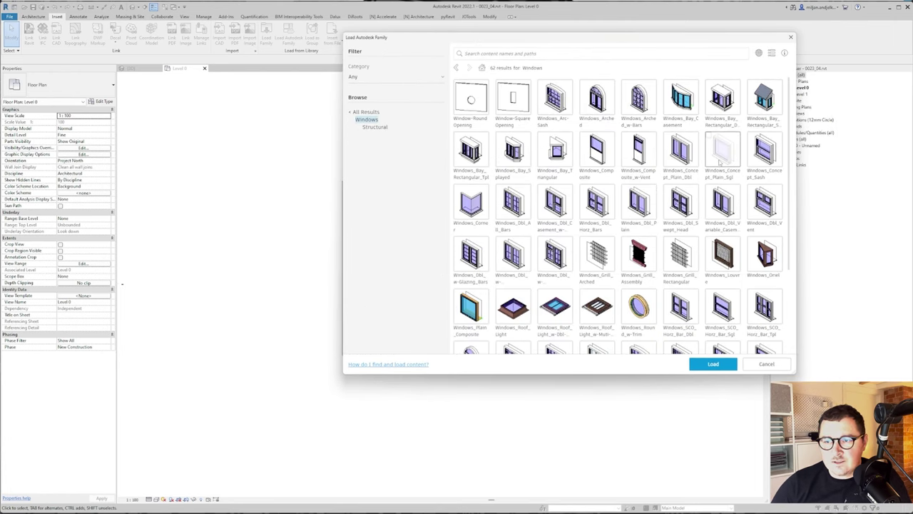
pyautogui.click(717, 158)
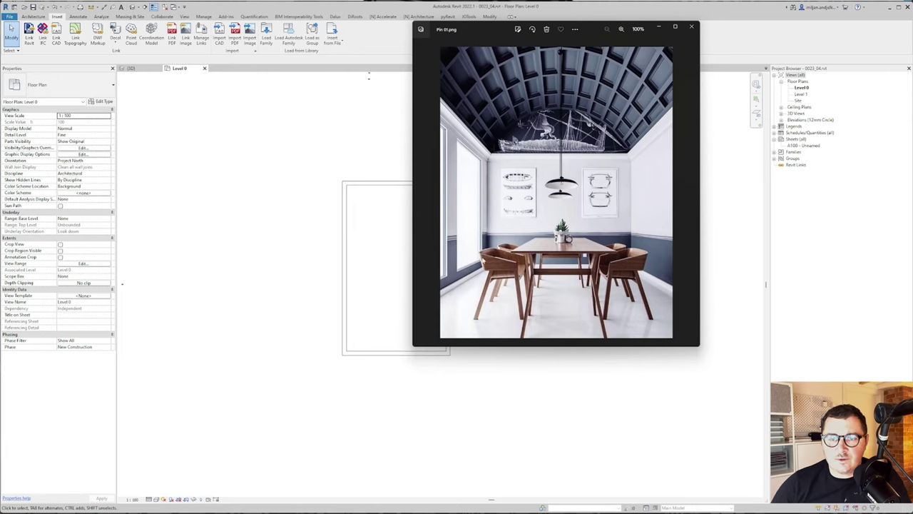
# Duplicate the Windows_Concept_Plain_Sgl type as 1400x2400, with a height of 2400 mm and a width of 1400 mm.
pyautogui.click(746, 47)
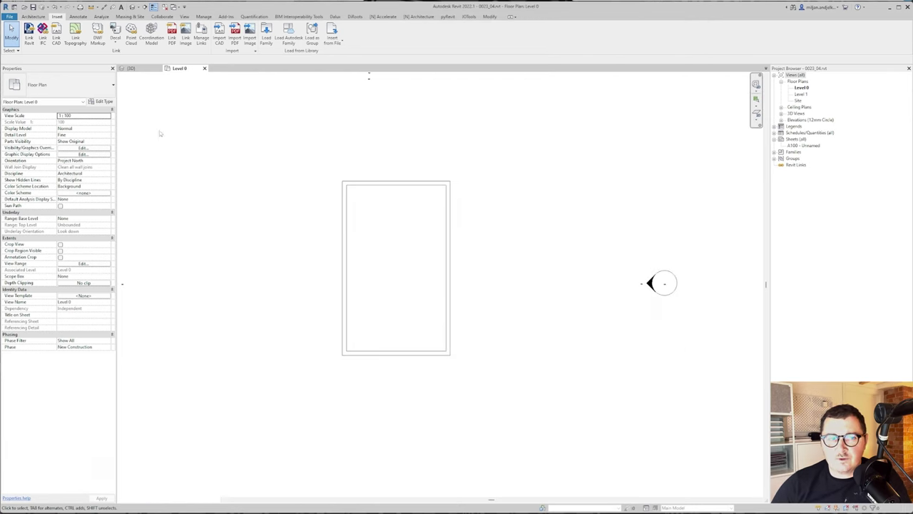
pyautogui.click(30, 17)
pyautogui.click(58, 33)
pyautogui.click(101, 102)
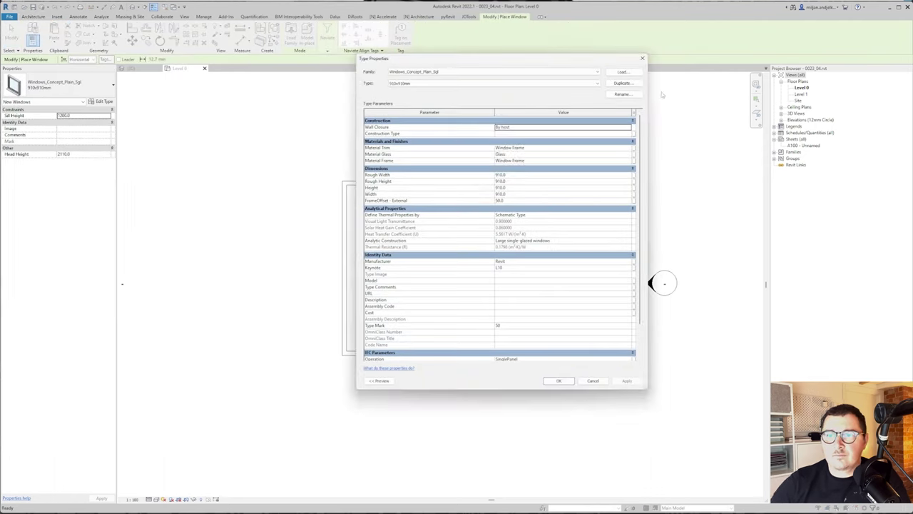
pyautogui.click(626, 83)
pyautogui.write('1400x2400')
pyautogui.click(504, 161)
pyautogui.click(517, 187)
pyautogui.write('29')
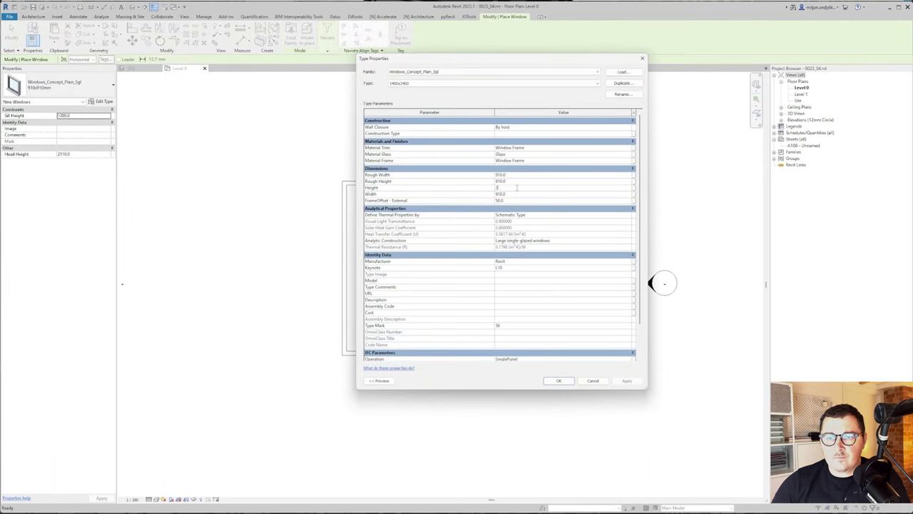
pyautogui.write('0')
pyautogui.click(558, 380)
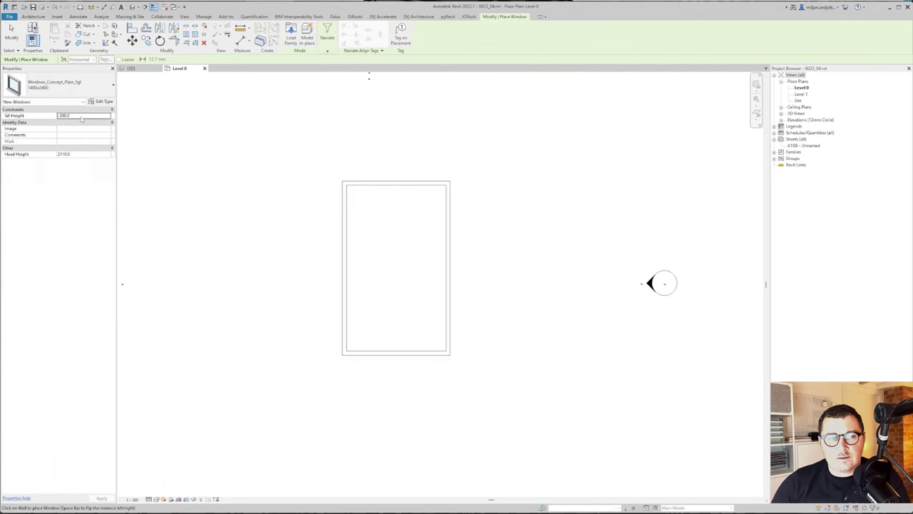
# Place three 1400x2400 windows with a 300 mm sill height along the left wall, about 1000 mm from its ends and 900 mm apart.
pyautogui.click(69, 115)
pyautogui.write('300')
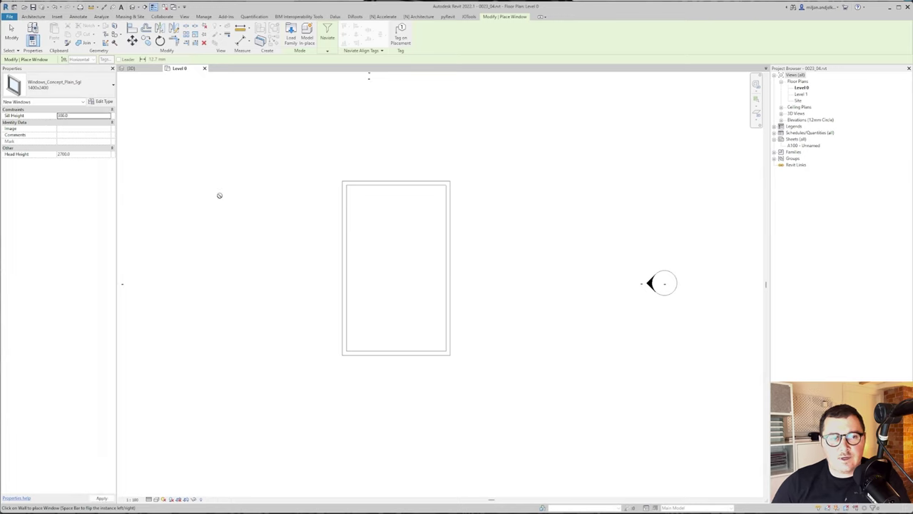
pyautogui.click(340, 220)
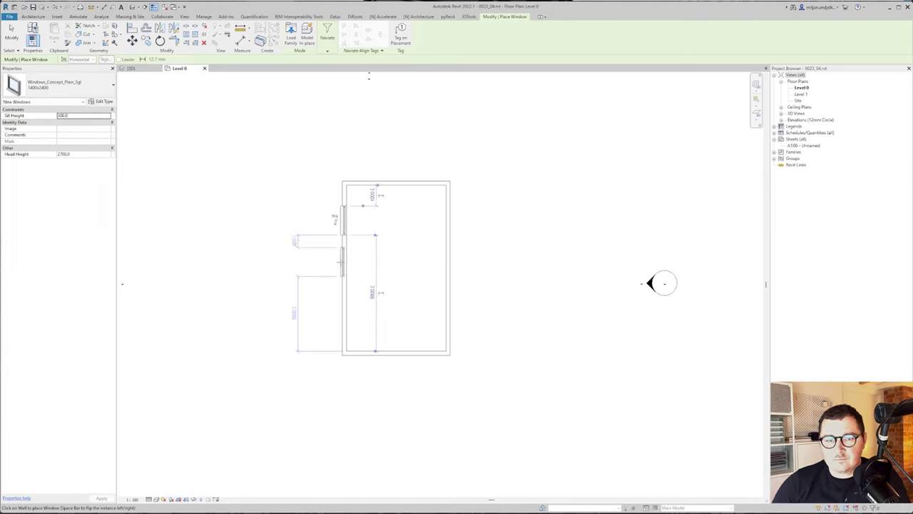
pyautogui.click(340, 267)
pyautogui.click(340, 314)
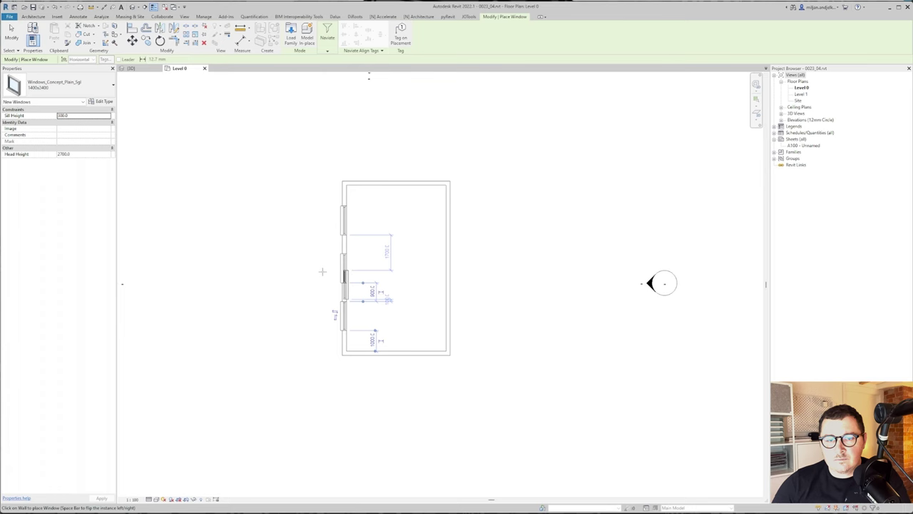
pyautogui.press('Escape')
# Change the visual style of the 3D view to a shaded display and compare the room with the reference picture Pin 01.png.
pyautogui.hotkey('ctrl', 'Tab')
pyautogui.keyDown('shift'); pyautogui.moveTo(314, 342); pyautogui.dragTo(200, 363, button='middle'); pyautogui.keyUp('shift')
pyautogui.click(156, 499)
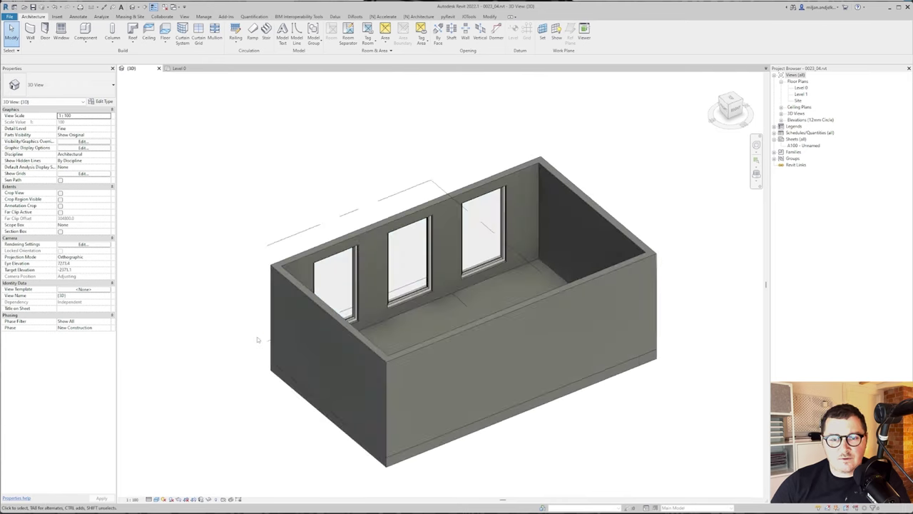
pyautogui.keyDown('shift'); pyautogui.moveTo(257, 336); pyautogui.dragTo(214, 335, button='middle'); pyautogui.keyUp('shift')
pyautogui.hotkey('alt', 'Tab')
pyautogui.scroll(1, 584, 230)
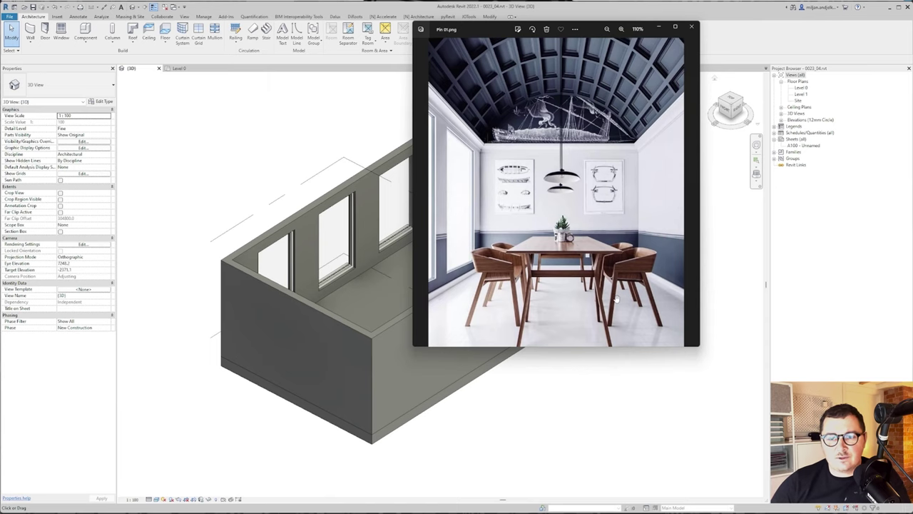
pyautogui.click(750, 35)
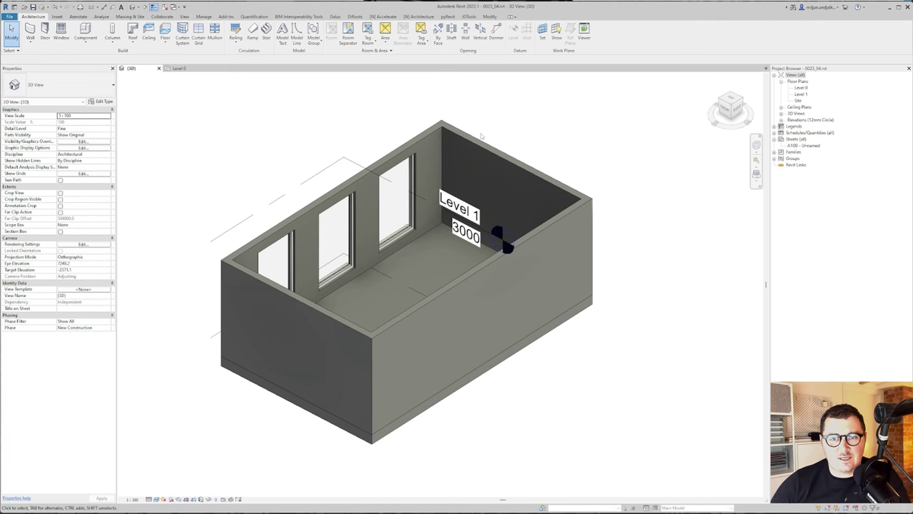
# Assign the Paint - White Lining material to the structure layer of the Generic 200 mm wall type.
pyautogui.click(420, 139)
pyautogui.click(98, 102)
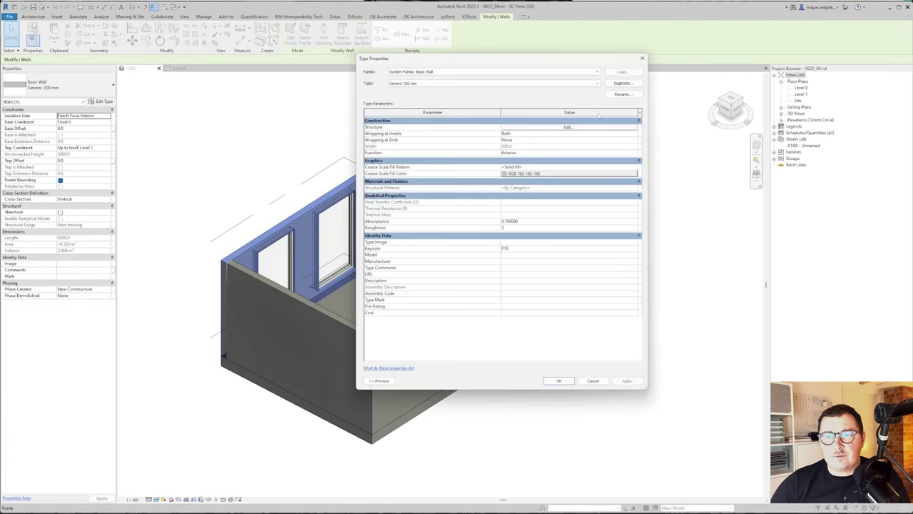
pyautogui.click(528, 126)
pyautogui.click(449, 126)
pyautogui.click(482, 129)
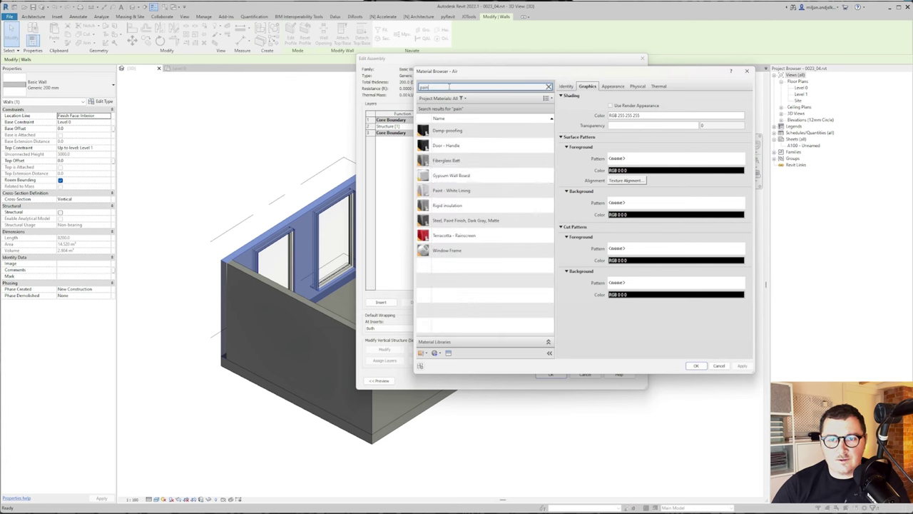
pyautogui.click(468, 191)
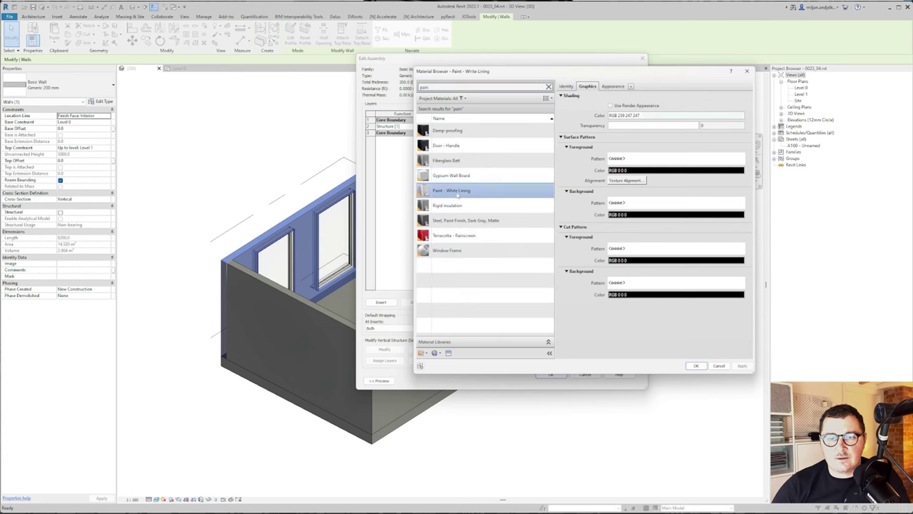
pyautogui.click(695, 365)
pyautogui.click(550, 375)
pyautogui.click(552, 381)
pyautogui.click(518, 377)
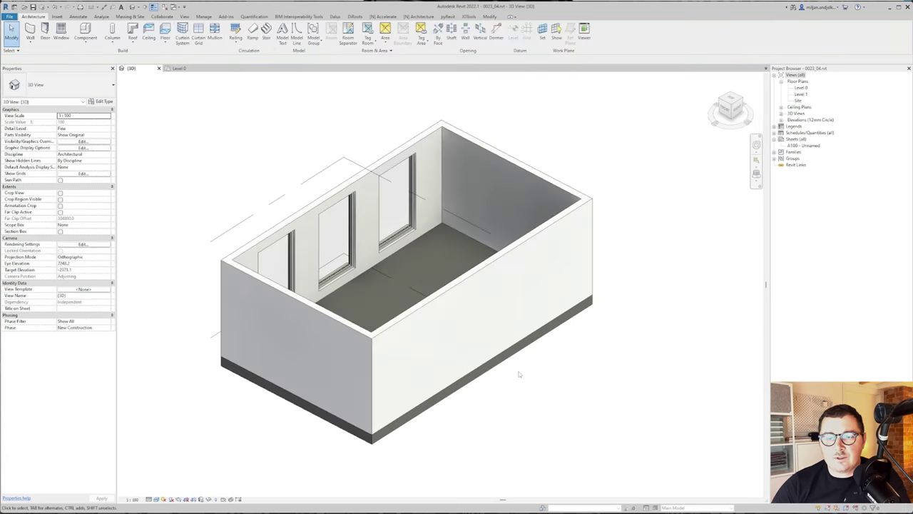
# Edit the floor type's structure and give it a white material.
pyautogui.click(506, 364)
pyautogui.click(98, 102)
pyautogui.click(542, 126)
pyautogui.click(449, 126)
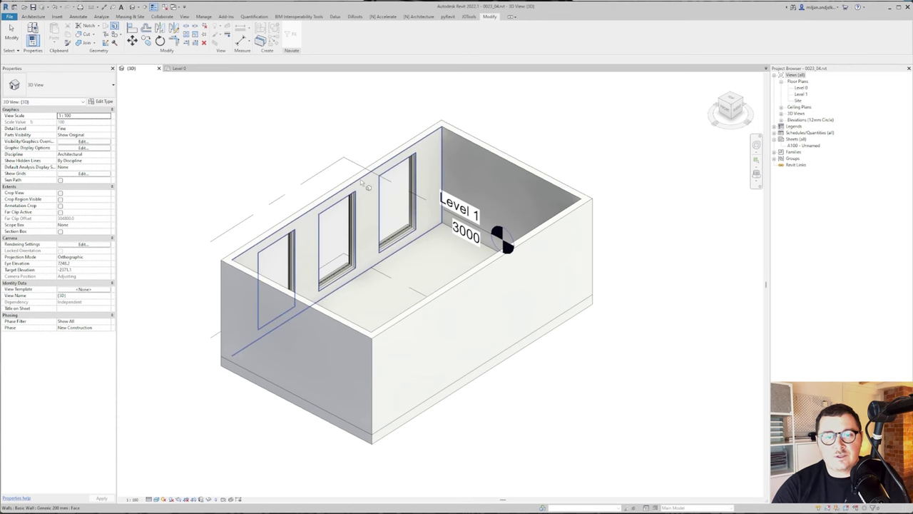
# Split the inner face of the window wall with a horizontal line offset 900 mm from its bottom edge.
pyautogui.click(369, 202)
pyautogui.click(319, 42)
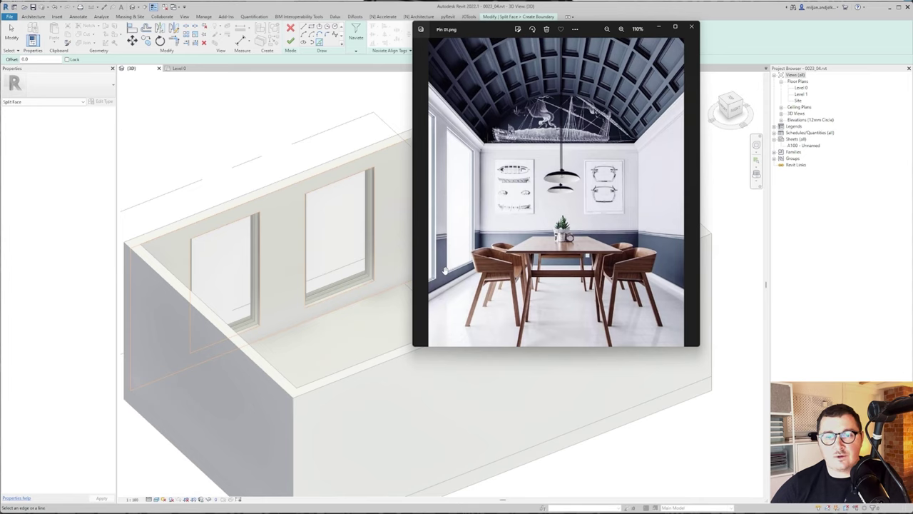
pyautogui.click(405, 11)
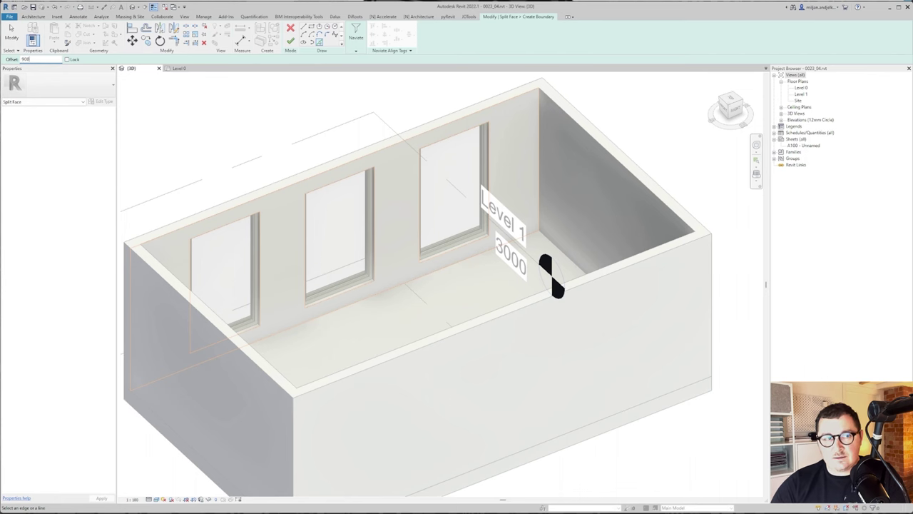
pyautogui.click(290, 41)
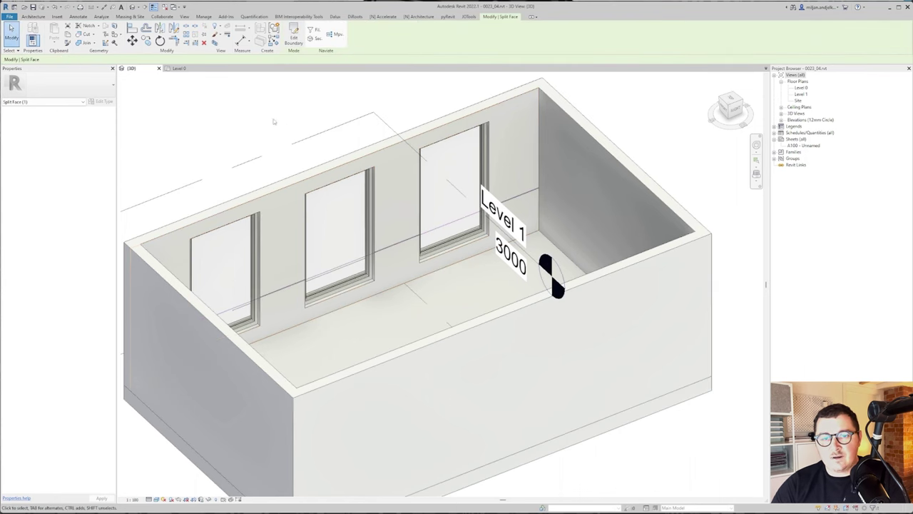
# Duplicate the Paint - White Lining material, rename the copy Paint - Purple Lining, and open its appearance settings.
pyautogui.click(32, 34)
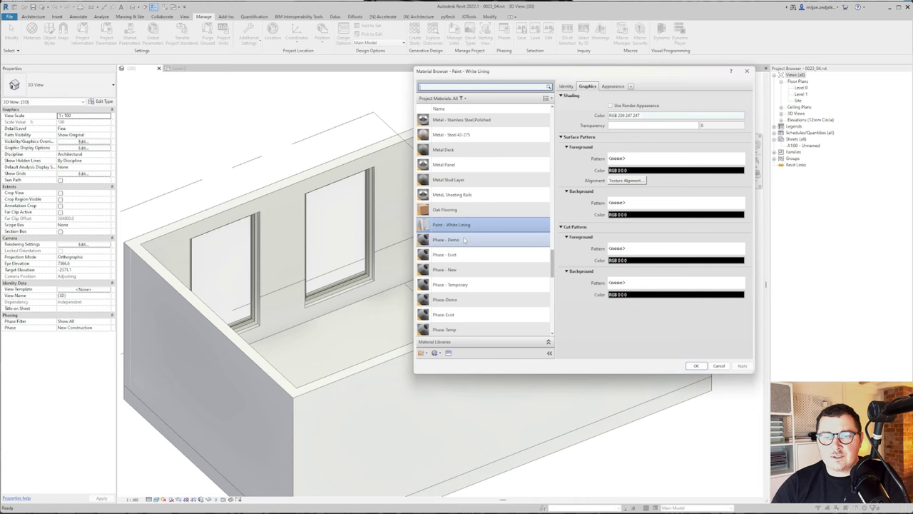
pyautogui.click(438, 353)
pyautogui.click(457, 369)
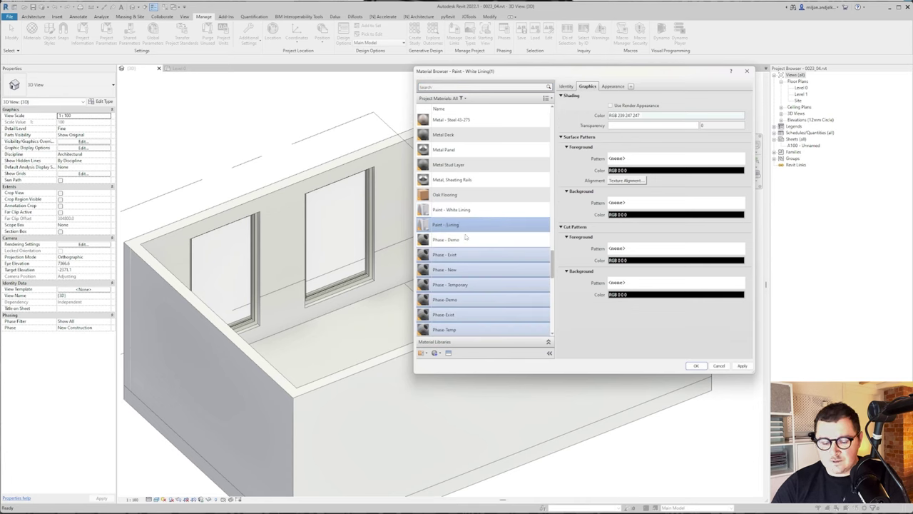
pyautogui.press('Return')
pyautogui.click(612, 86)
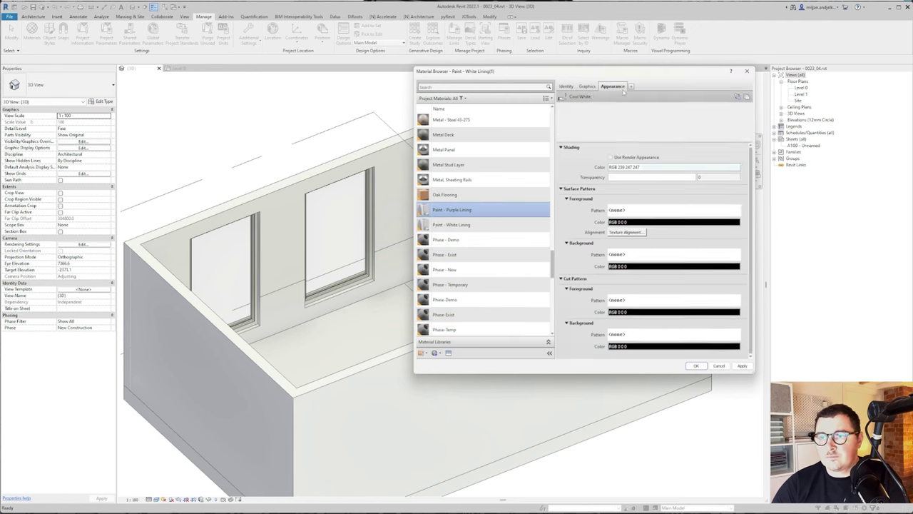
# Set the Paint - Purple Lining material's appearance colour to the dark blue RGB 0 57 85.
pyautogui.click(674, 166)
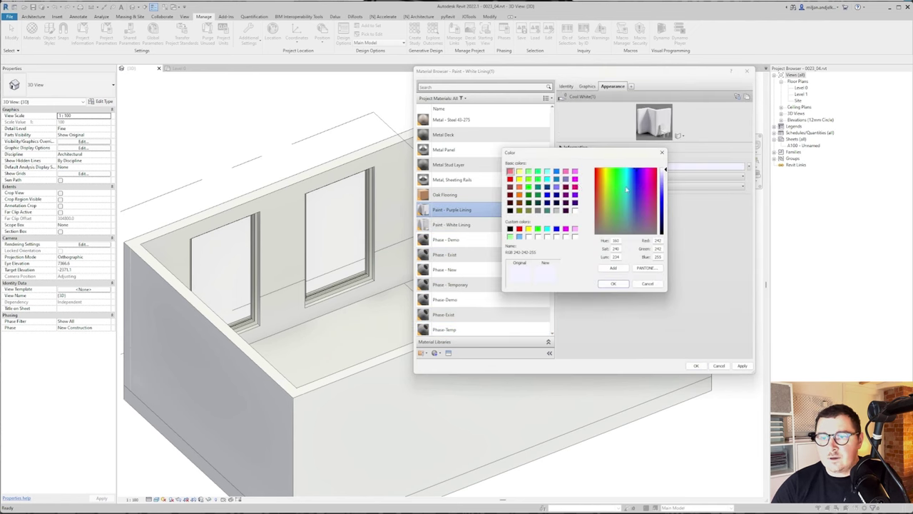
pyautogui.click(556, 179)
pyautogui.moveTo(666, 210); pyautogui.dragTo(665, 224)
pyautogui.click(614, 283)
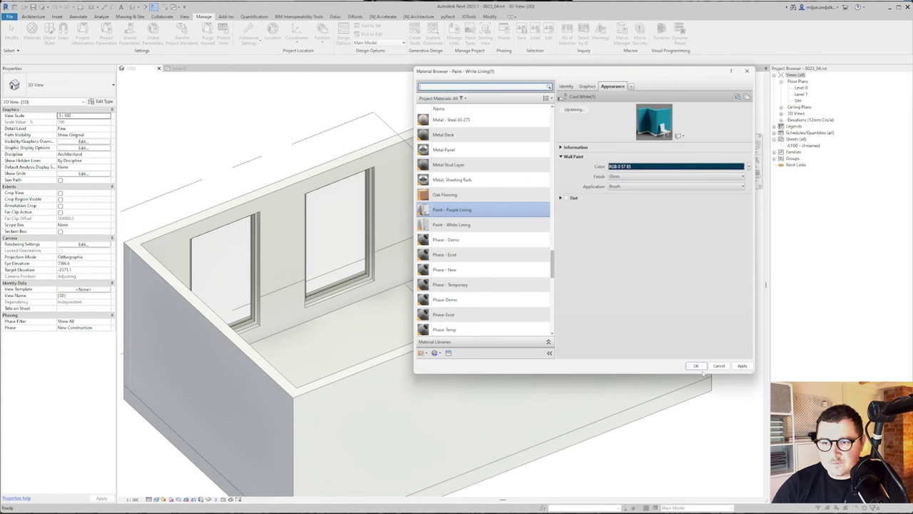
pyautogui.click(696, 366)
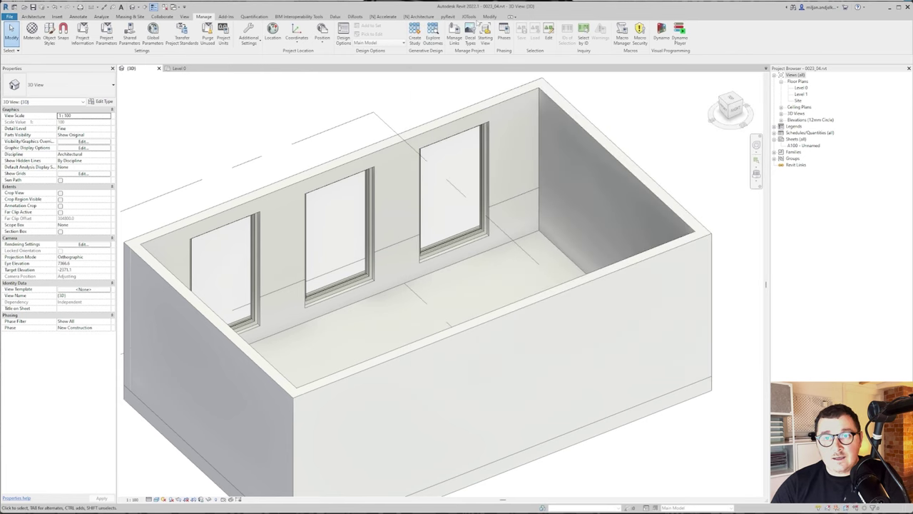
# Paint the lower split region of the window wall with the Paint - Purple Lining material.
pyautogui.press('ctrl')
pyautogui.press('ctrl')
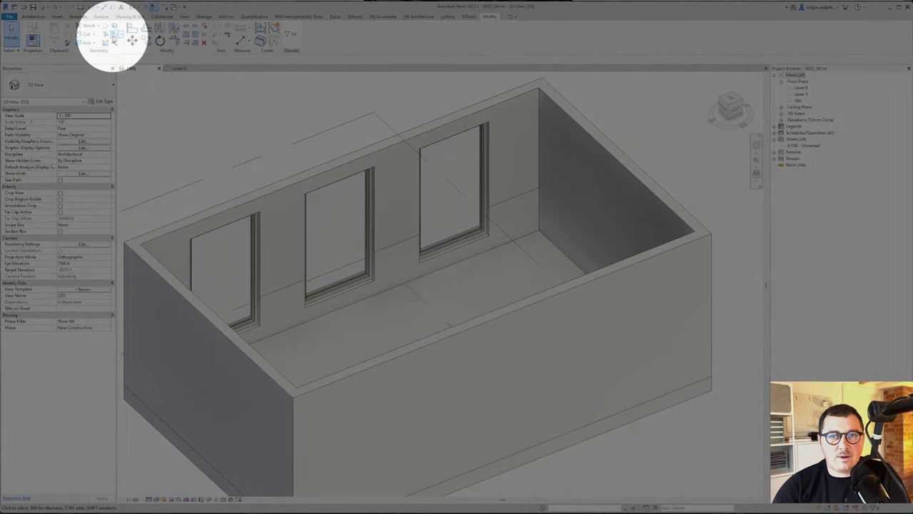
pyautogui.click(114, 35)
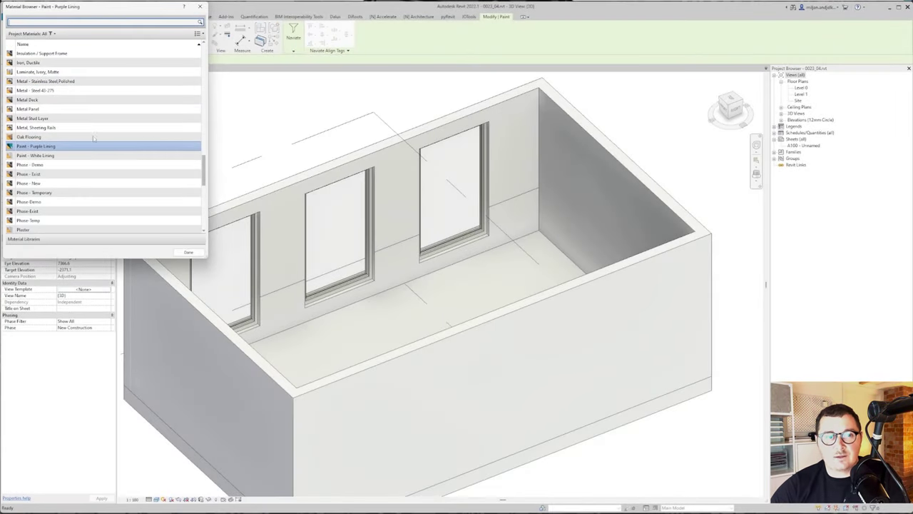
pyautogui.click(38, 147)
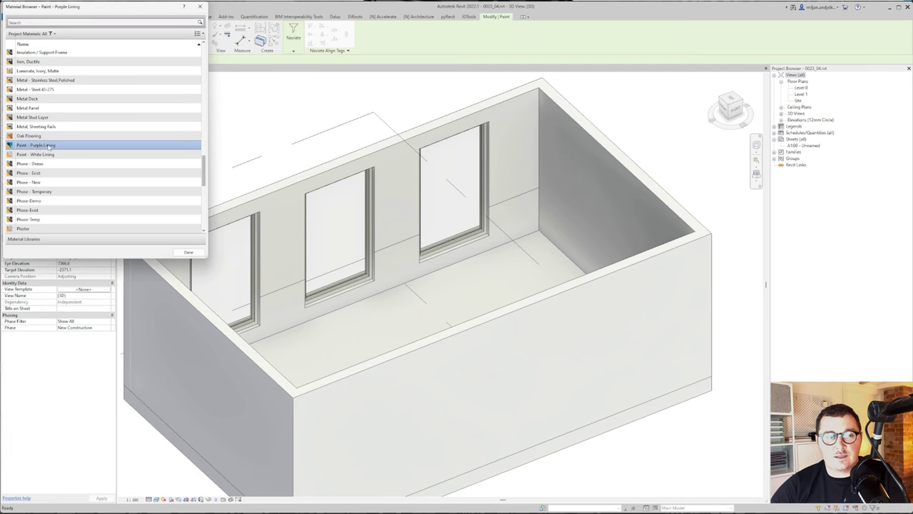
pyautogui.click(398, 266)
pyautogui.press('Escape')
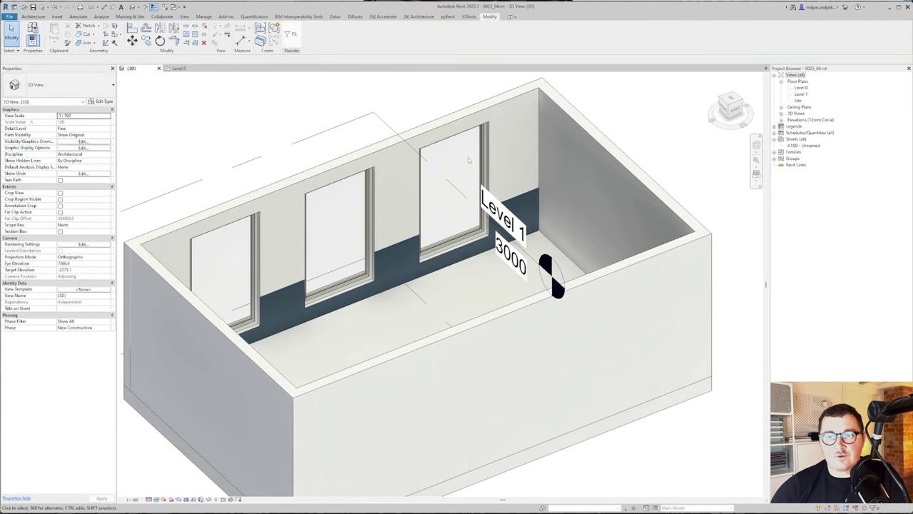
# Split the inner face of the short end wall with a horizontal line offset from its bottom edge.
pyautogui.keyDown('shift'); pyautogui.moveTo(236, 321); pyautogui.dragTo(428, 314, button='middle'); pyautogui.keyUp('shift')
pyautogui.press('s')
pyautogui.press('f')
pyautogui.click(385, 235)
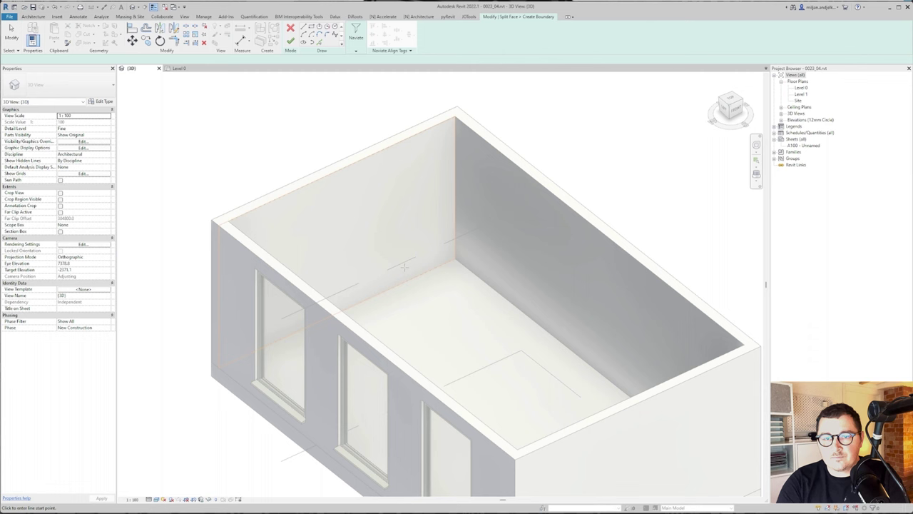
pyautogui.moveTo(44, 59); pyautogui.dragTo(10, 61)
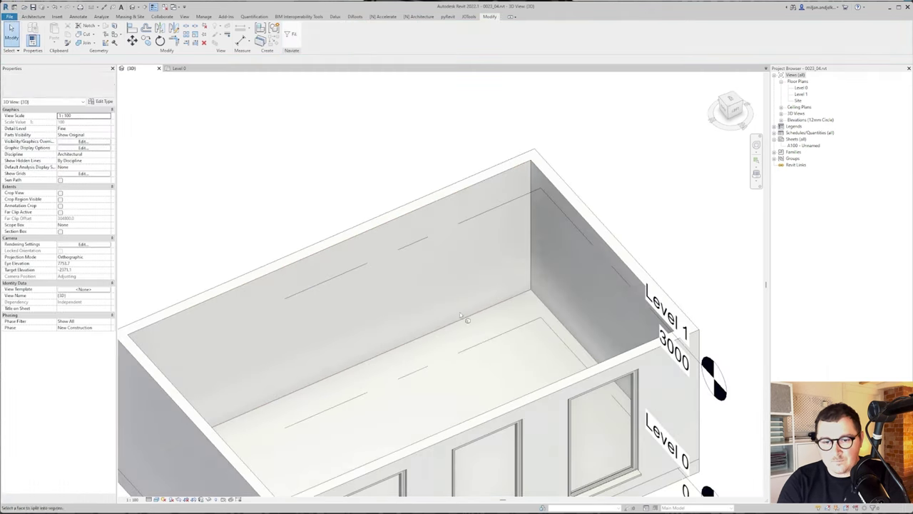
# Split the inner face of the long wall opposite the windows with a horizontal line offset from its bottom edge.
pyautogui.click(461, 316)
pyautogui.click(318, 42)
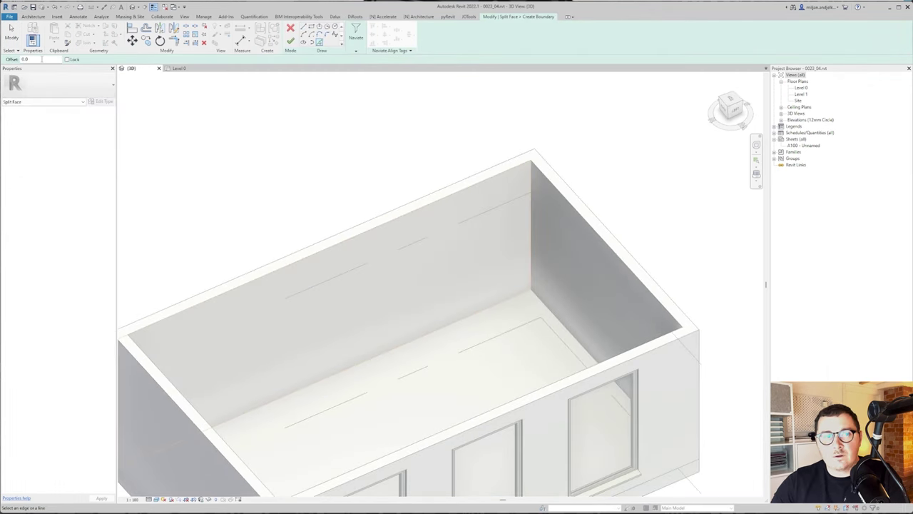
pyautogui.click(371, 356)
pyautogui.click(289, 43)
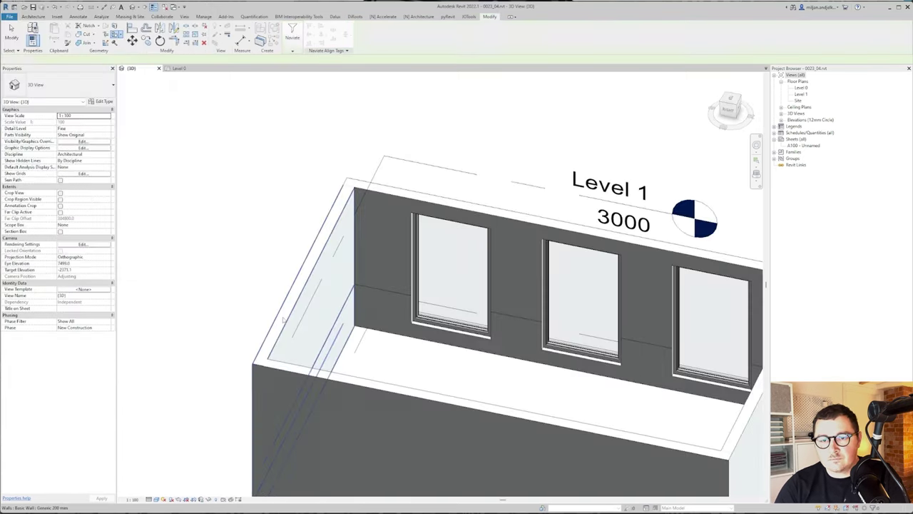
pyautogui.click(62, 7)
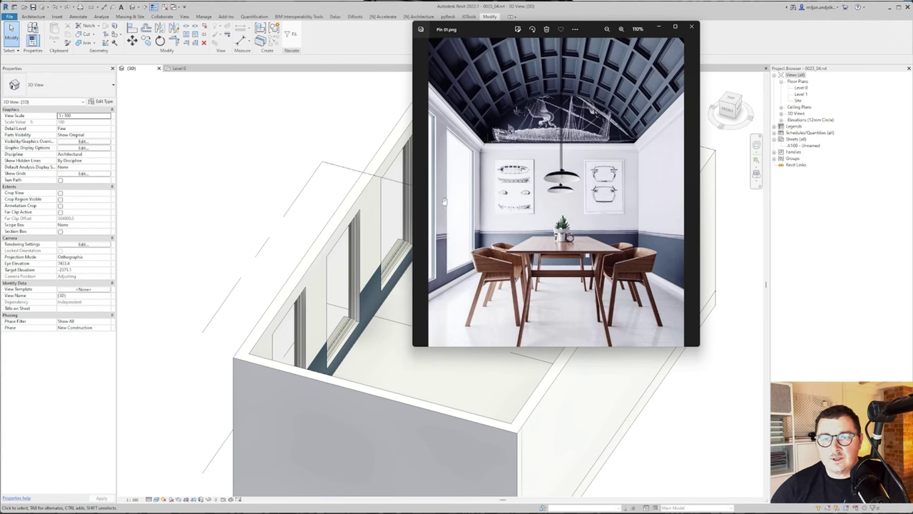
# Look through the templates for starting a new profile family and check the mouldings in the reference picture.
pyautogui.click(376, 58)
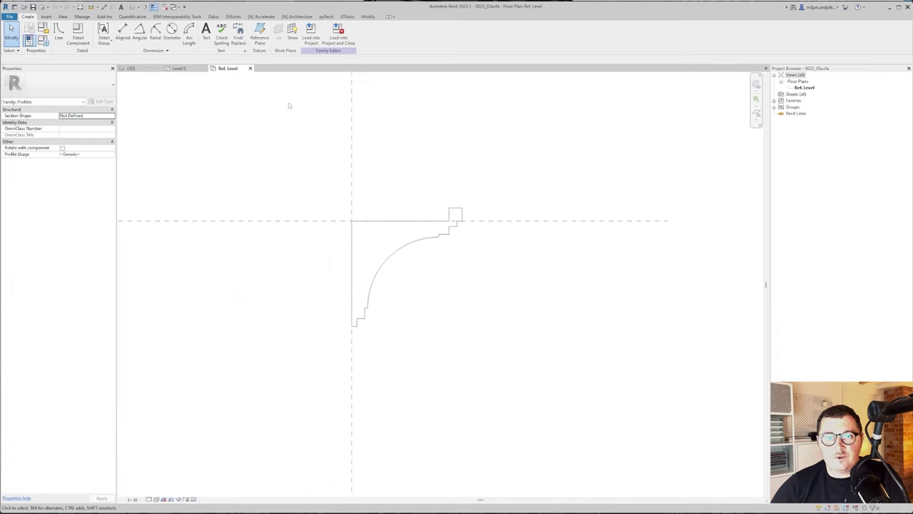
pyautogui.click(9, 17)
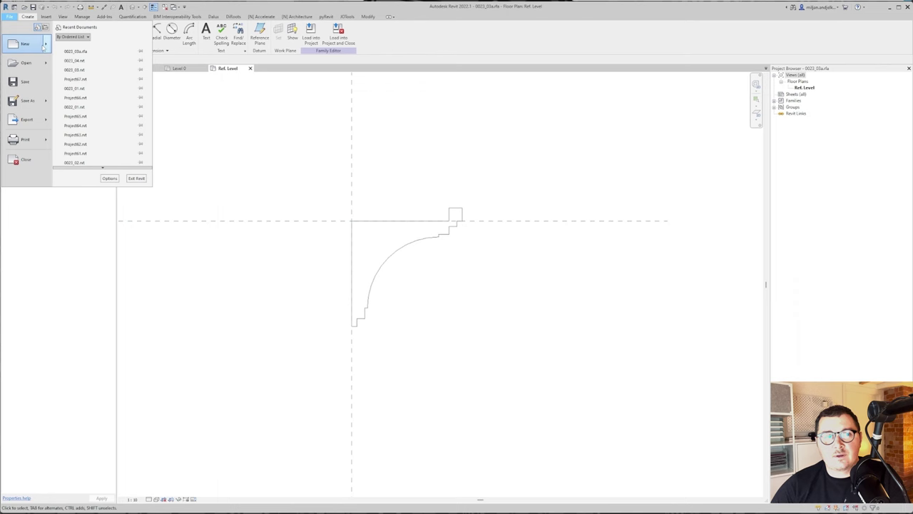
pyautogui.moveTo(25, 44)
pyautogui.click(89, 66)
pyautogui.scroll(-11, 499, 171)
pyautogui.click(448, 200)
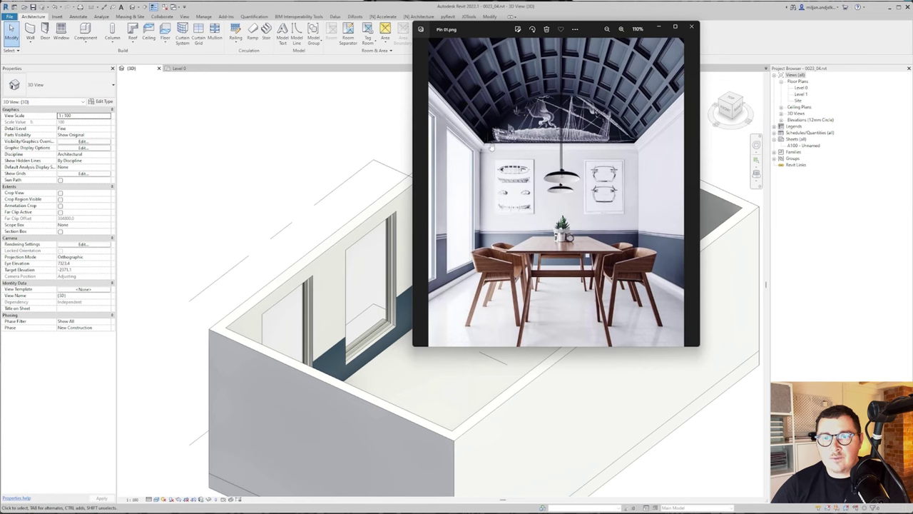
pyautogui.click(207, 161)
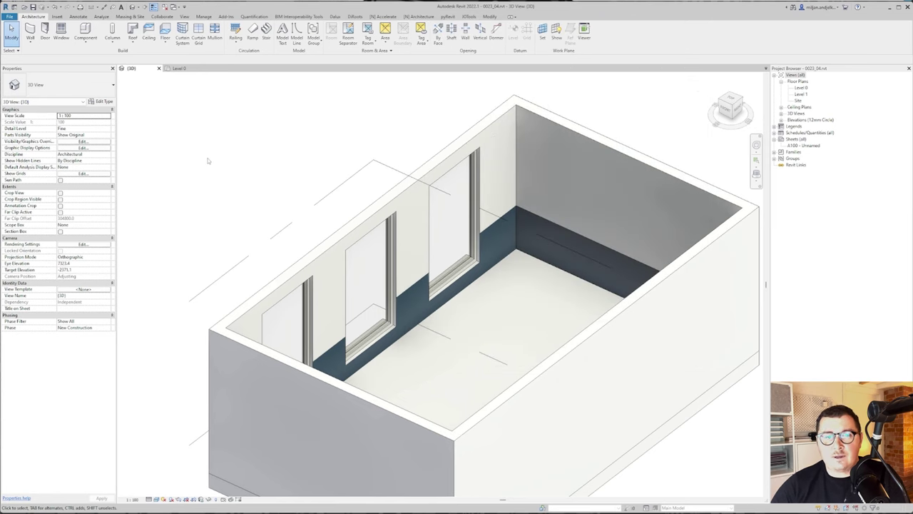
# Duplicate the Cornice wall sweep type as P_W_01 and assign it the profile 0023_03a : 0023_03a.
pyautogui.click(31, 42)
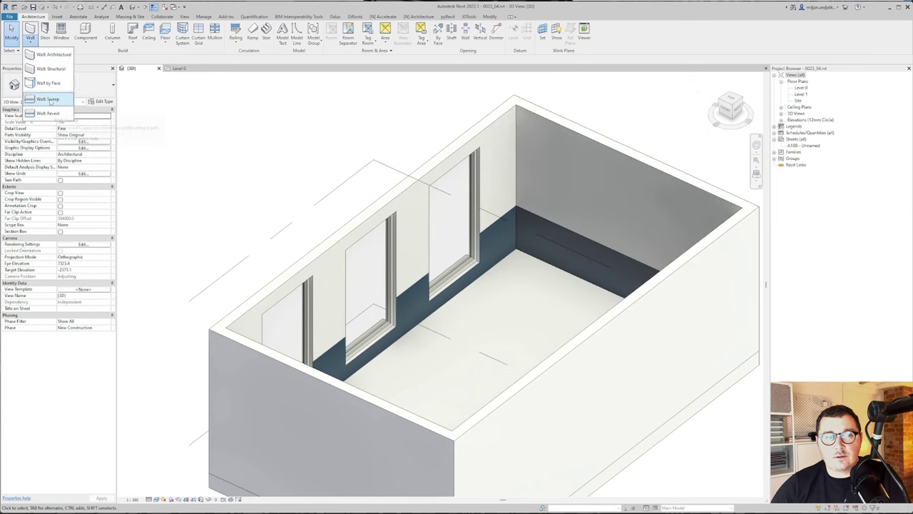
pyautogui.click(44, 99)
pyautogui.click(105, 102)
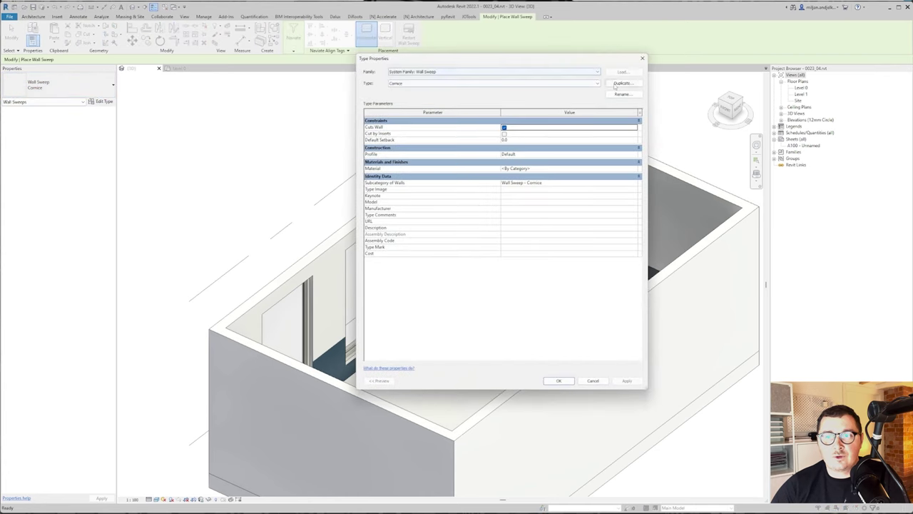
pyautogui.click(617, 83)
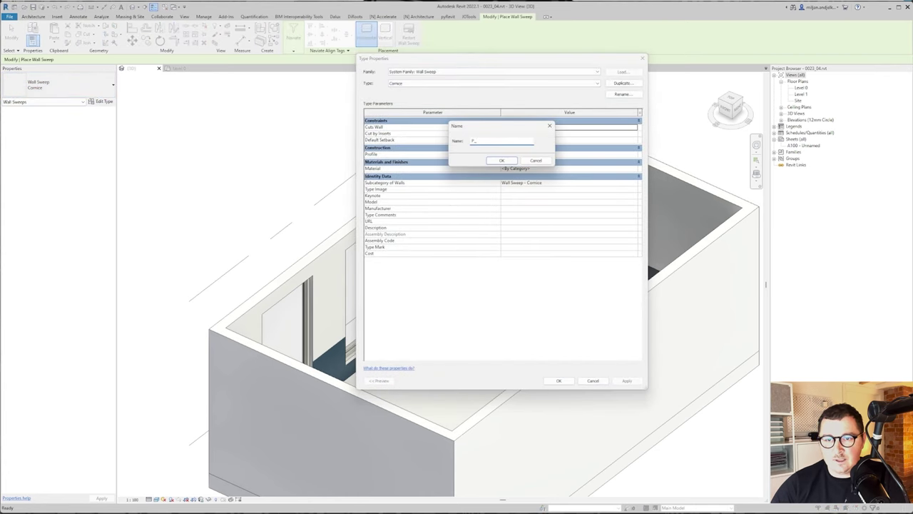
pyautogui.press('Return')
pyautogui.click(634, 154)
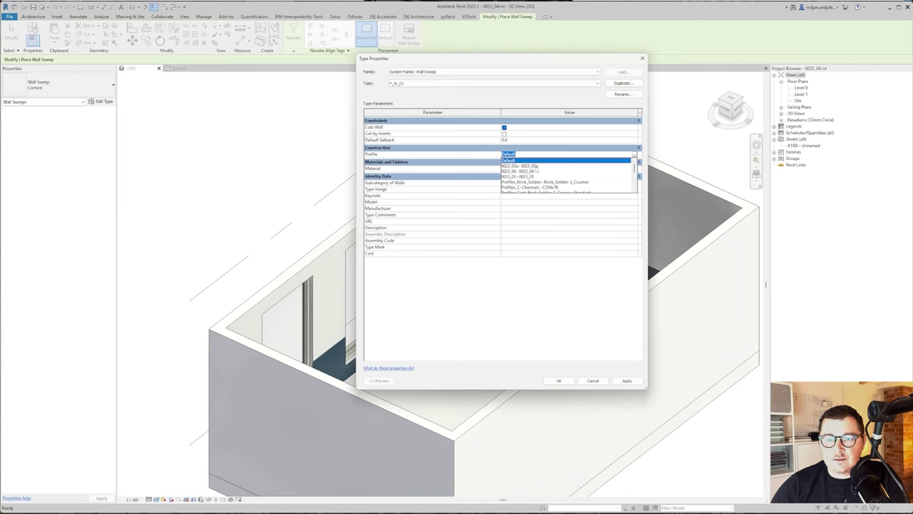
pyautogui.click(535, 166)
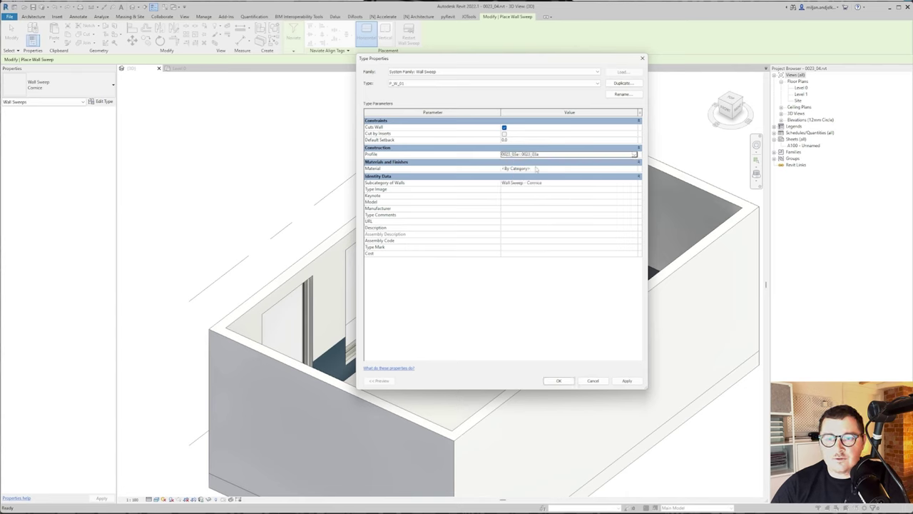
# Set the P_W_01 wall sweep's material to Paint - White Lining.
pyautogui.click(635, 169)
pyautogui.click(635, 169)
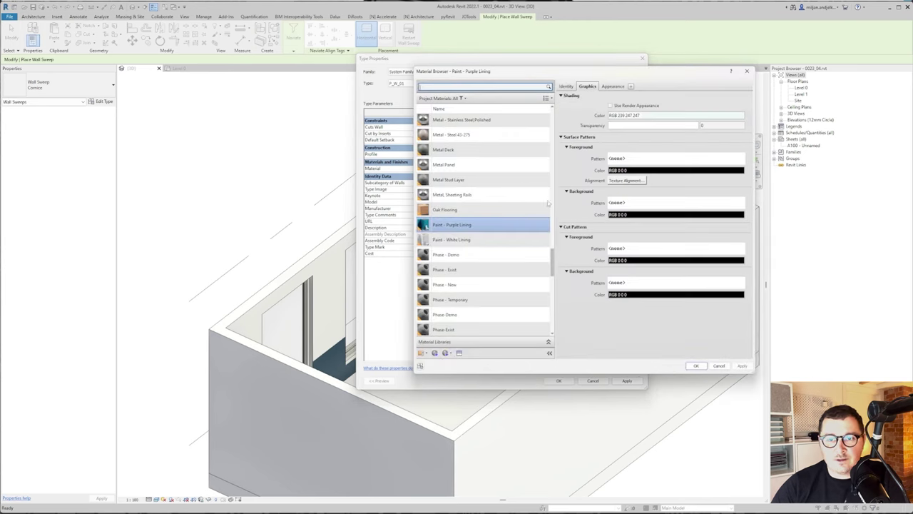
pyautogui.hotkey('alt', 'Tab')
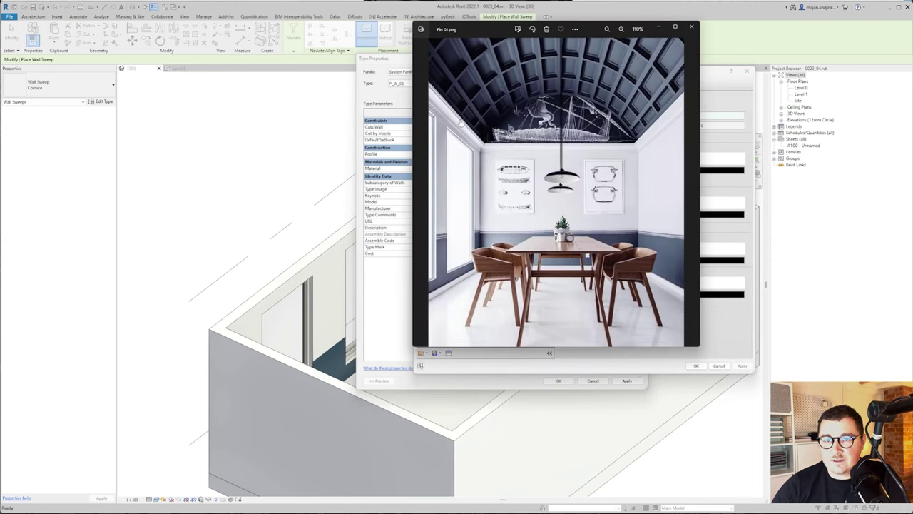
pyautogui.click(710, 88)
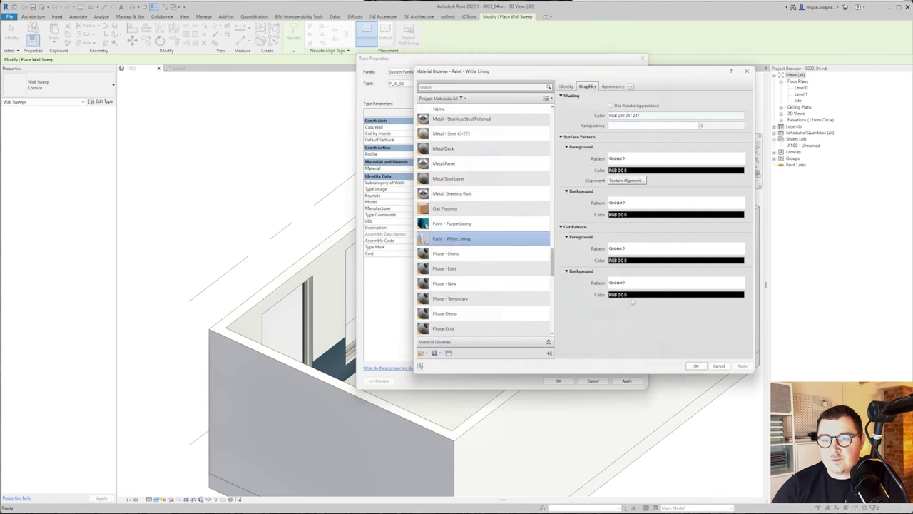
pyautogui.click(696, 365)
pyautogui.click(558, 380)
# Place the P_W_01 wall sweep along the upper inner edge of all four room walls.
pyautogui.click(549, 130)
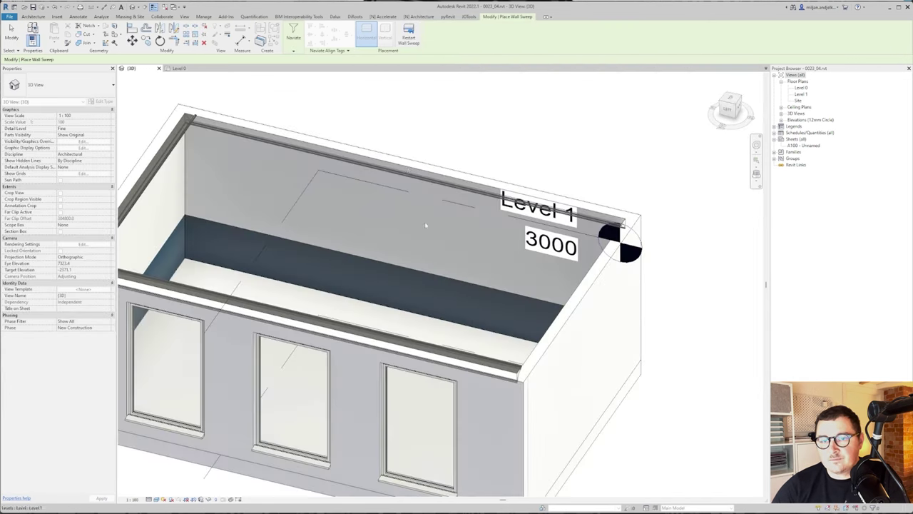
pyautogui.click(426, 224)
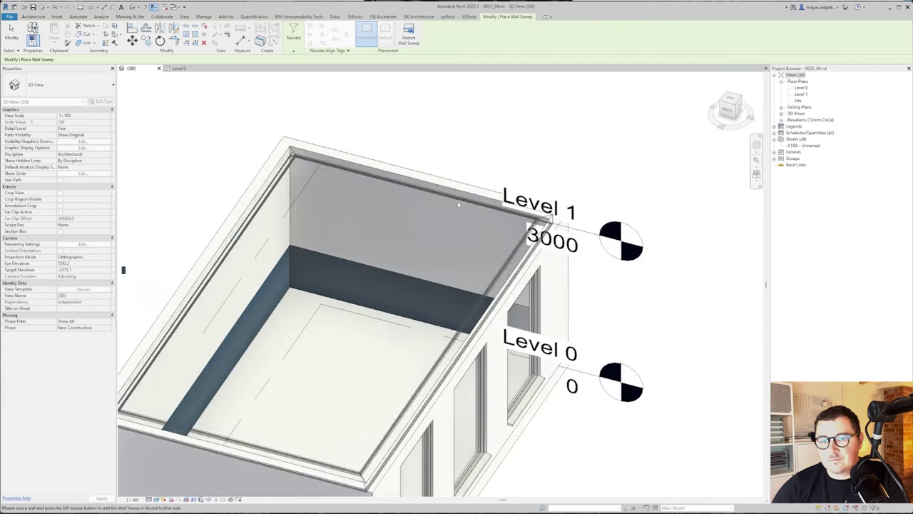
pyautogui.click(458, 204)
pyautogui.press('Escape')
pyautogui.press('Escape')
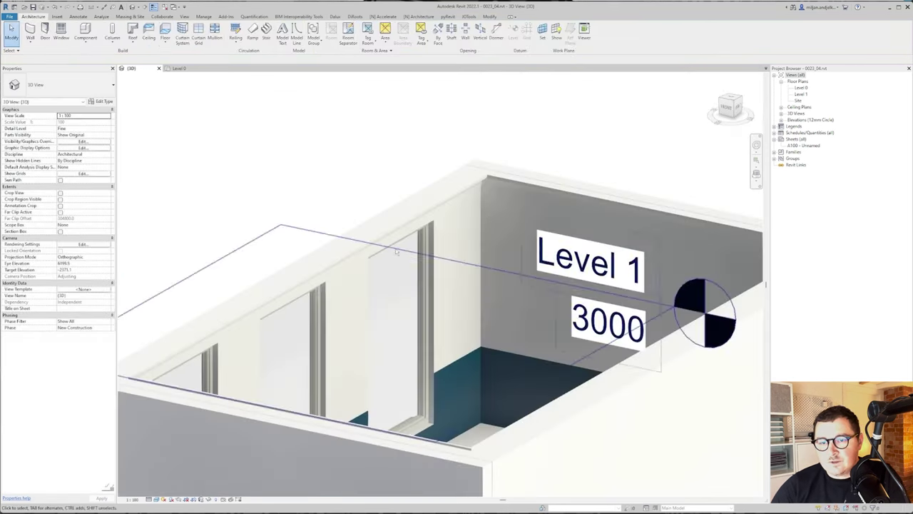
# Duplicate the P_W_01 wall sweep type as P_W_02 and assign it the profile 0023_04 : 0023_04.
pyautogui.keyDown('shift'); pyautogui.moveTo(397, 252); pyautogui.dragTo(347, 249, button='middle'); pyautogui.keyUp('shift')
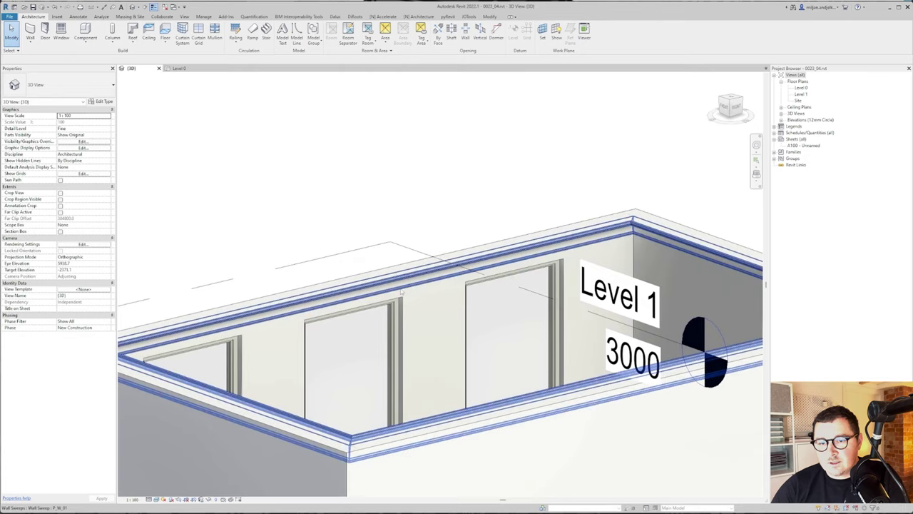
pyautogui.scroll(-2, 387, 246)
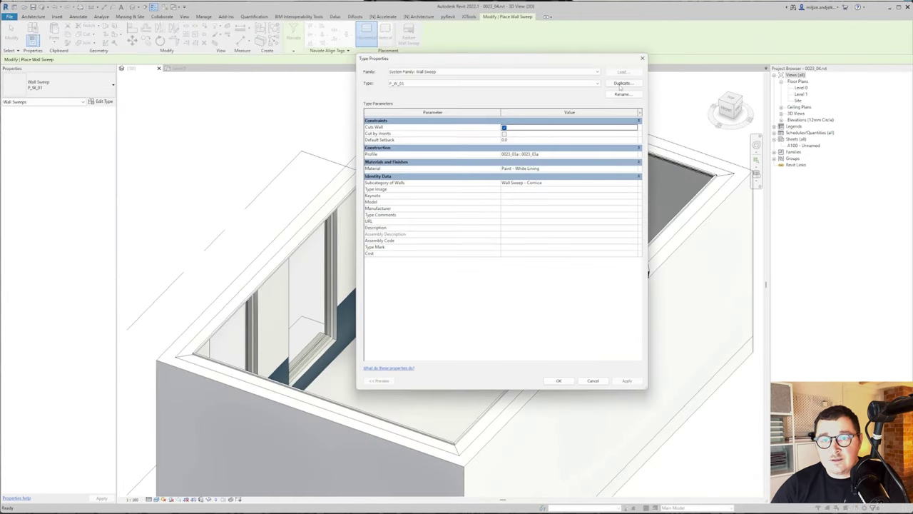
pyautogui.click(621, 84)
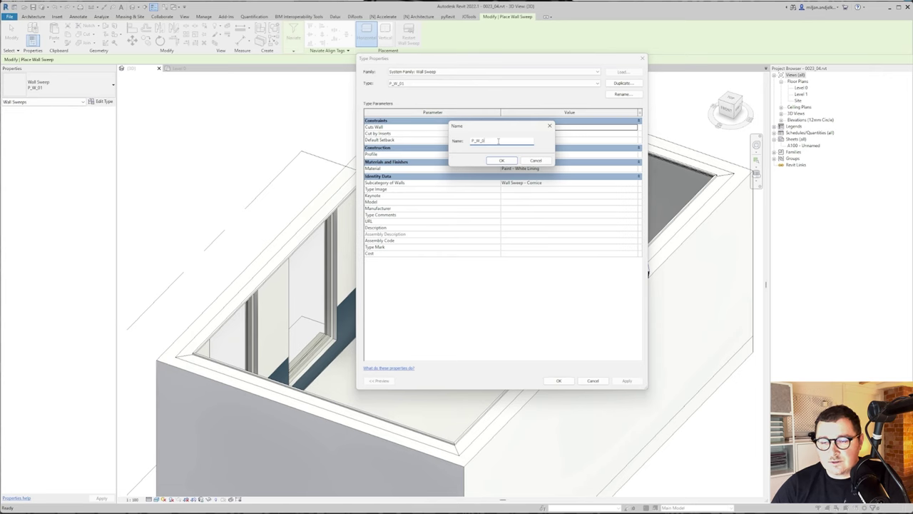
pyautogui.click(498, 161)
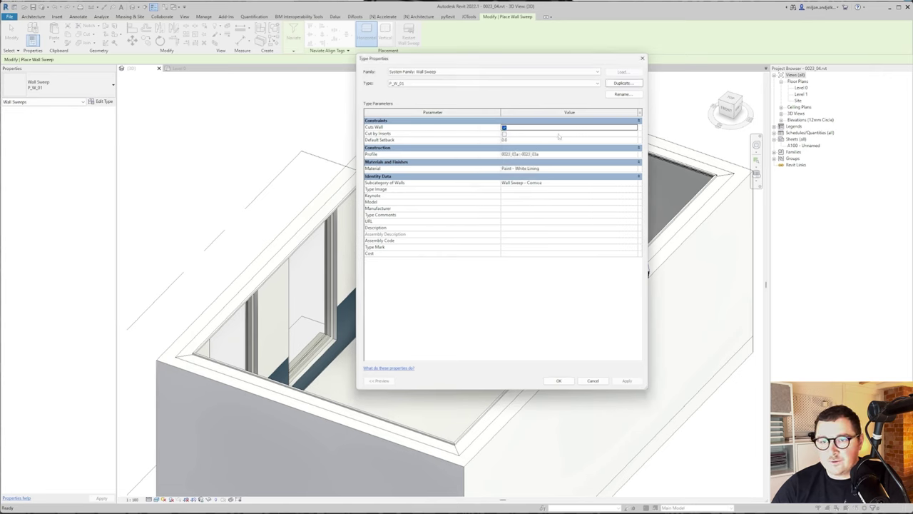
pyautogui.click(633, 155)
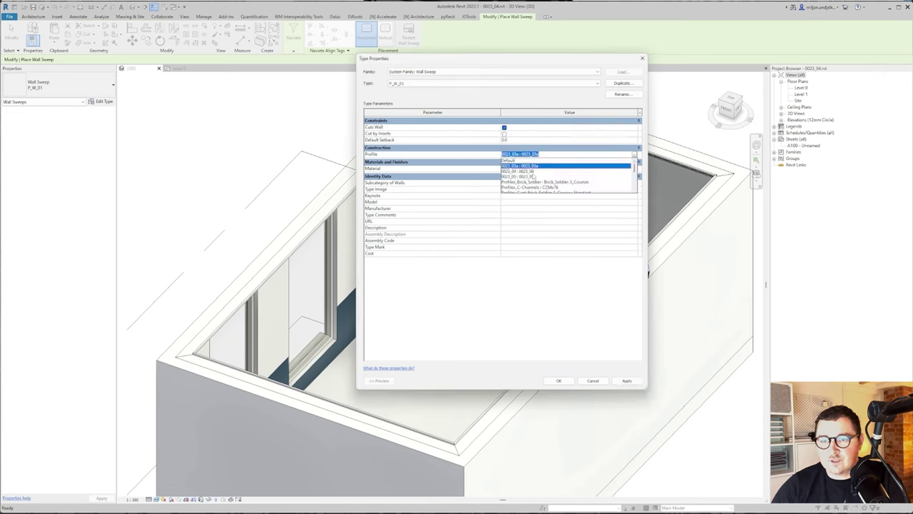
pyautogui.click(533, 172)
pyautogui.click(567, 381)
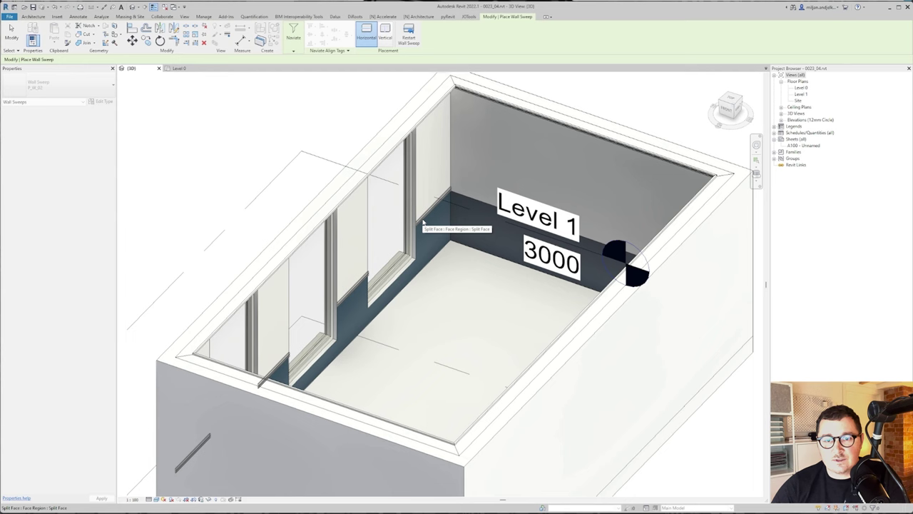
# Place the P_W_02 wall sweep on the inner walls along the upper edge of the blue band.
pyautogui.keyDown('shift'); pyautogui.moveTo(423, 224); pyautogui.dragTo(503, 341, button='middle'); pyautogui.keyUp('shift')
pyautogui.press('Escape')
pyautogui.scroll(2, 450, 325)
pyautogui.keyDown('shift'); pyautogui.moveTo(383, 307); pyautogui.dragTo(463, 300, button='middle'); pyautogui.keyUp('shift')
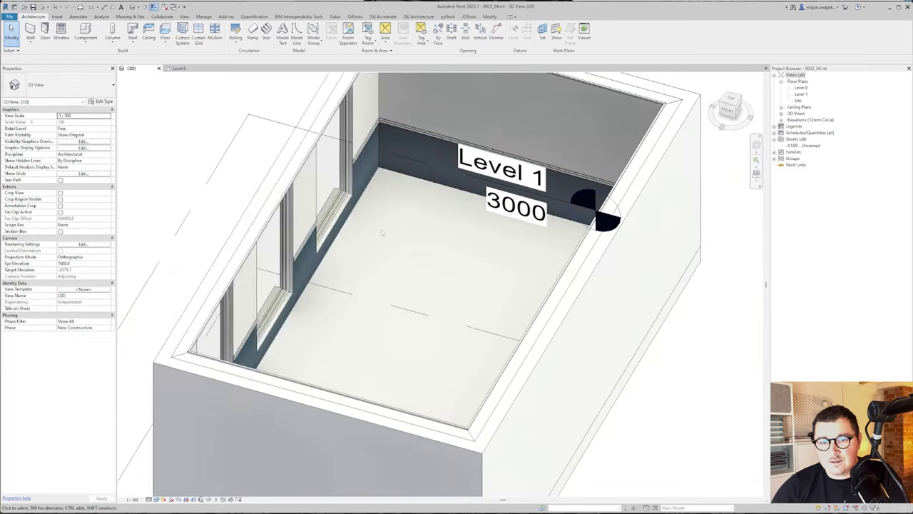
# Duplicate the P_W_02 wall sweep type under a new name and choose a profile for the new type.
pyautogui.scroll(1, 169, 109)
pyautogui.click(30, 32)
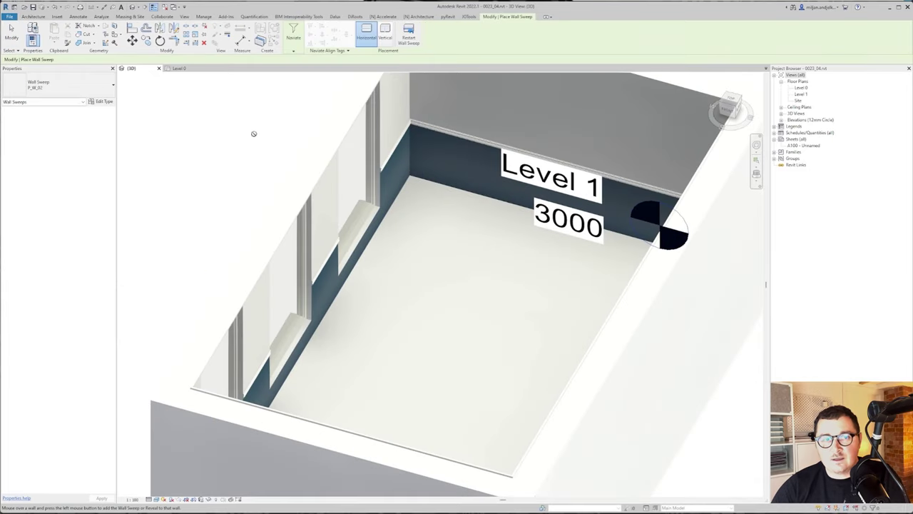
pyautogui.click(100, 102)
pyautogui.click(618, 84)
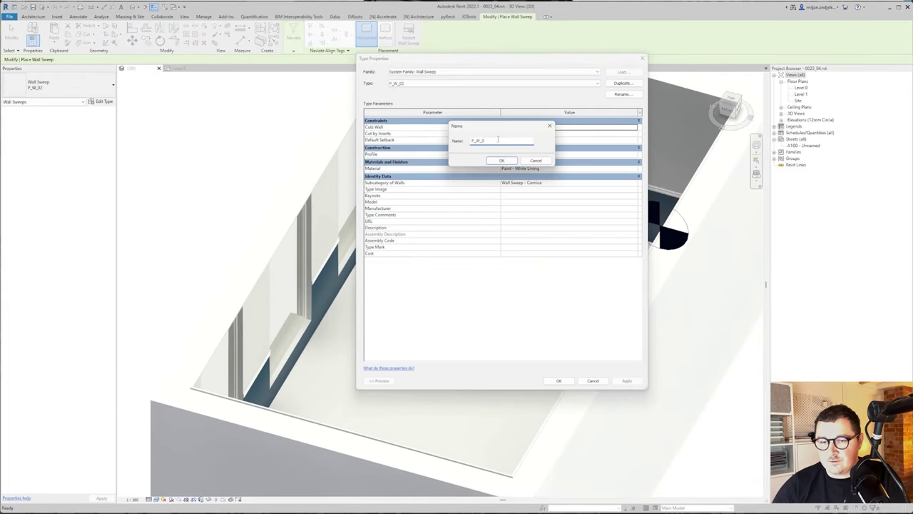
pyautogui.click(502, 160)
pyautogui.click(518, 154)
pyautogui.click(558, 380)
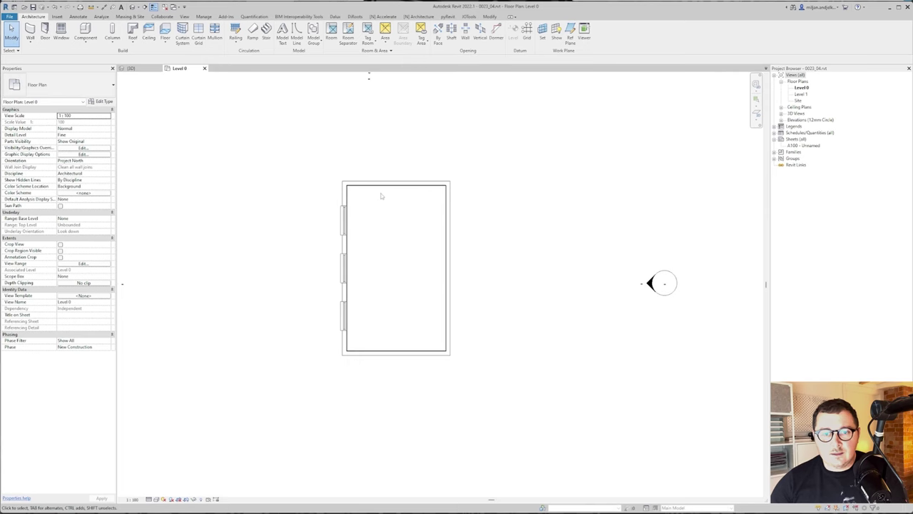
# On the Level 0 plan, draw a reference plane along the inner face of the north wall and name it Roof 01.
pyautogui.scroll(4, 401, 205)
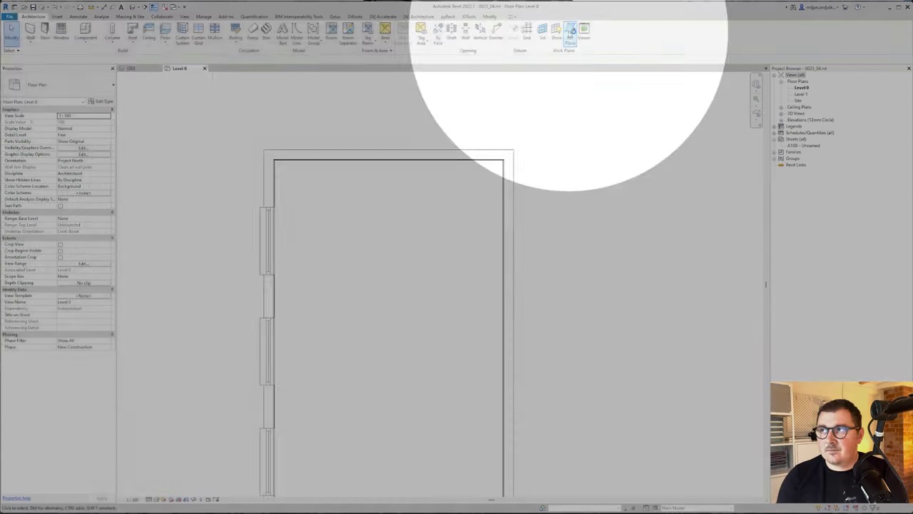
pyautogui.click(570, 33)
pyautogui.scroll(6, 285, 161)
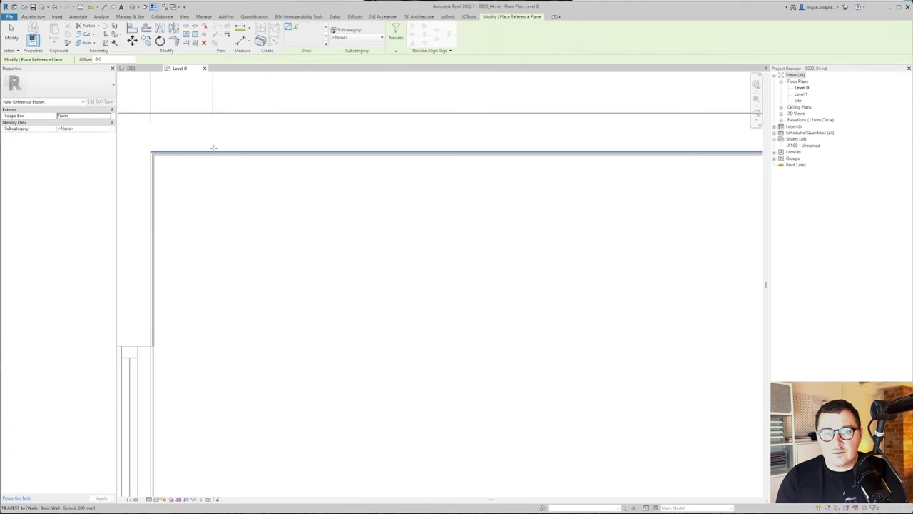
pyautogui.scroll(-5, 159, 152)
pyautogui.scroll(-2, 358, 148)
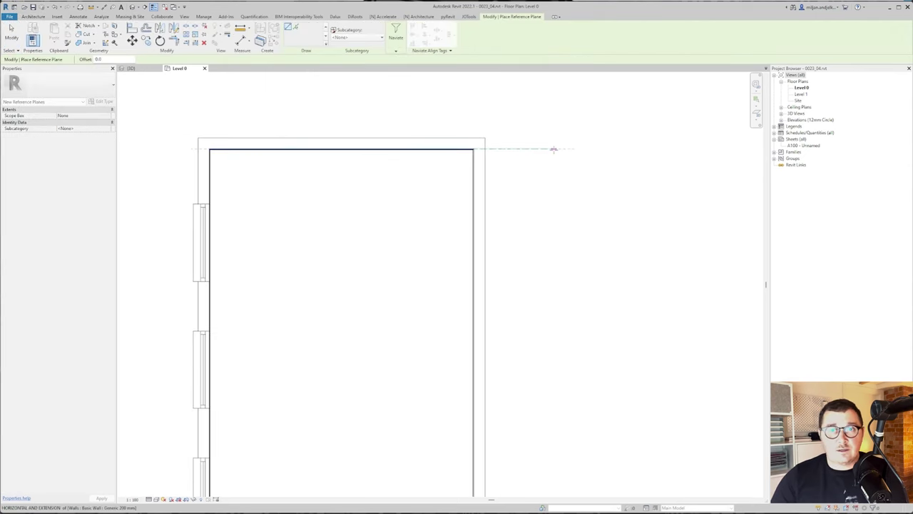
pyautogui.click(628, 149)
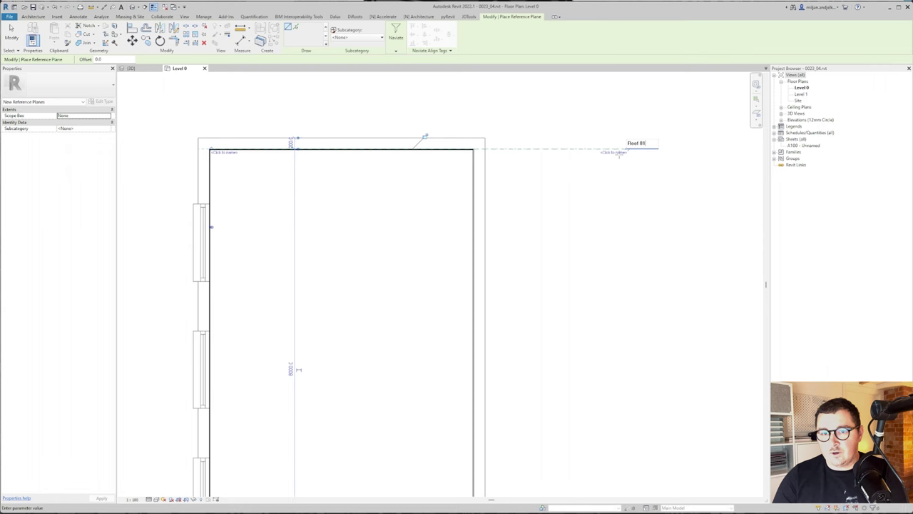
pyautogui.press('Escape')
pyautogui.press('Escape')
# Create a building section across the middle of the room, cutting both long walls, and open its view.
pyautogui.click(152, 6)
pyautogui.scroll(-3, 283, 108)
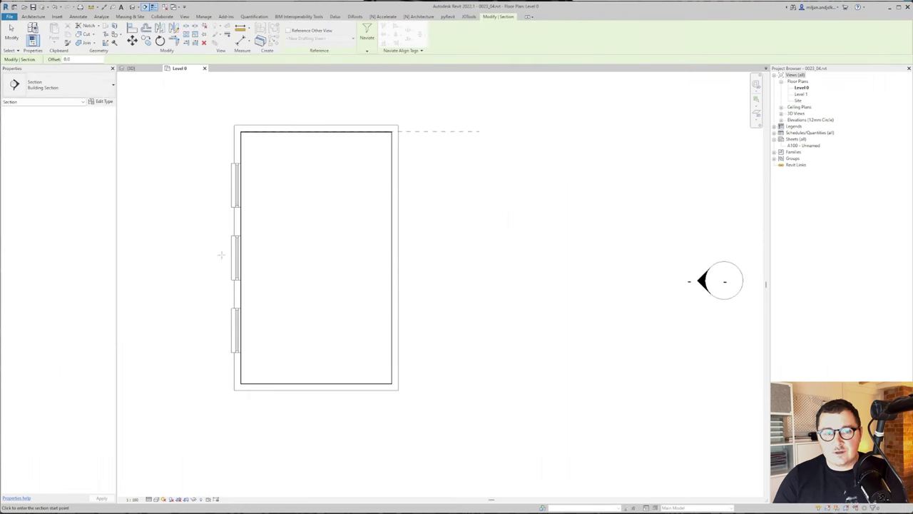
pyautogui.click(159, 258)
pyautogui.click(485, 258)
pyautogui.rightClick(461, 263)
pyautogui.click(478, 302)
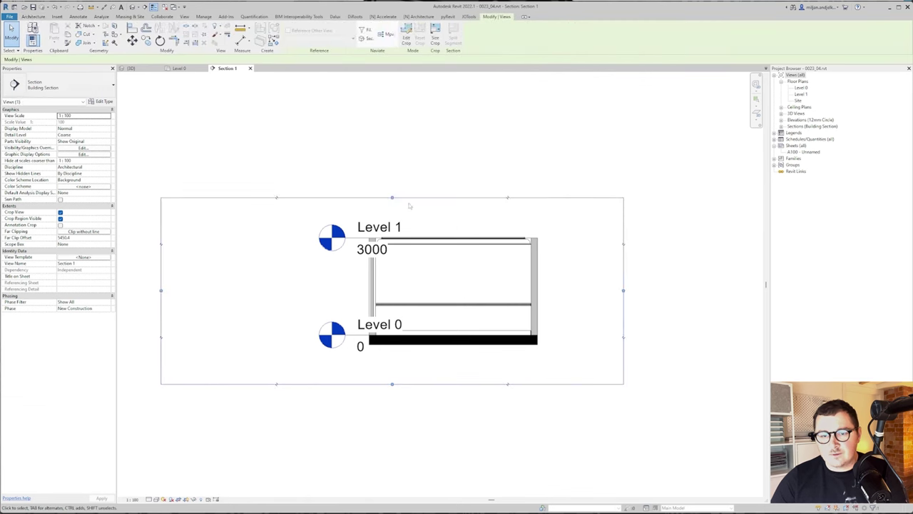
# Extend the level line ends outward in the section so the level heads sit well clear of the window wall.
pyautogui.click(335, 240)
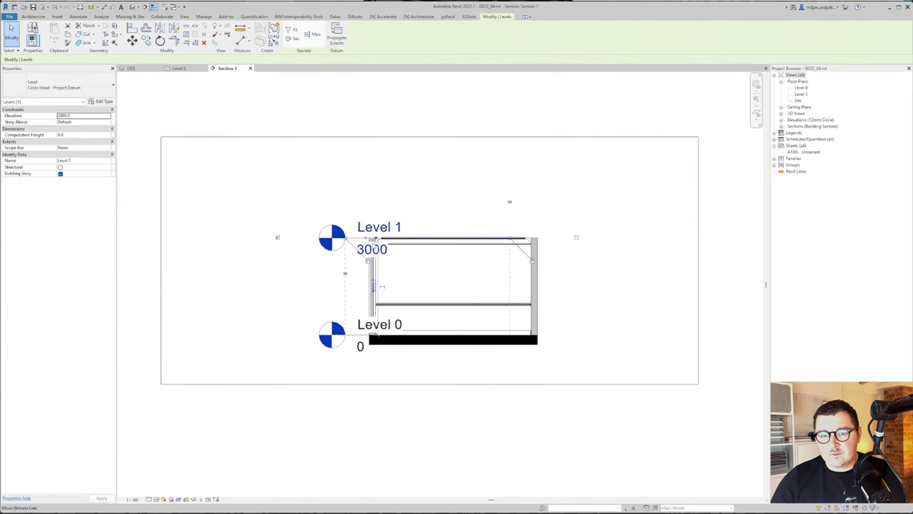
pyautogui.moveTo(345, 238); pyautogui.dragTo(210, 238)
pyautogui.press('Escape')
pyautogui.scroll(3, 486, 244)
pyautogui.scroll(-1, 442, 240)
# Start a roof by extrusion on the reference plane Roof 01 at Level 1, using the type Roof_Generic-125mm.
pyautogui.click(135, 44)
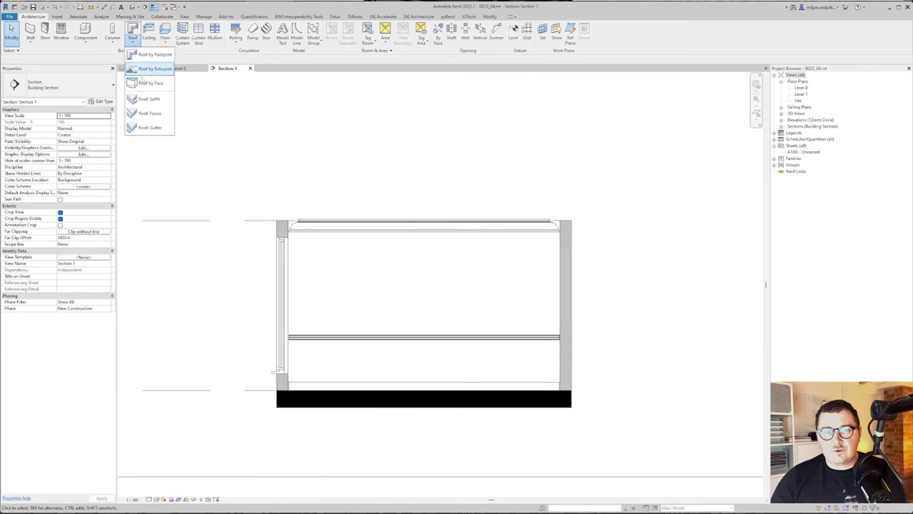
pyautogui.click(150, 77)
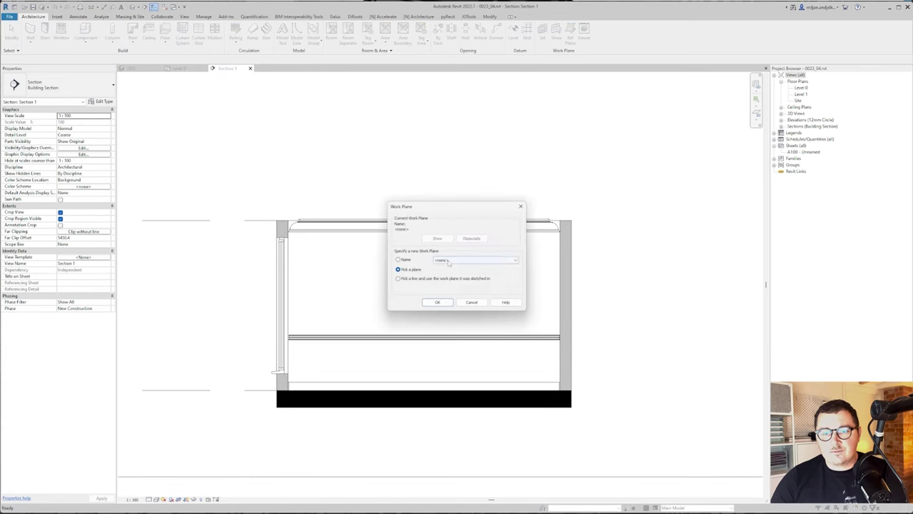
pyautogui.click(448, 261)
pyautogui.click(465, 273)
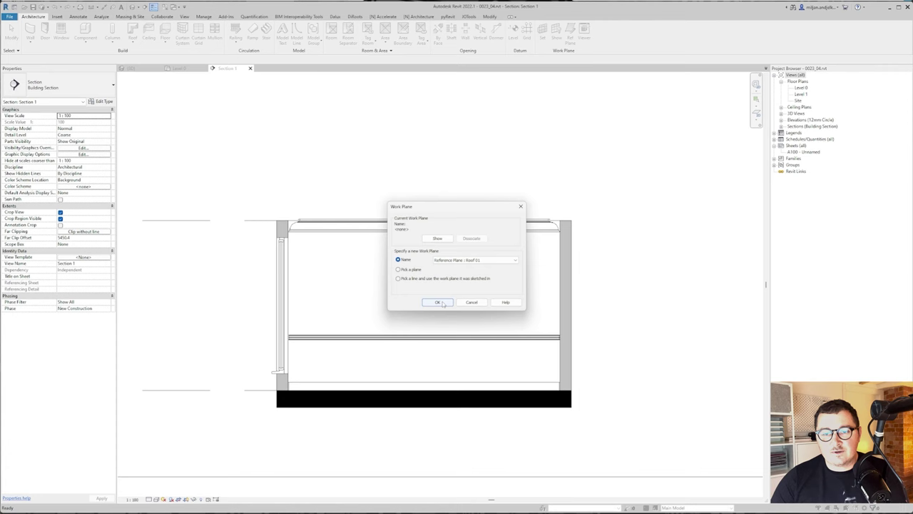
pyautogui.click(440, 303)
pyautogui.click(459, 273)
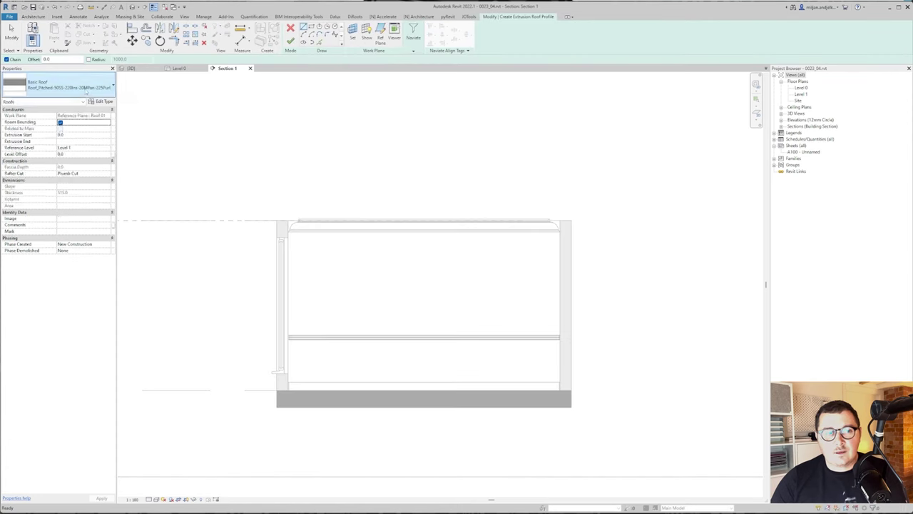
pyautogui.click(58, 85)
pyautogui.click(55, 136)
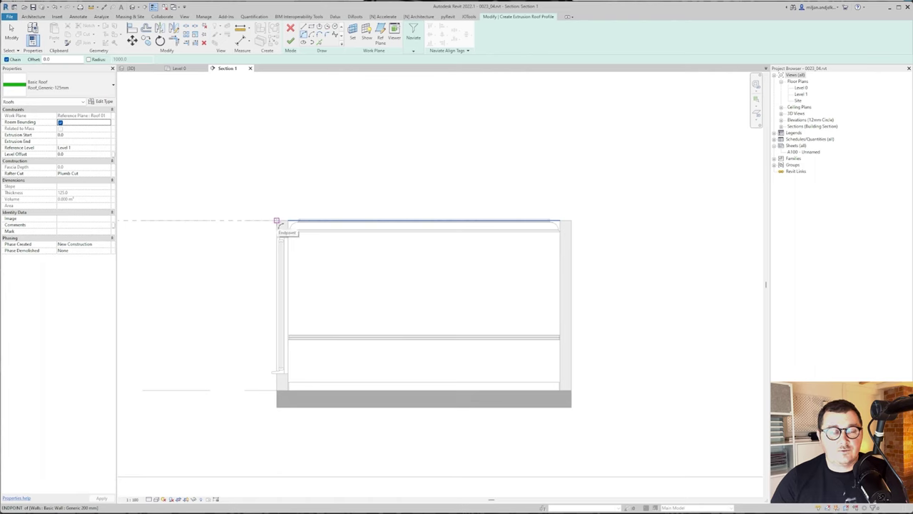
# Sketch the roof profile as an arc of radius 2750 mm between the outer top corners of both walls and finish the roof.
pyautogui.click(277, 221)
pyautogui.click(570, 220)
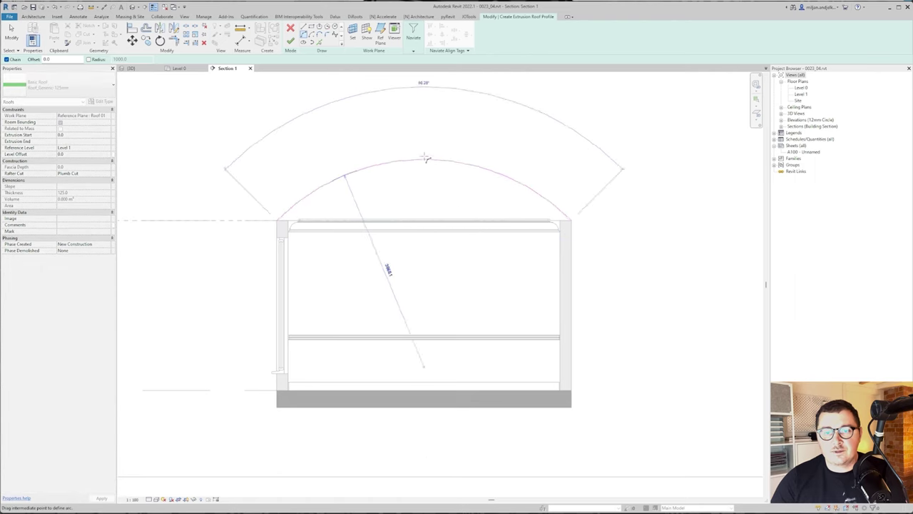
pyautogui.write('2758')
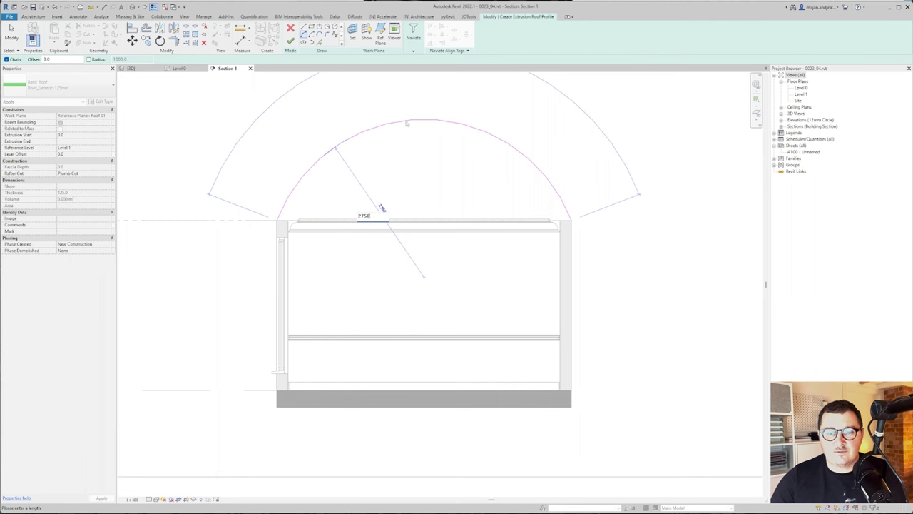
pyautogui.press('Return')
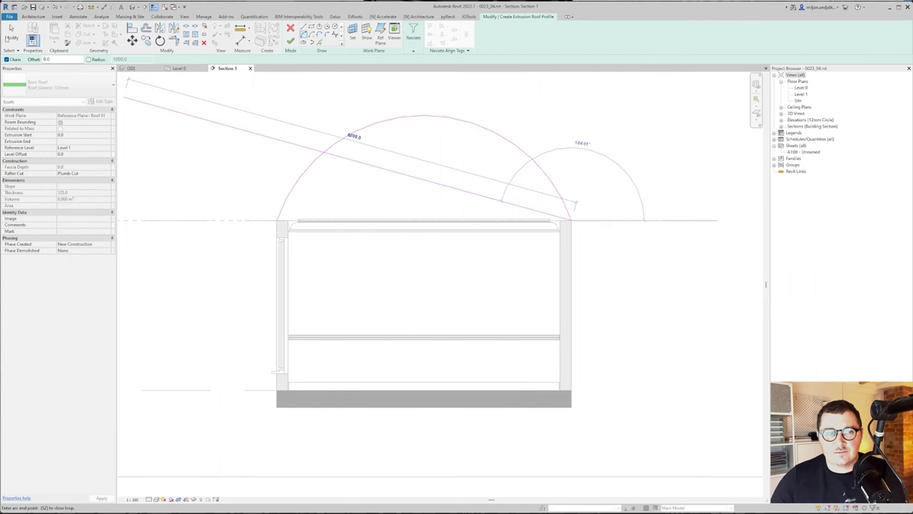
pyautogui.click(8, 38)
pyautogui.click(291, 40)
pyautogui.scroll(2, 230, 195)
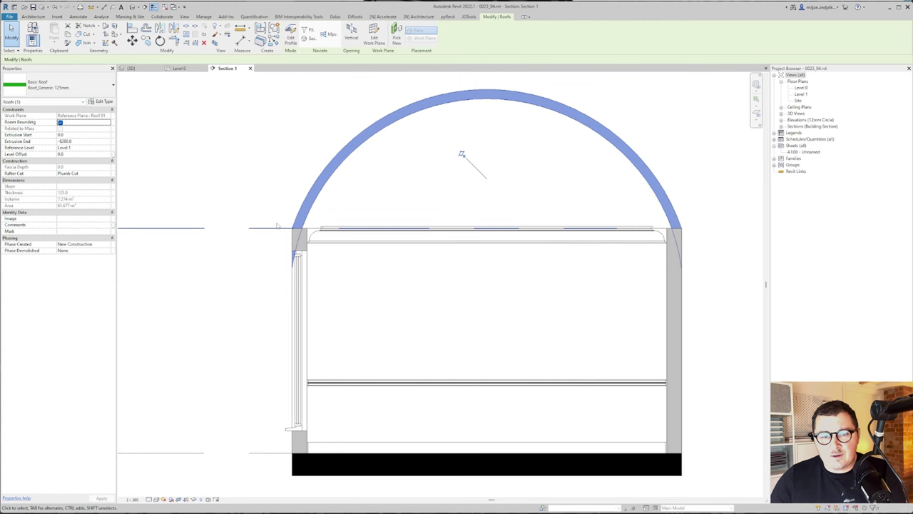
# Set the roof's rafter cut to Two Cut - Plumb and its extrusion end to -8000 mm.
pyautogui.click(108, 174)
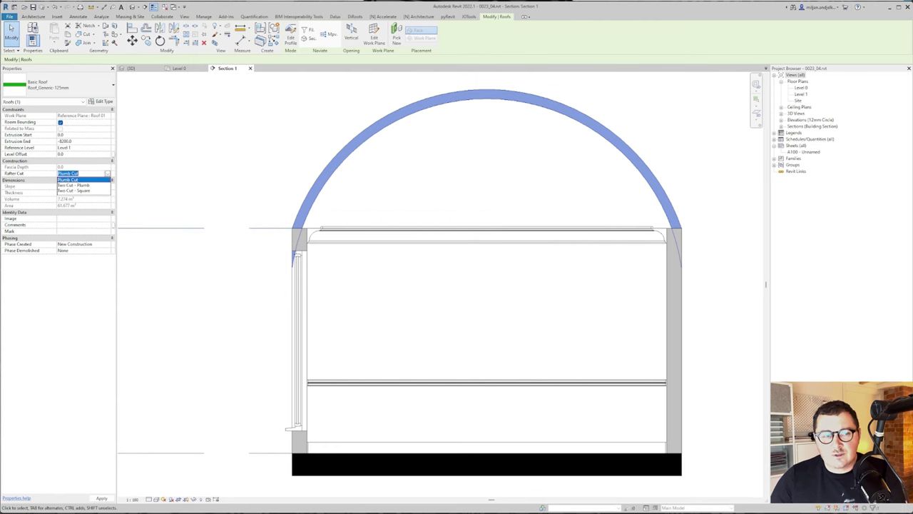
pyautogui.click(80, 185)
pyautogui.hotkey('ctrl', 'Tab')
pyautogui.click(609, 259)
pyautogui.moveTo(378, 298); pyautogui.dragTo(477, 285, button='middle')
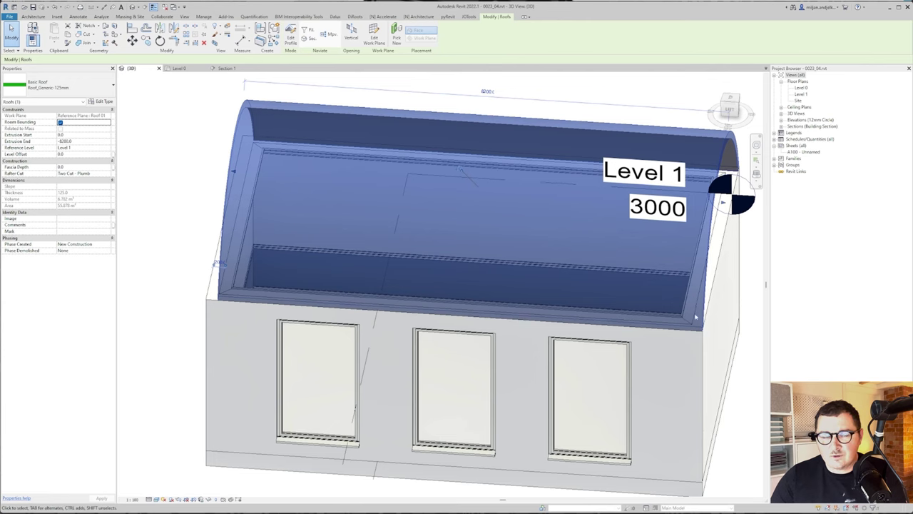
pyautogui.click(82, 140)
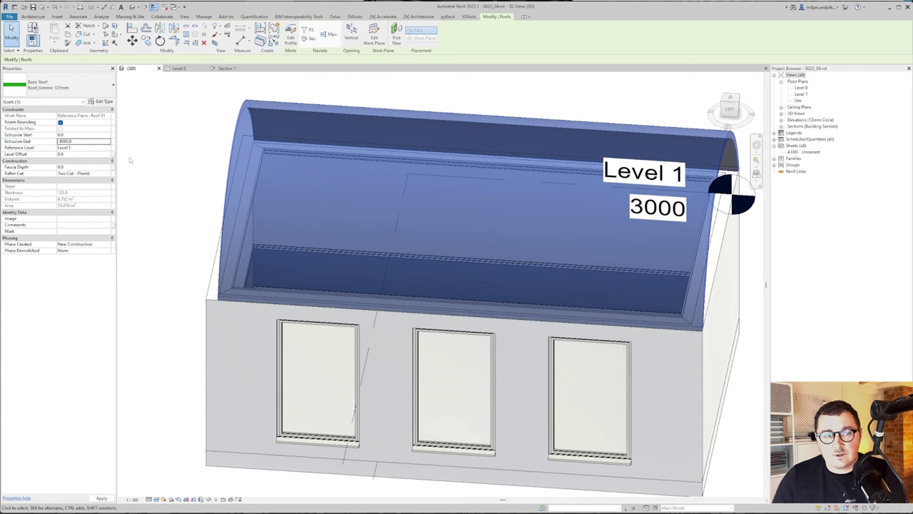
pyautogui.click(136, 161)
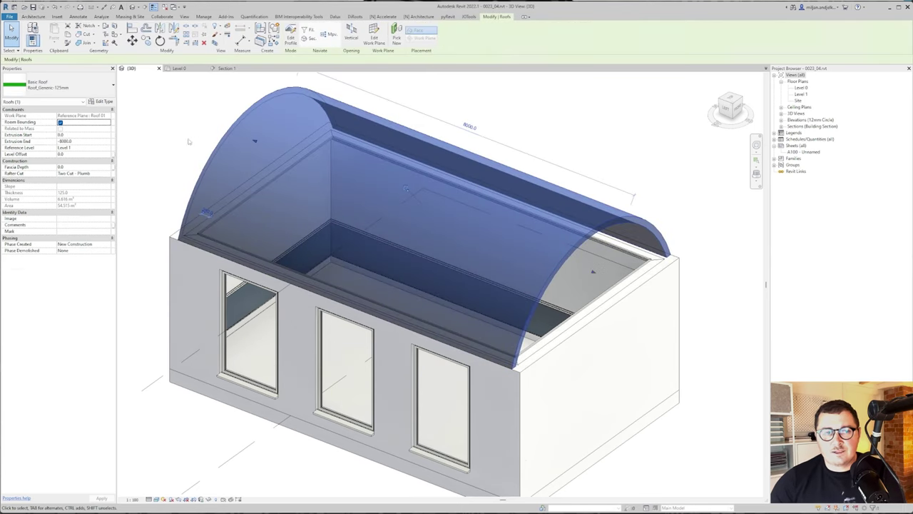
# Change the curved roof to the Roof_SlopedGlazing type and duplicate that type as Roof 01.
pyautogui.click(64, 85)
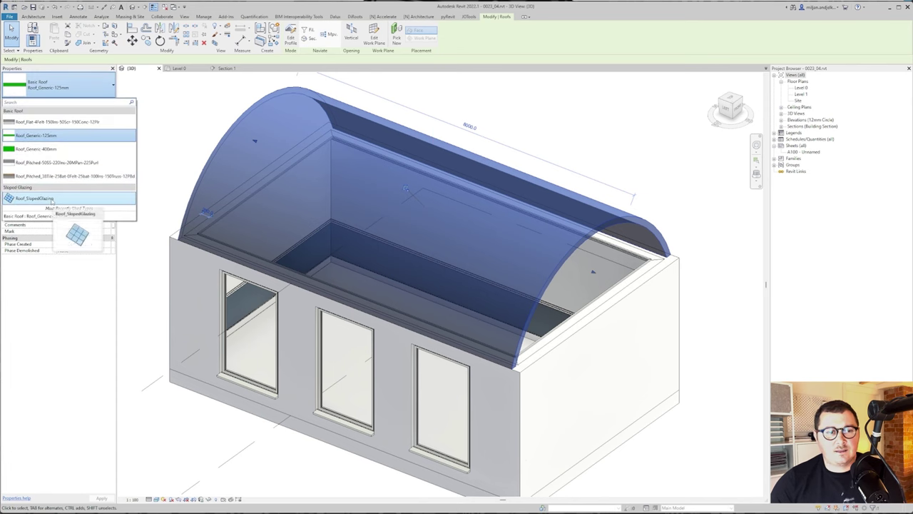
pyautogui.click(54, 198)
pyautogui.click(104, 101)
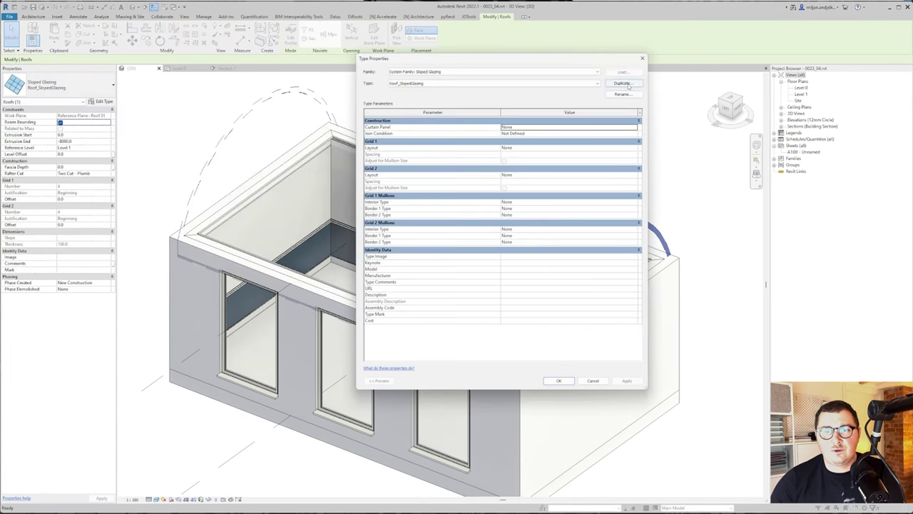
pyautogui.click(622, 83)
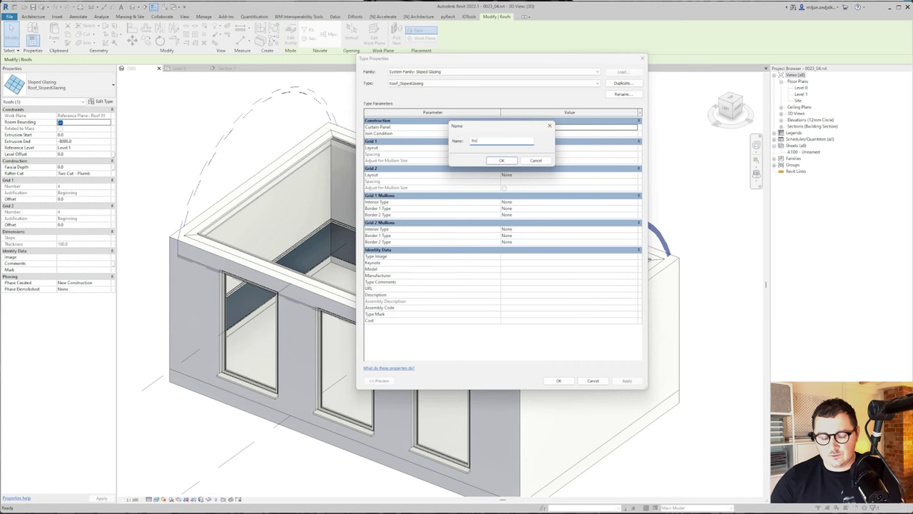
pyautogui.press('Return')
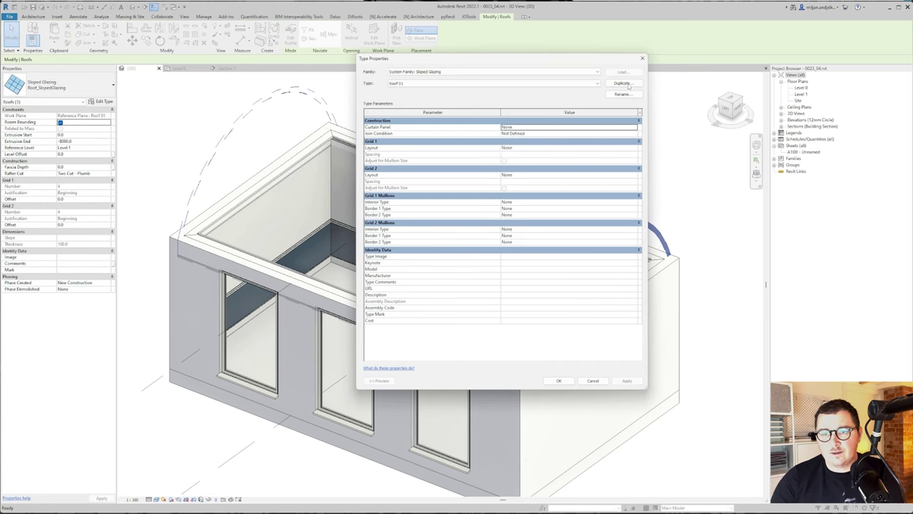
# Set the Roof 01 type's curtain panel to Empty System Panel : Empty and Grid 1 to Fixed Distance with 400 mm spacing.
pyautogui.click(542, 127)
pyautogui.click(528, 140)
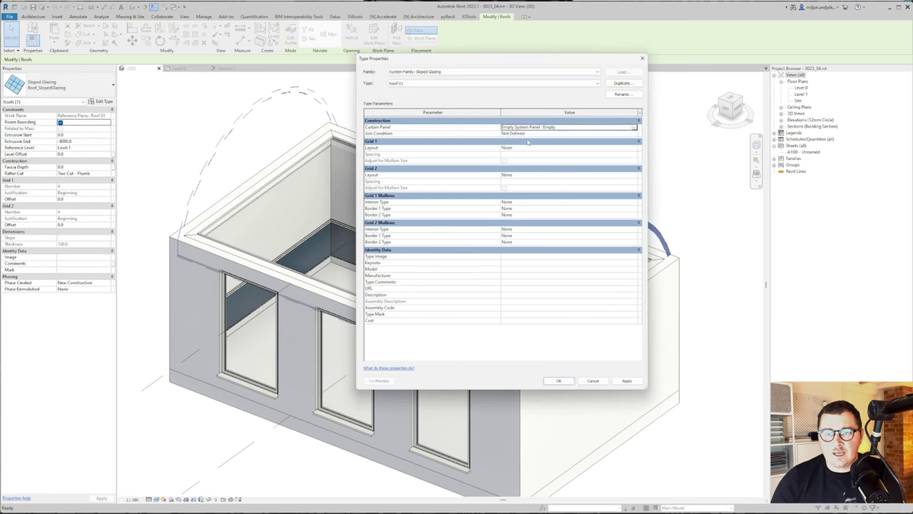
pyautogui.click(634, 148)
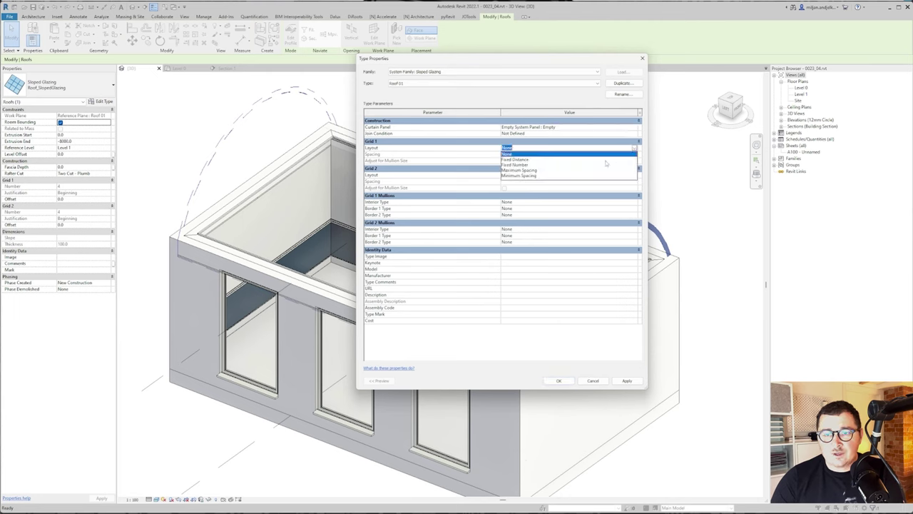
pyautogui.click(519, 159)
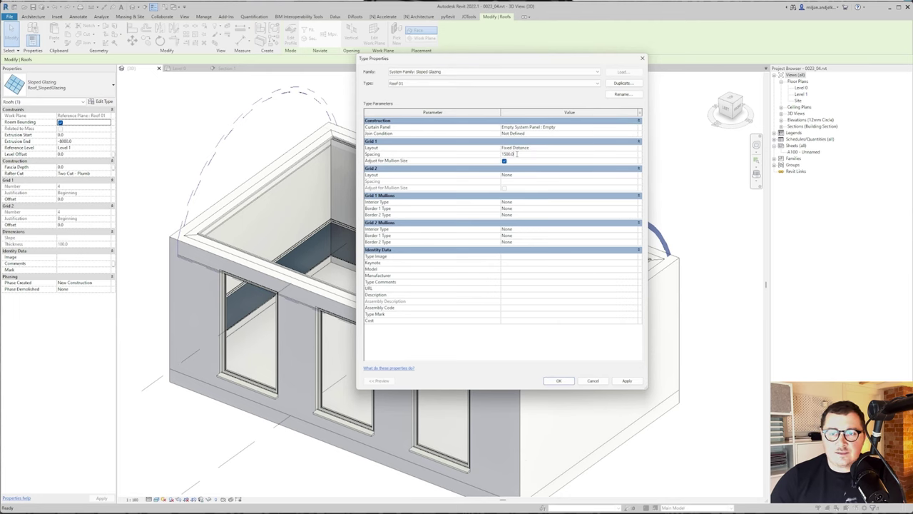
# Set the Roof 01 type's Grid 2 layout to Fixed Distance with 800 mm spacing.
pyautogui.click(624, 175)
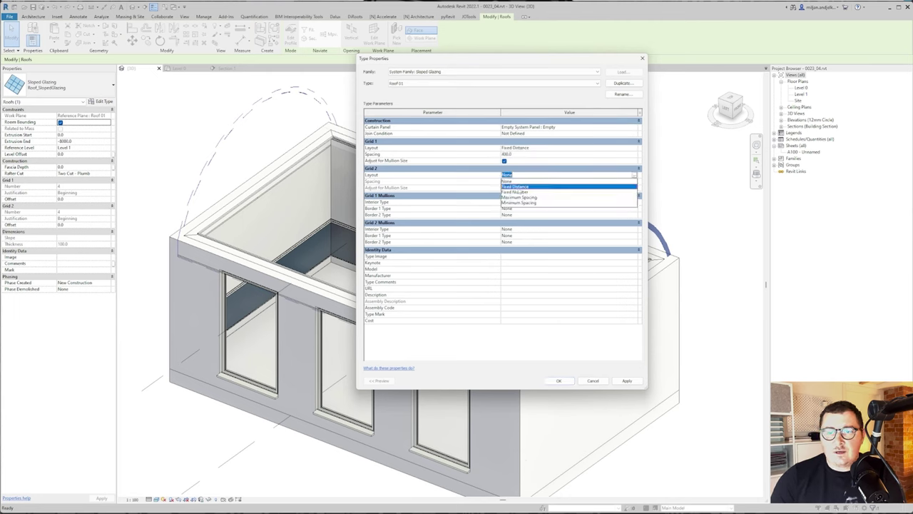
pyautogui.click(520, 187)
pyautogui.click(518, 183)
pyautogui.click(492, 182)
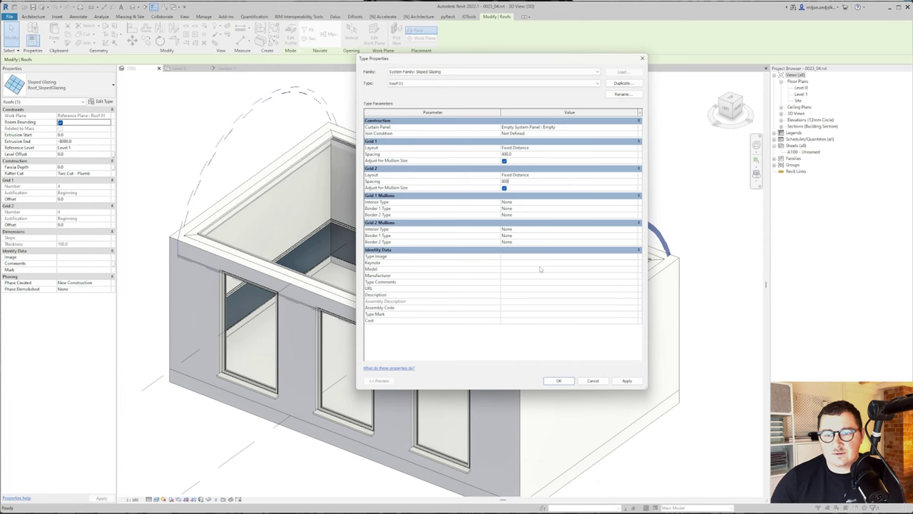
# Set the Roof 01 type's Grid 1 and Grid 2 interior mullions to Rectangular Mullion : 50x150mm.
pyautogui.click(634, 204)
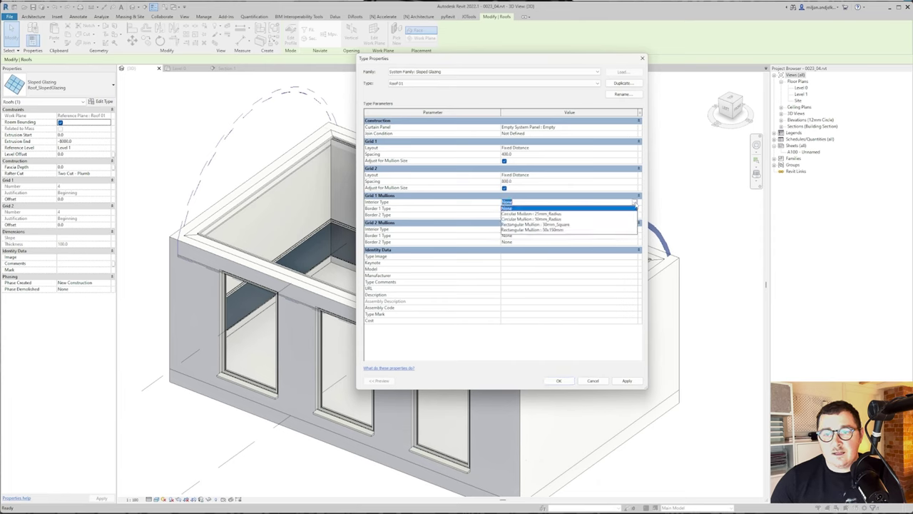
pyautogui.click(558, 229)
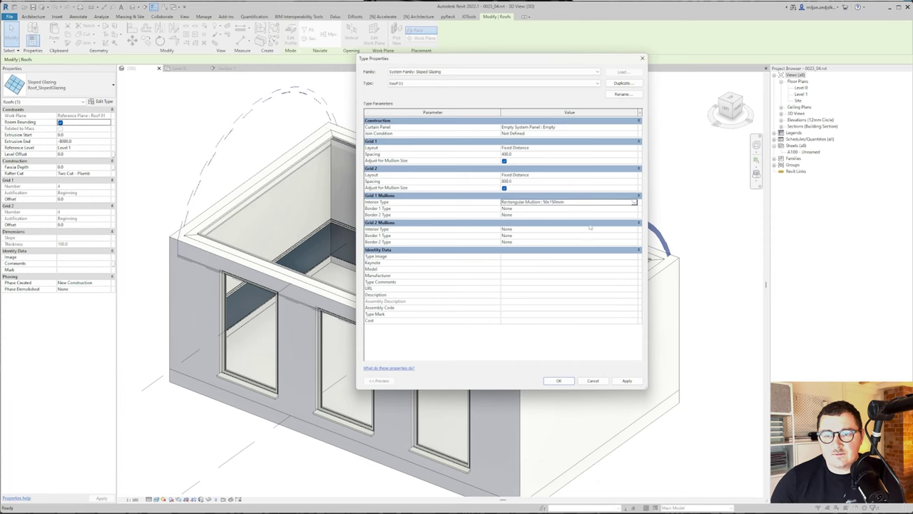
pyautogui.click(635, 229)
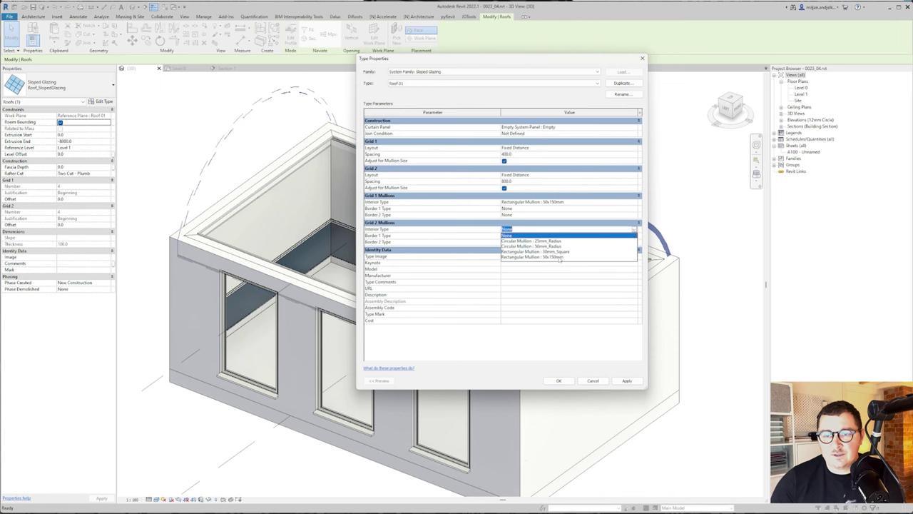
pyautogui.click(559, 257)
pyautogui.click(560, 381)
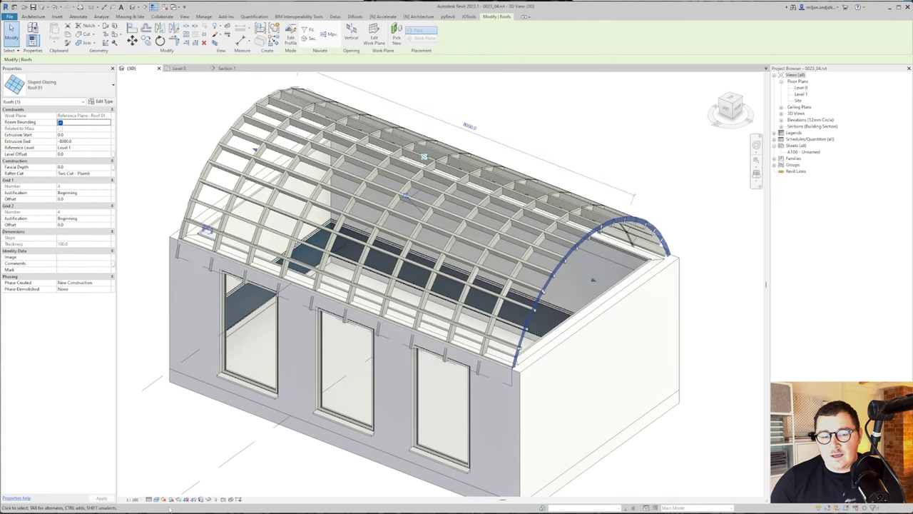
# Temporarily isolate the sloped glazing roof in the 3D view and inspect its mullion grid from below.
pyautogui.click(201, 499)
pyautogui.click(228, 475)
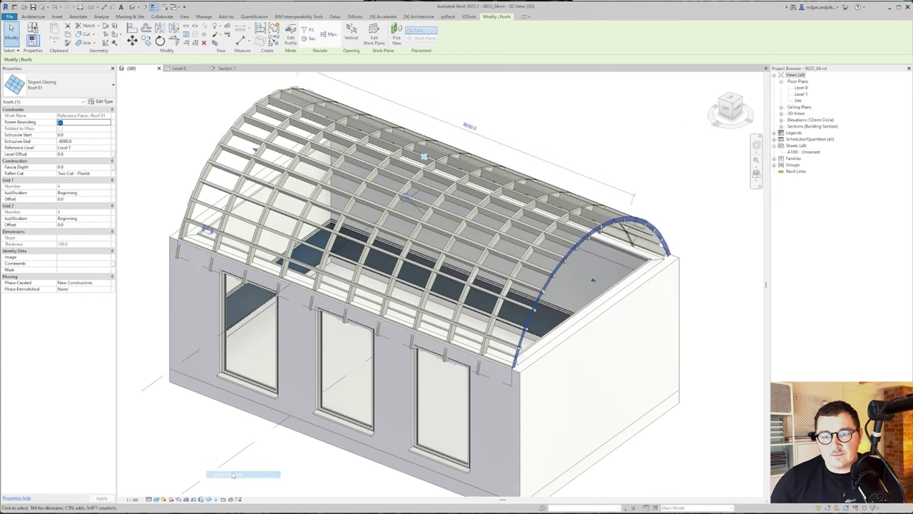
pyautogui.keyDown('shift'); pyautogui.moveTo(428, 343); pyautogui.dragTo(463, 197, button='middle'); pyautogui.keyUp('shift')
pyautogui.scroll(5, 444, 135)
pyautogui.keyDown('shift'); pyautogui.moveTo(238, 227); pyautogui.dragTo(255, 190, button='middle'); pyautogui.keyUp('shift')
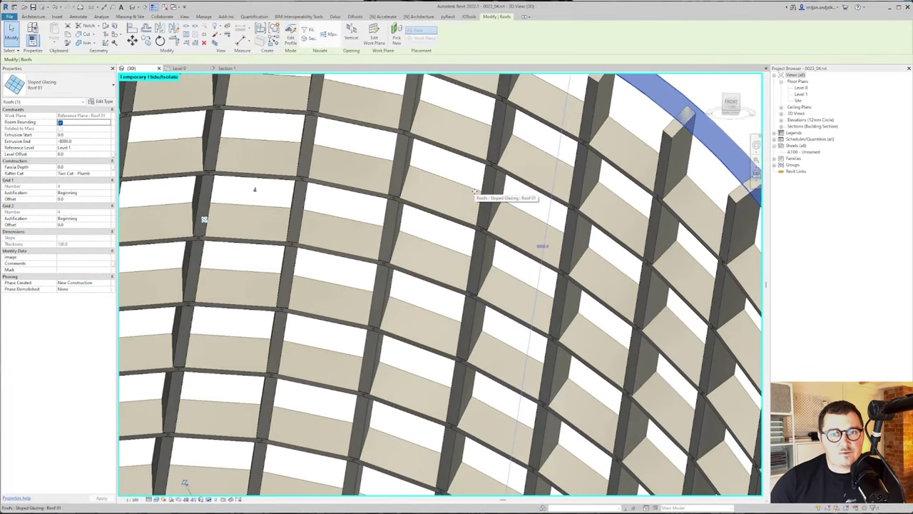
pyautogui.scroll(-3, 319, 208)
pyautogui.keyDown('shift'); pyautogui.moveTo(426, 203); pyautogui.dragTo(376, 276, button='middle'); pyautogui.keyUp('shift')
pyautogui.click(374, 314)
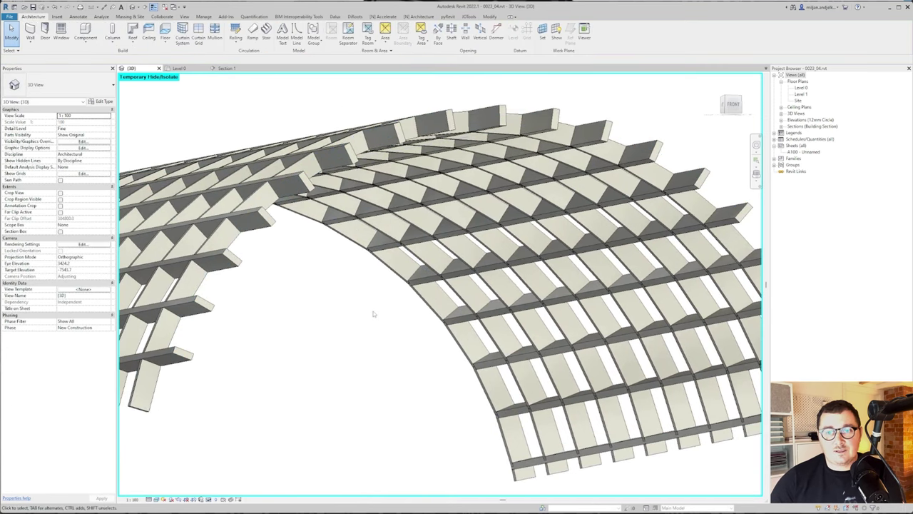
# Open the profile family 0023_01.rfa from the families folder.
pyautogui.hotkey('alt', 'Tab')
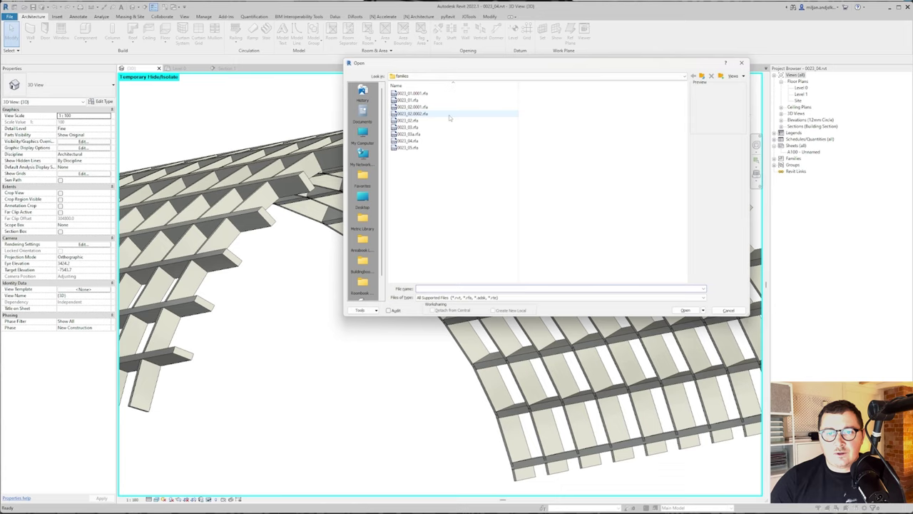
pyautogui.doubleClick(421, 100)
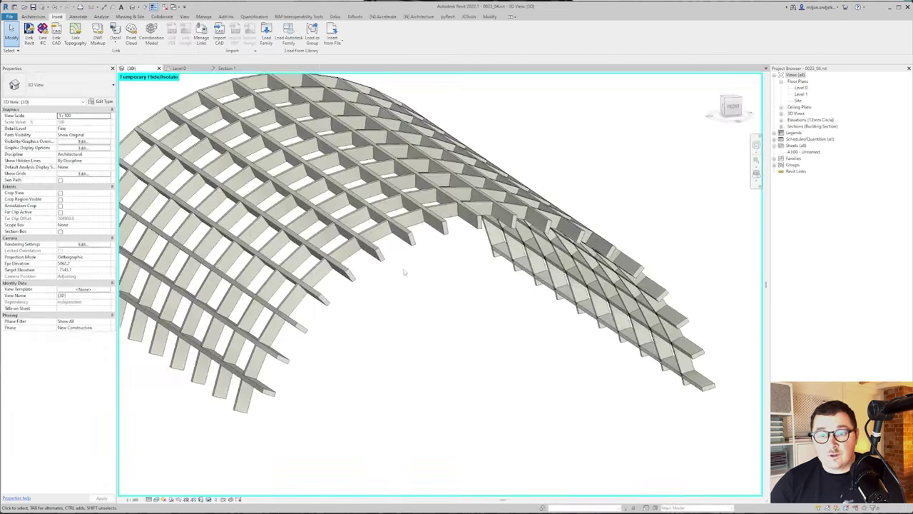
# Unpin one mullion at the open end of the vault and duplicate its 50x150mm type as P_R_01.
pyautogui.scroll(3, 457, 262)
pyautogui.scroll(4, 457, 261)
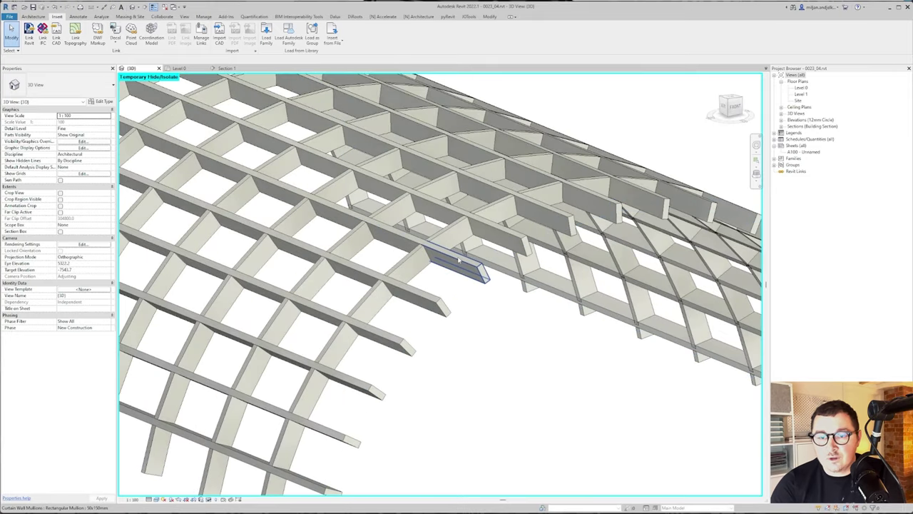
pyautogui.click(458, 260)
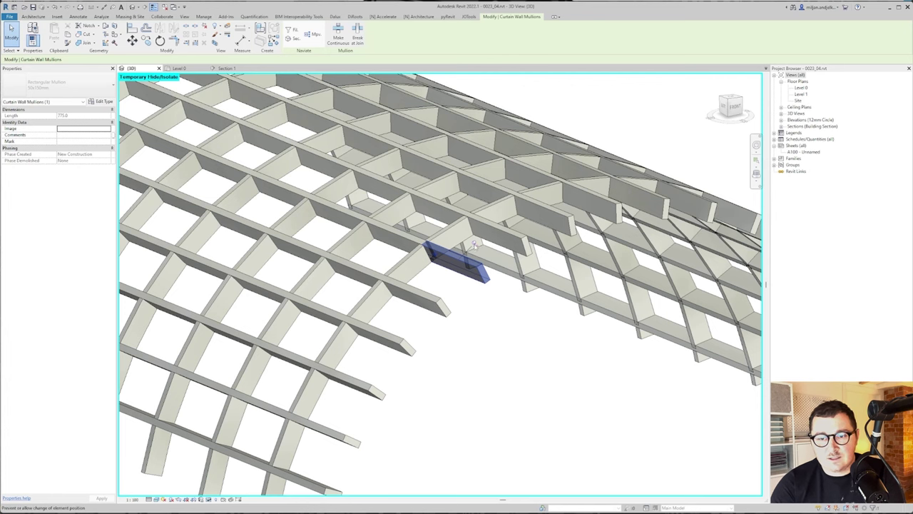
pyautogui.click(474, 246)
pyautogui.click(100, 101)
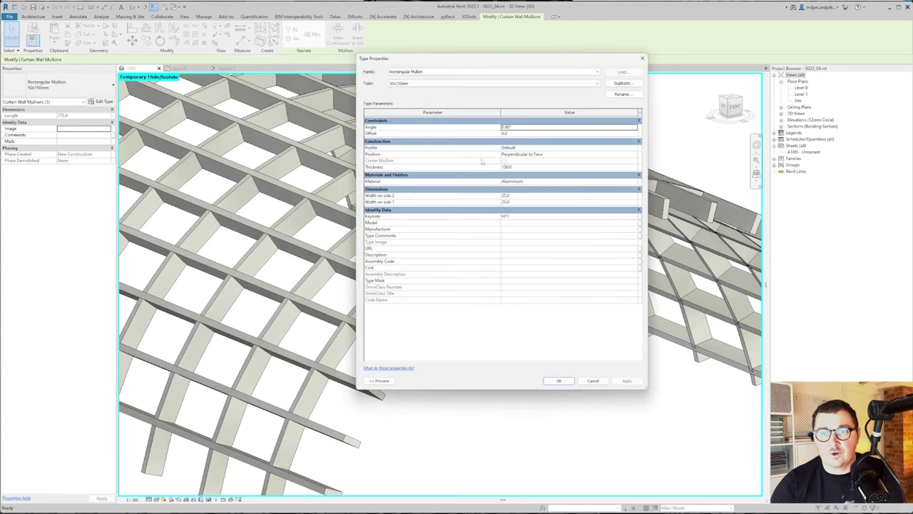
pyautogui.click(615, 84)
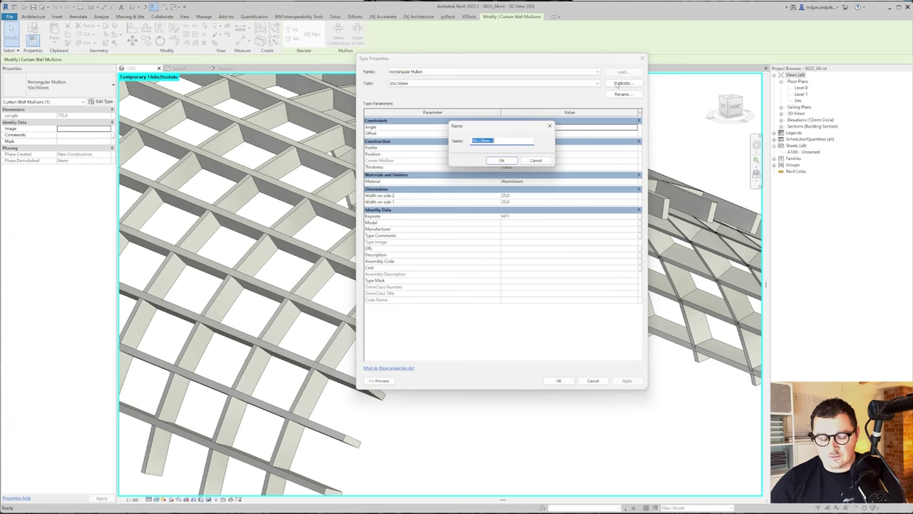
pyautogui.write('50')
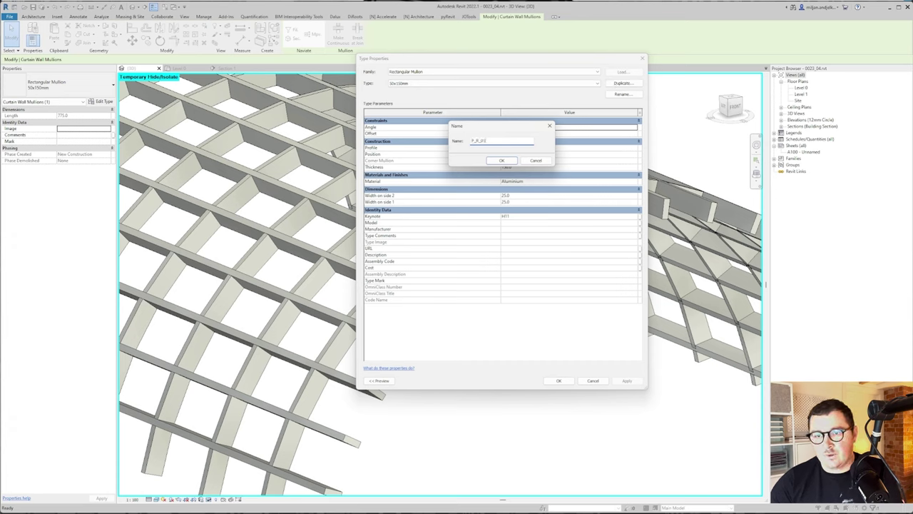
pyautogui.press('Return')
# Check the ceiling colour in the reference picture and set the P_R_01 mullion type's material to Paint - Purple Lining.
pyautogui.click(568, 181)
pyautogui.click(635, 181)
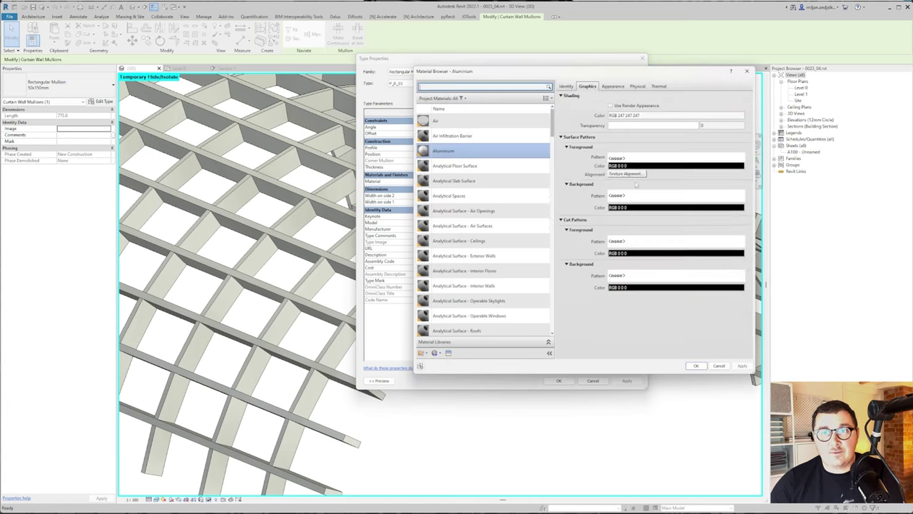
pyautogui.hotkey('alt', 'Tab')
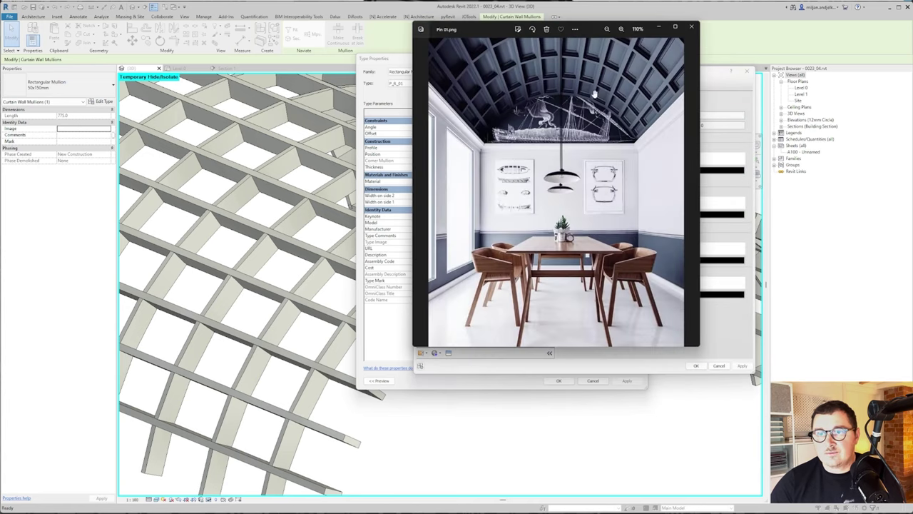
pyautogui.hotkey('alt', 'Tab')
pyautogui.click(464, 86)
pyautogui.write('pain')
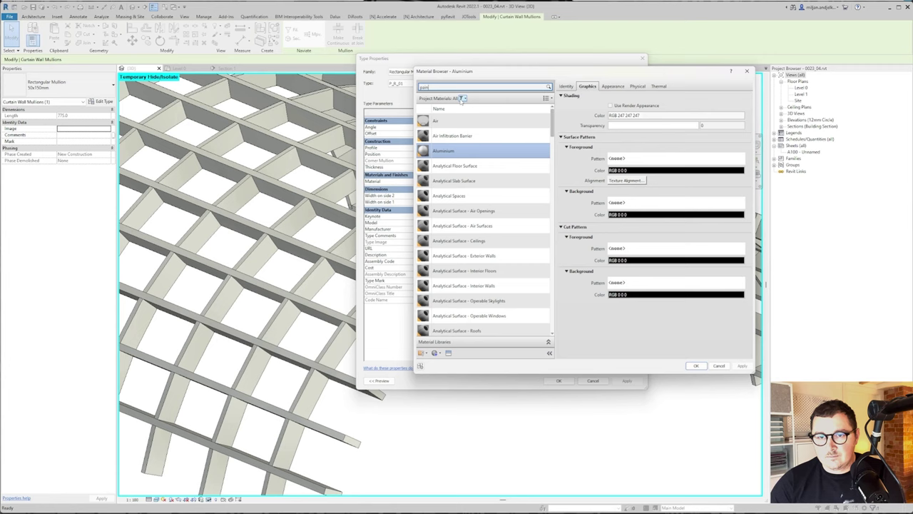
pyautogui.doubleClick(471, 190)
# Set the P_R_01 mullion type's profile to 0023_01 : 0023_01 and pin the mullion again.
pyautogui.click(634, 149)
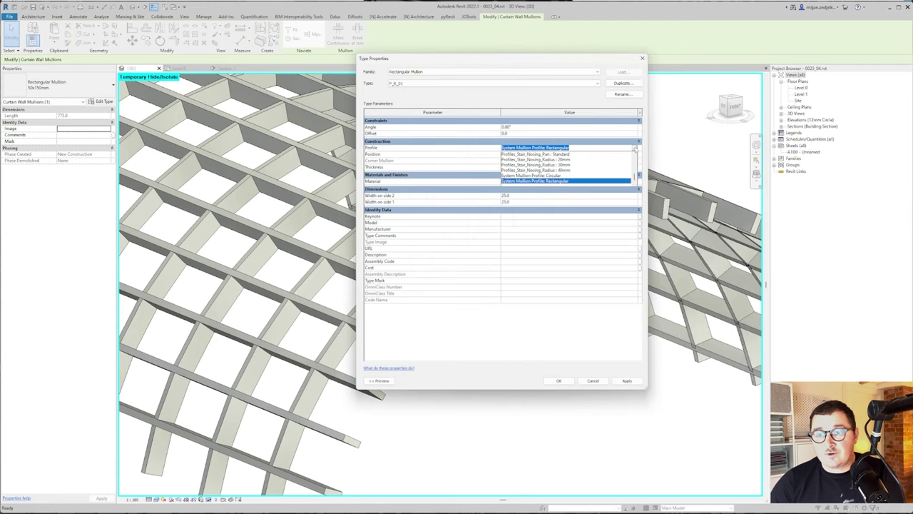
pyautogui.scroll(2, 532, 164)
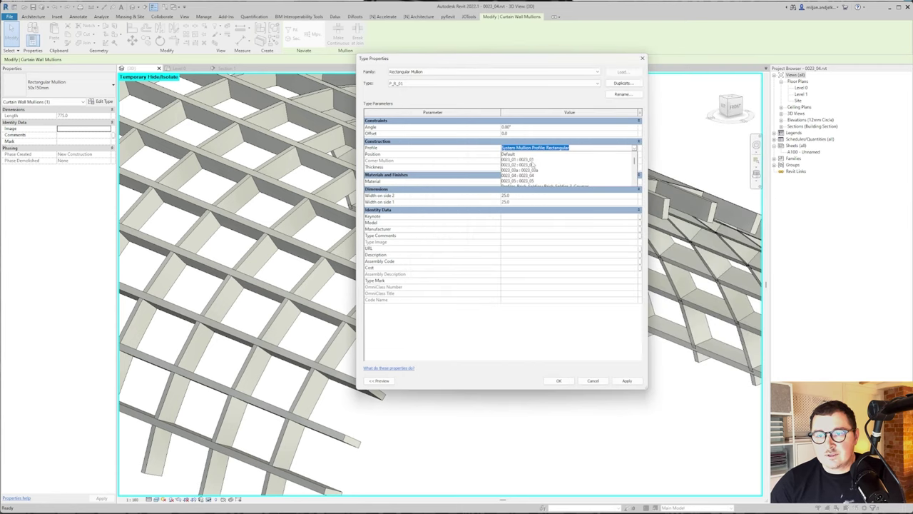
pyautogui.click(530, 163)
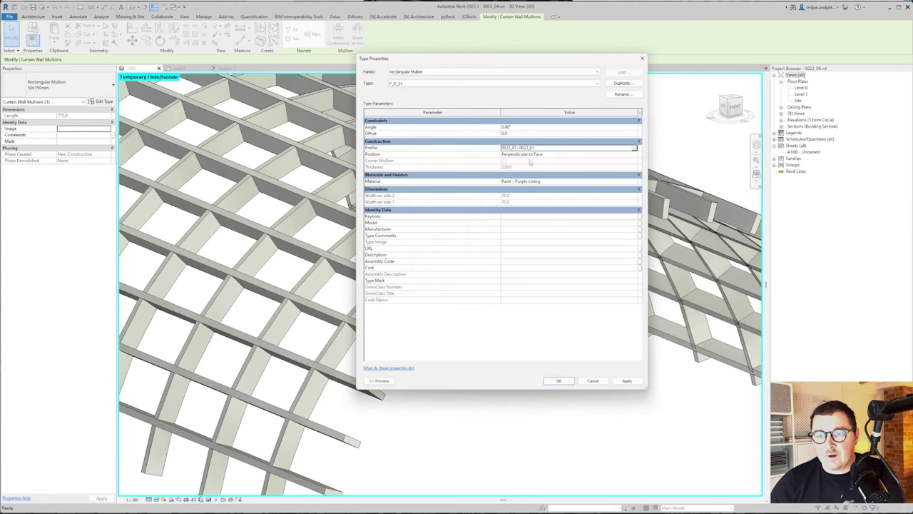
pyautogui.click(557, 380)
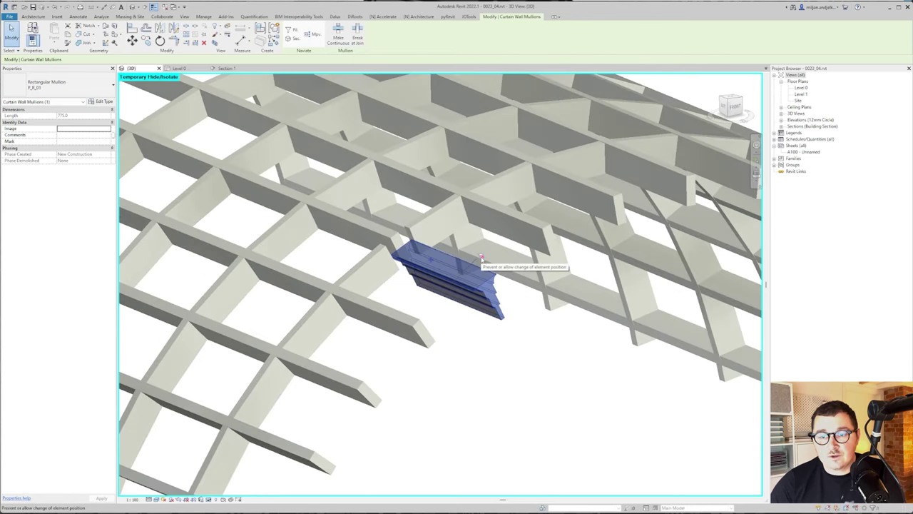
pyautogui.click(482, 259)
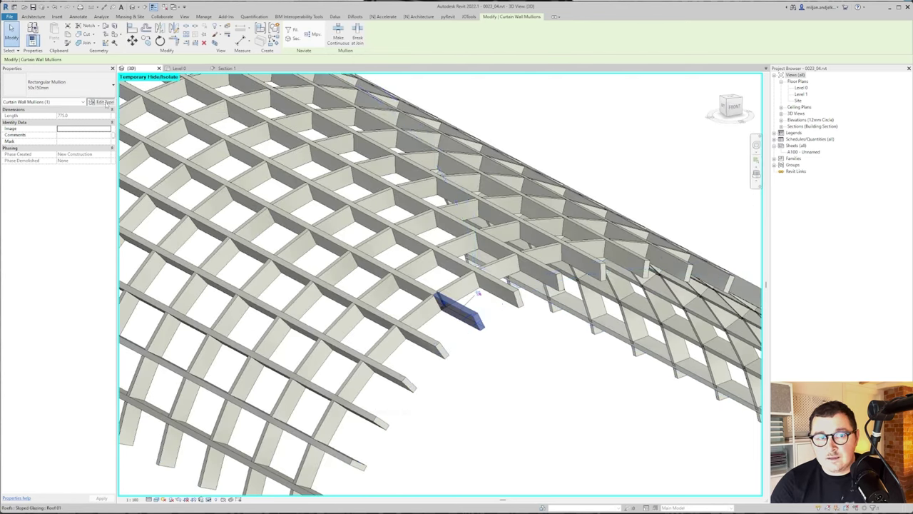
# Duplicate the end mullion's 50x150mm type as P_R_02.
pyautogui.click(101, 102)
pyautogui.click(615, 85)
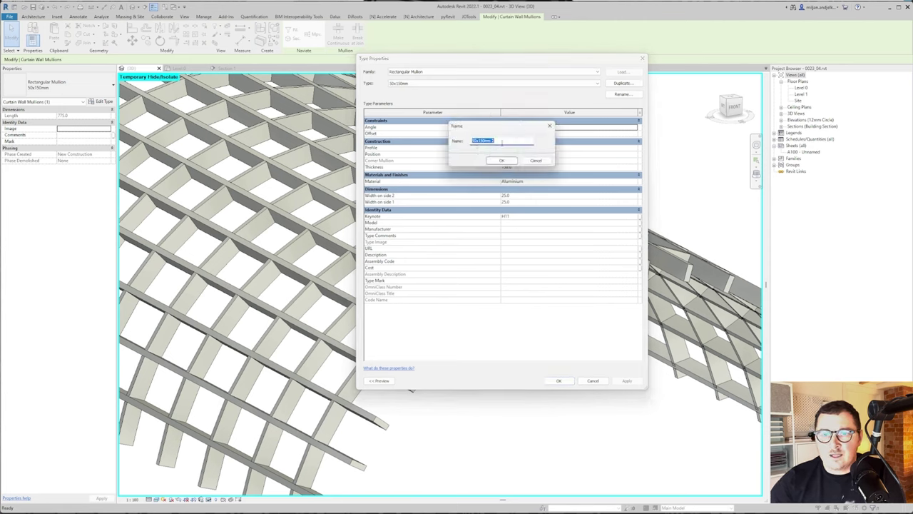
pyautogui.write('25')
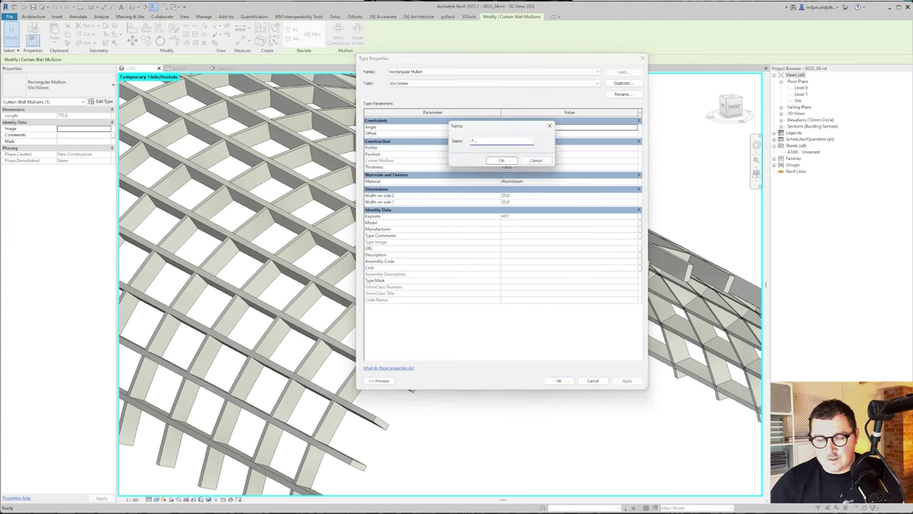
pyautogui.press('Return')
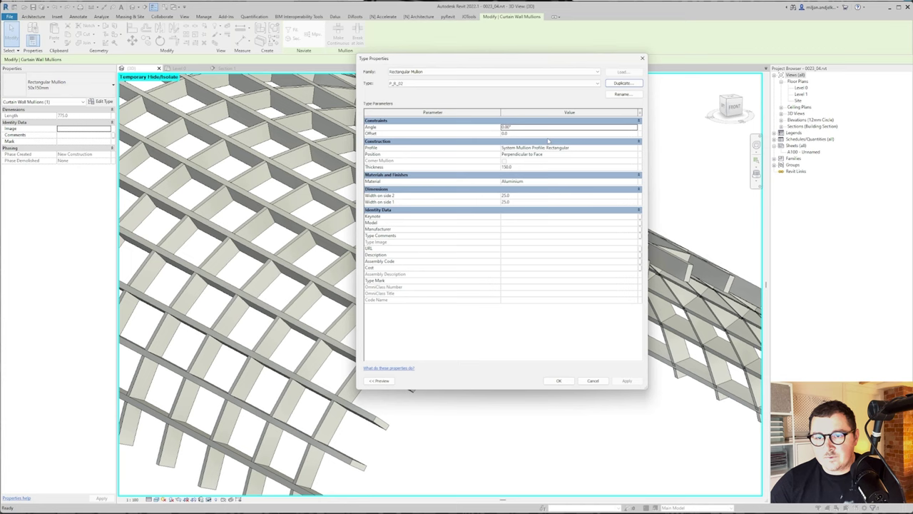
# Set the P_R_02 mullion type's material to Paint - Purple Lining.
pyautogui.click(636, 181)
pyautogui.click(636, 182)
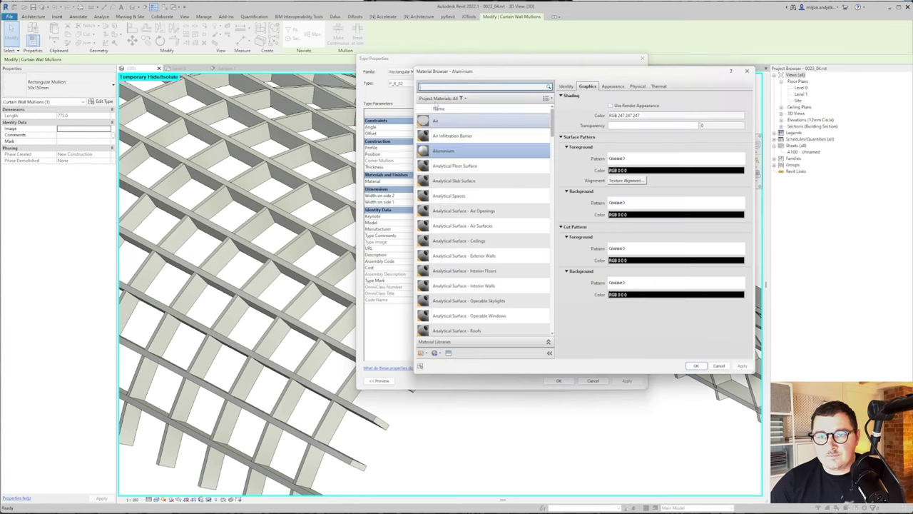
pyautogui.click(435, 88)
pyautogui.write('wood')
pyautogui.doubleClick(454, 190)
# Set the P_R_02 mullion type's profile to 0023_02 : 0023_02 and pin the mullion again.
pyautogui.click(535, 147)
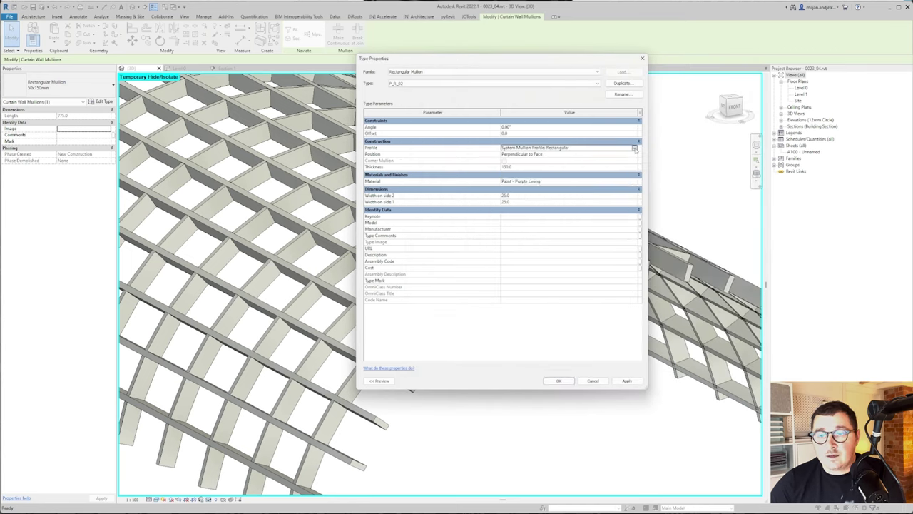
pyautogui.click(634, 148)
pyautogui.click(533, 164)
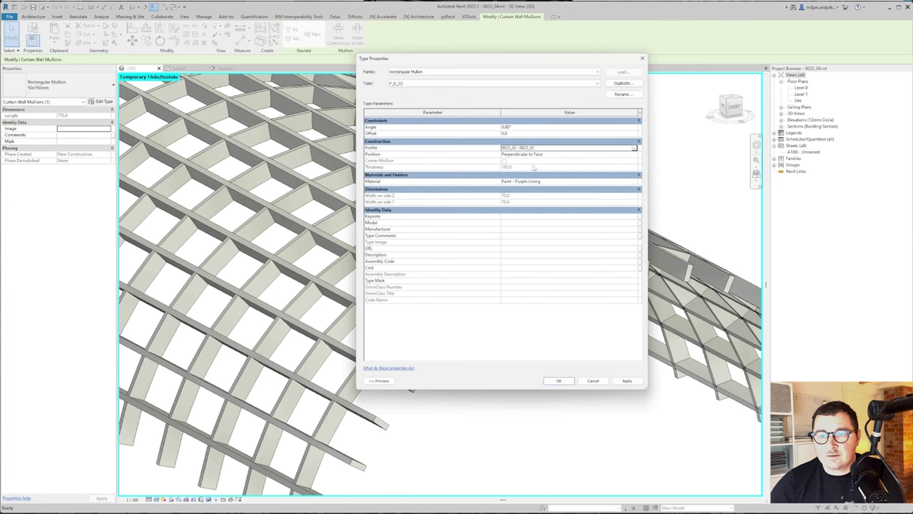
pyautogui.click(560, 380)
pyautogui.scroll(6, 497, 282)
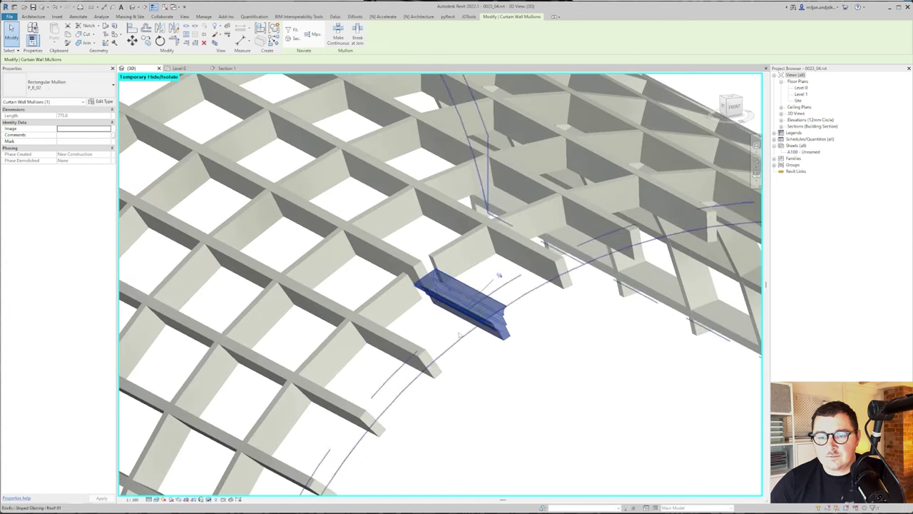
pyautogui.click(499, 282)
# Set the Roof 01 type's interior mullions to Rectangular Mullion : P_R_01 for Grid 1 and P_R_02 for Grid 2.
pyautogui.scroll(-6, 499, 282)
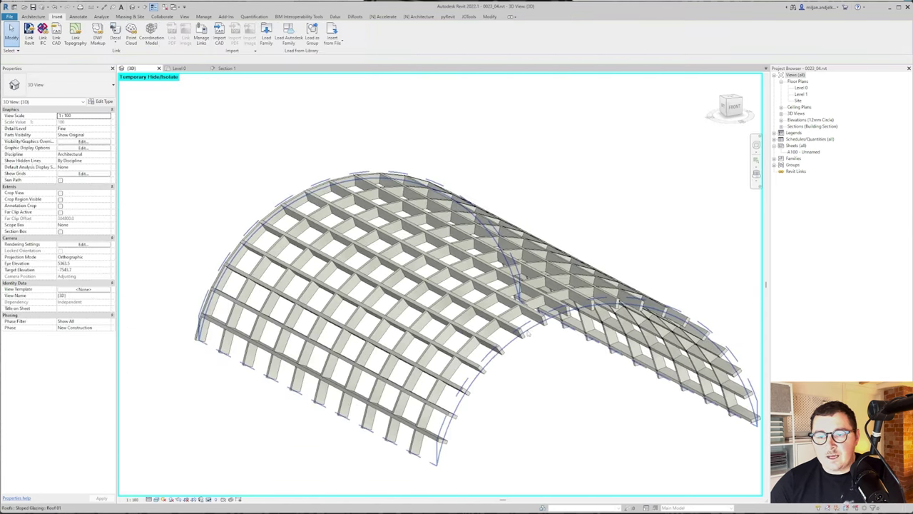
pyautogui.click(527, 329)
pyautogui.moveTo(525, 346); pyautogui.dragTo(468, 313, button='middle')
pyautogui.click(101, 101)
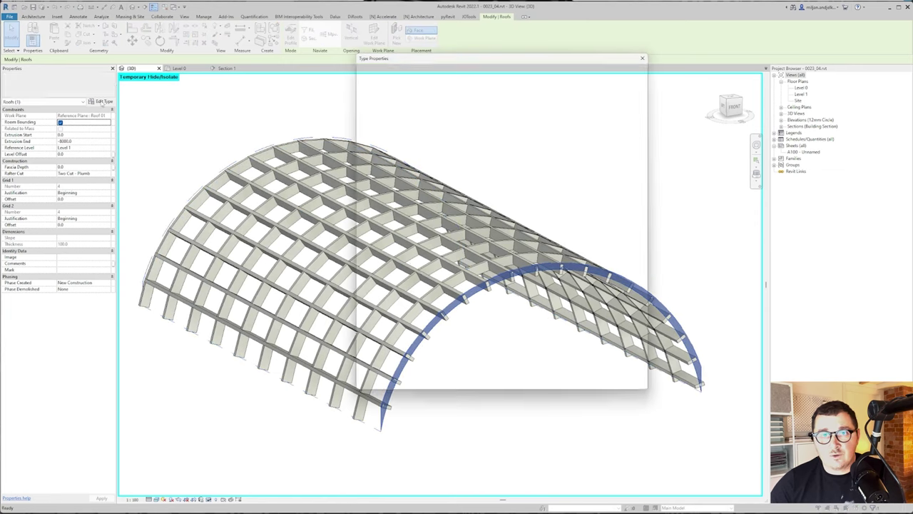
pyautogui.click(635, 204)
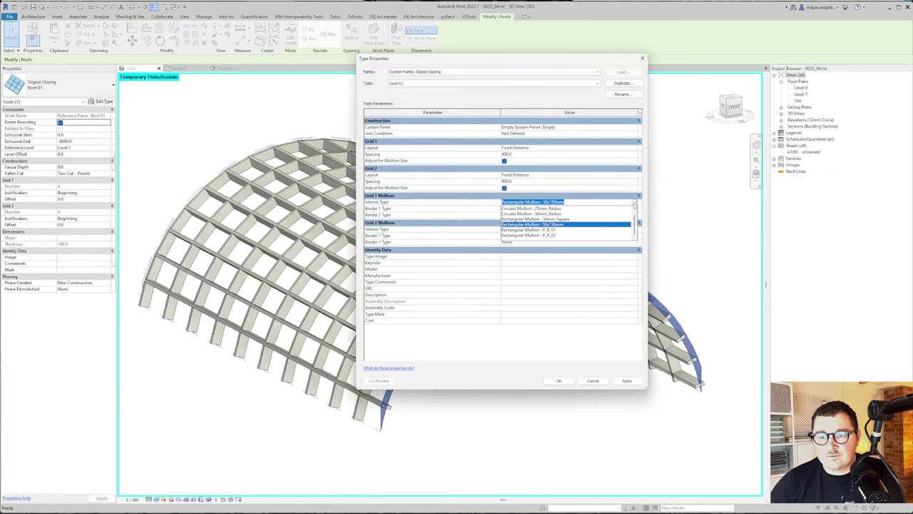
pyautogui.click(546, 230)
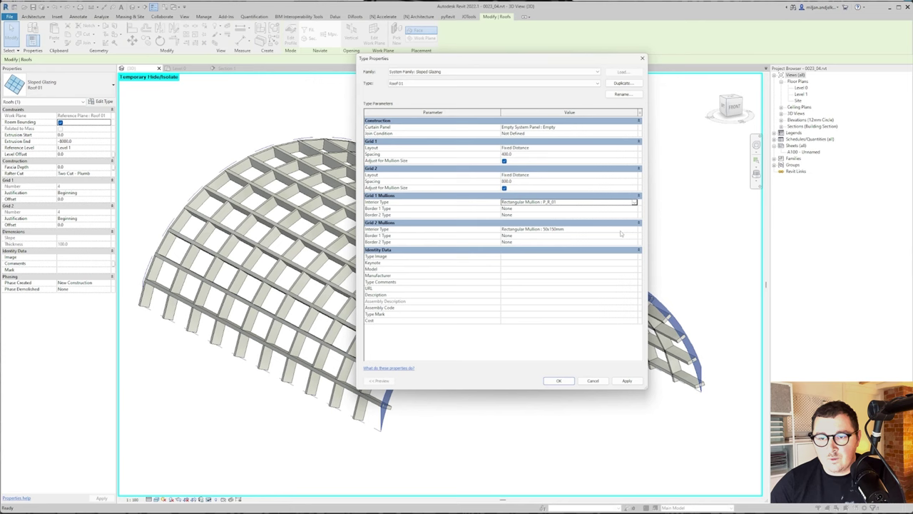
pyautogui.click(635, 230)
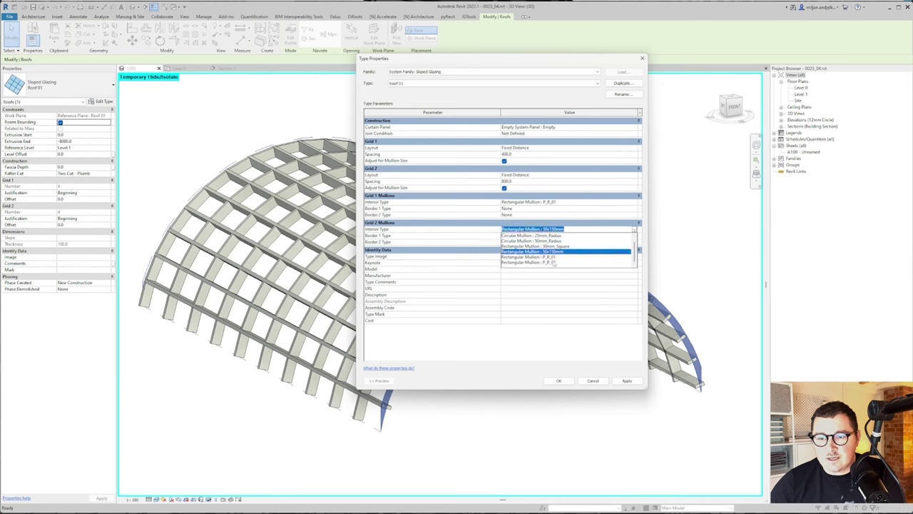
pyautogui.click(553, 256)
pyautogui.click(558, 381)
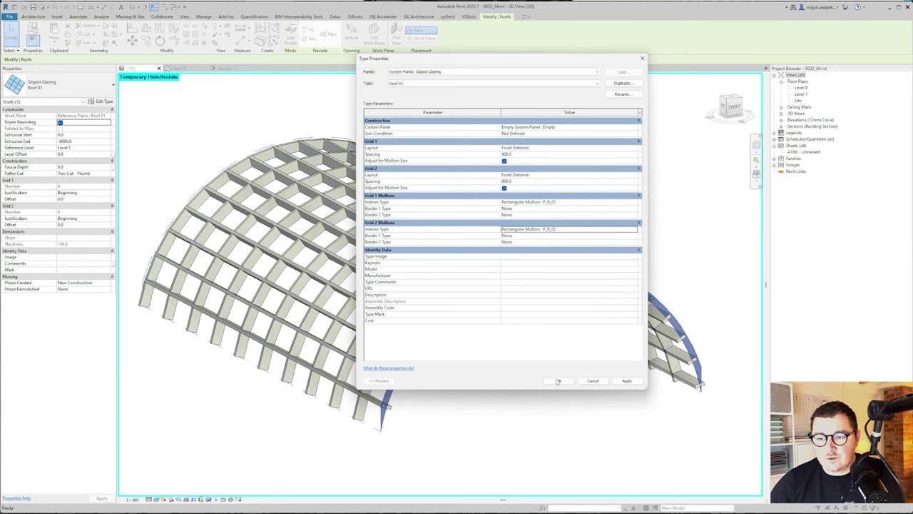
# Examine from below how the crossing Grid 1 and Grid 2 mullion profiles meet along the isolated barrel vault.
pyautogui.keyDown('shift'); pyautogui.moveTo(565, 383); pyautogui.dragTo(406, 418, button='middle'); pyautogui.keyUp('shift')
pyautogui.scroll(3, 428, 239)
pyautogui.keyDown('shift'); pyautogui.moveTo(428, 243); pyautogui.dragTo(626, 190, button='middle'); pyautogui.keyUp('shift')
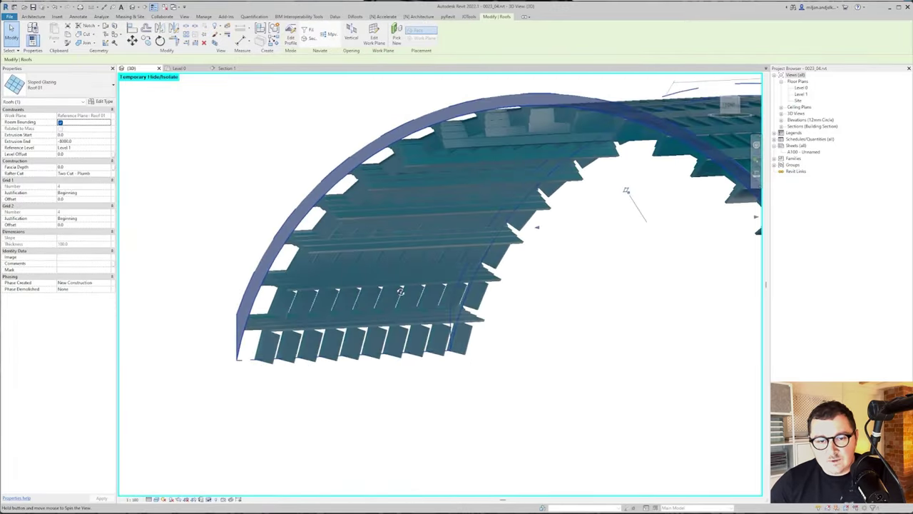
pyautogui.keyDown('shift'); pyautogui.moveTo(401, 291); pyautogui.dragTo(338, 343, button='middle'); pyautogui.keyUp('shift')
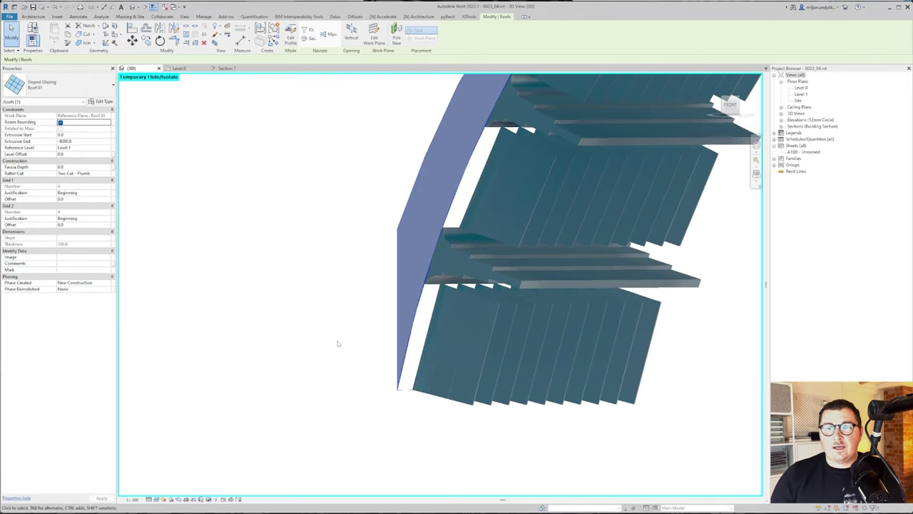
pyautogui.scroll(5, 457, 221)
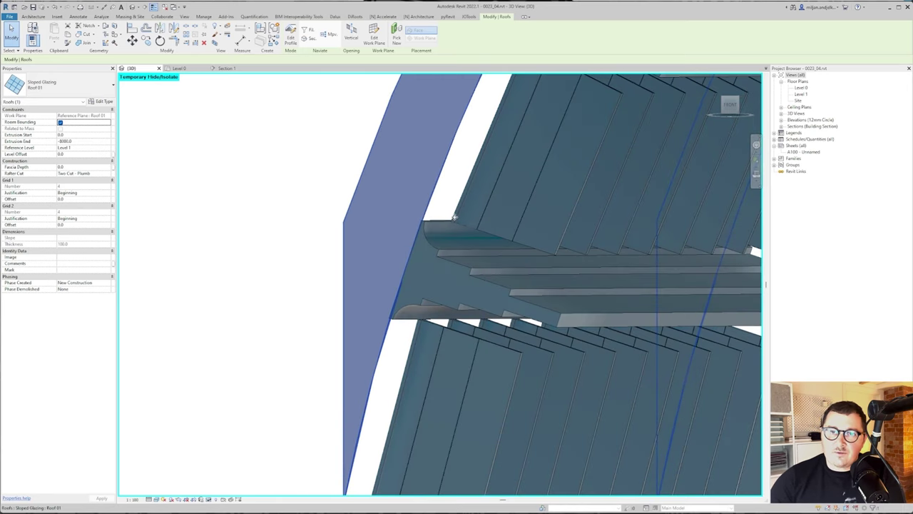
pyautogui.keyDown('shift'); pyautogui.moveTo(421, 306); pyautogui.dragTo(592, 268, button='middle'); pyautogui.keyUp('shift')
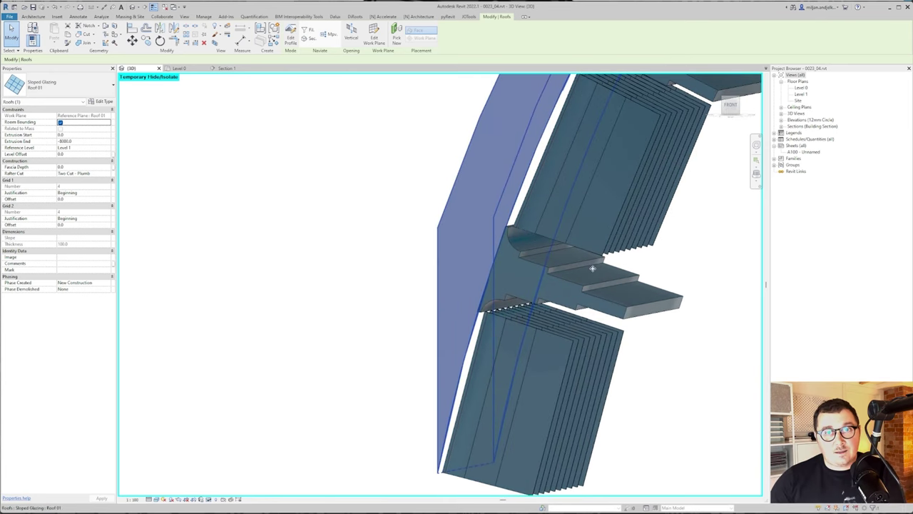
pyautogui.press('h')
pyautogui.press('h')
pyautogui.scroll(-2, 372, 231)
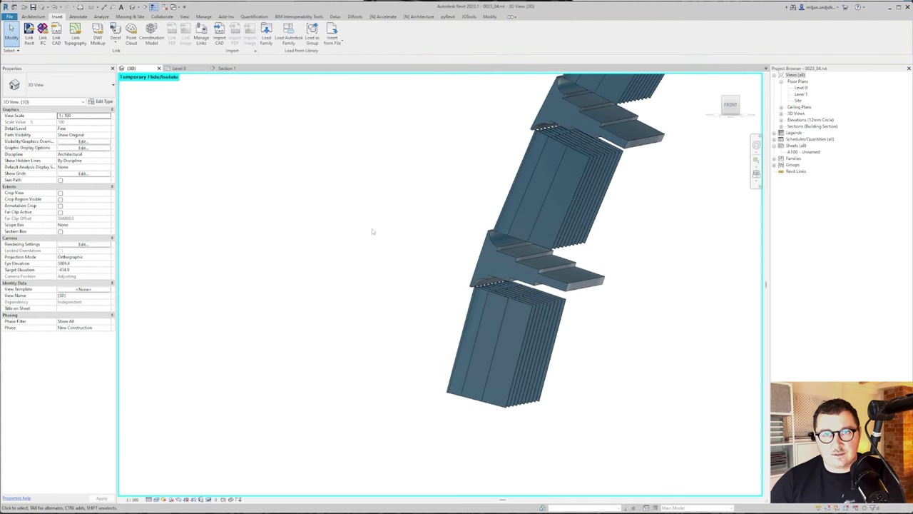
pyautogui.keyDown('shift'); pyautogui.moveTo(371, 231); pyautogui.dragTo(393, 336, button='middle'); pyautogui.keyUp('shift')
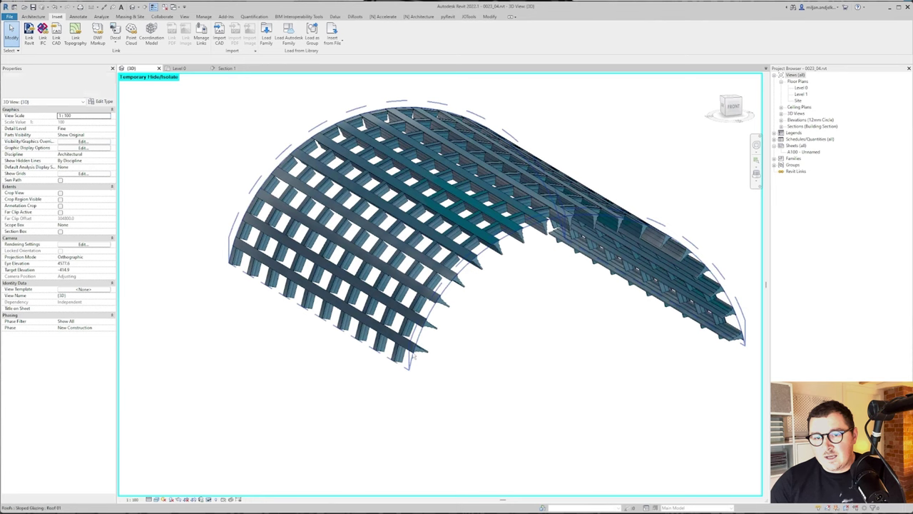
# Set the Roof 01 type's Grid 2 interior mullions and Grid 2 layout to None, and delete the leftover crossing mullions.
pyautogui.click(440, 287)
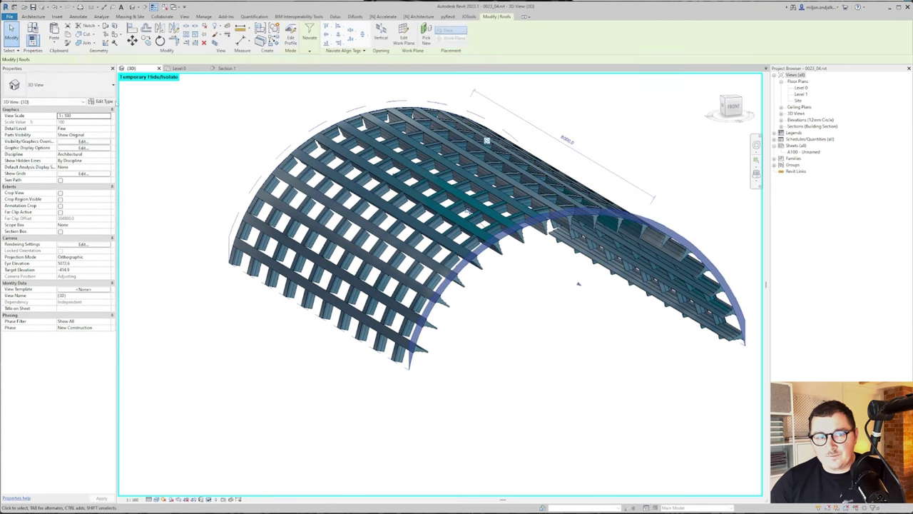
pyautogui.click(100, 101)
pyautogui.click(636, 233)
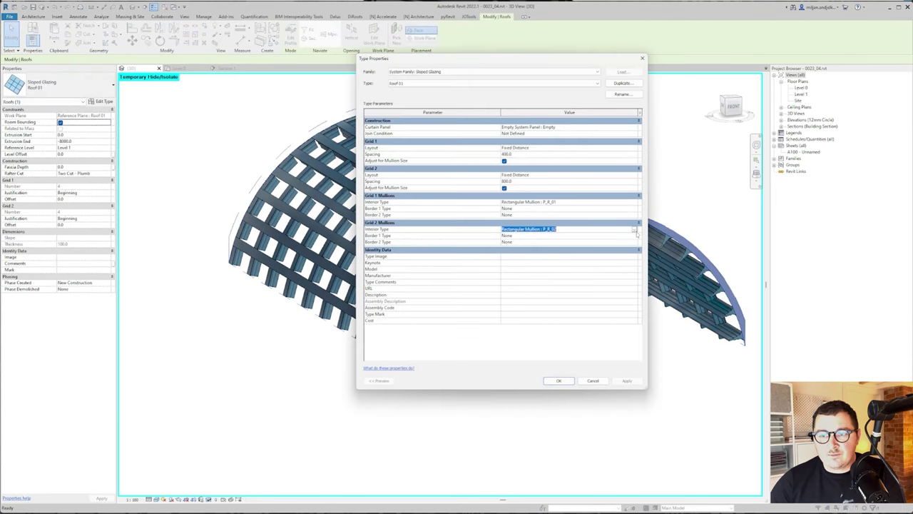
pyautogui.click(634, 230)
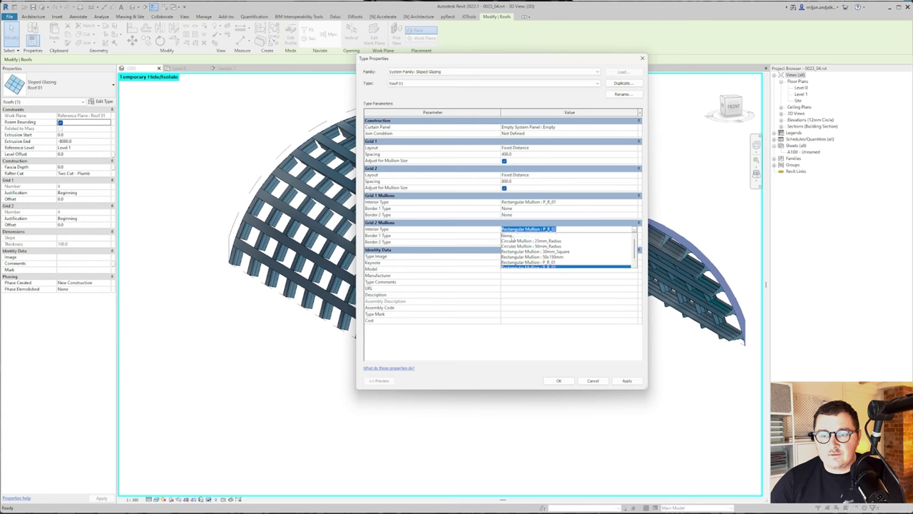
pyautogui.click(508, 235)
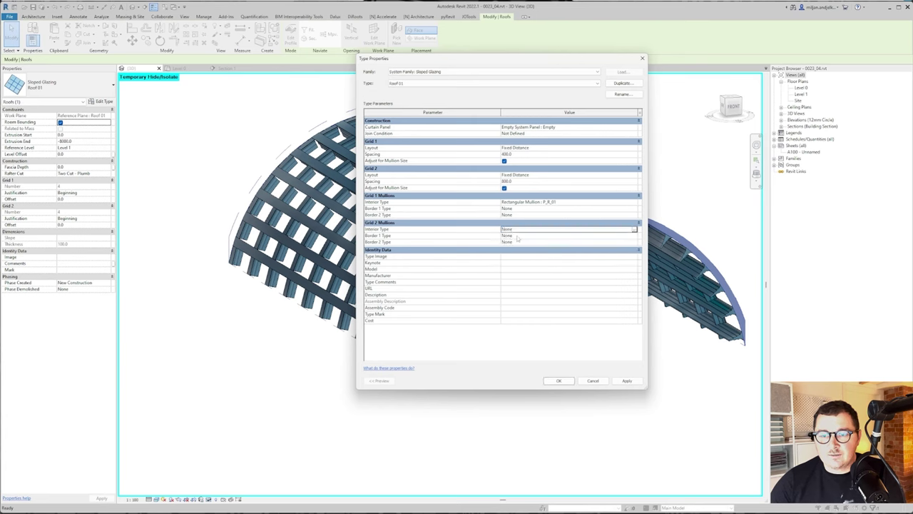
pyautogui.click(637, 177)
pyautogui.click(527, 184)
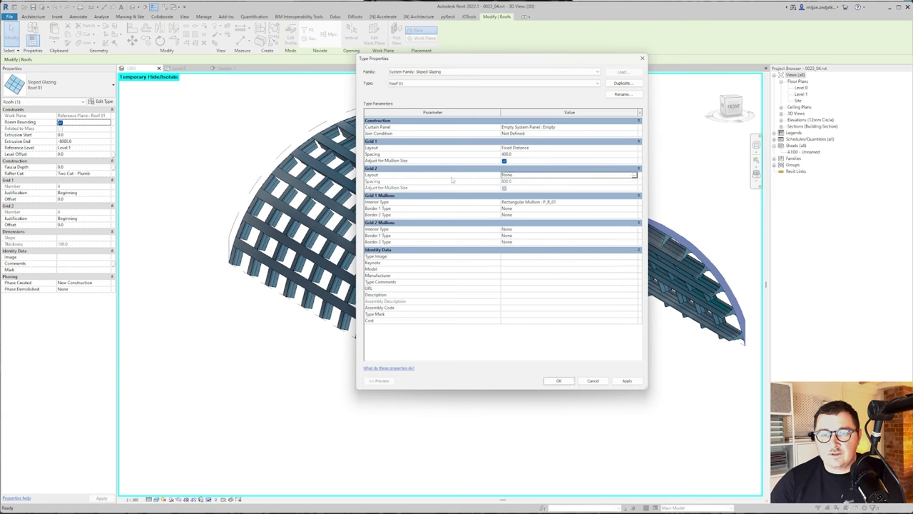
pyautogui.click(563, 383)
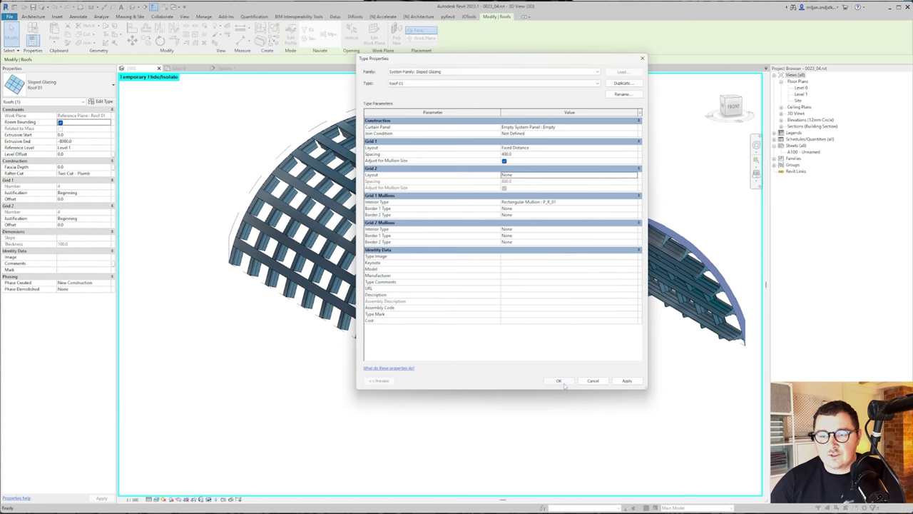
pyautogui.click(528, 249)
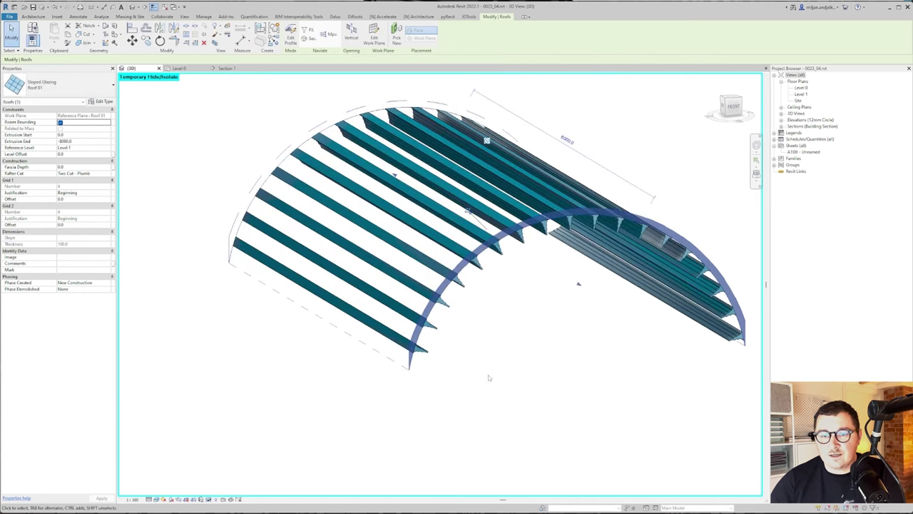
# In Section 1, set the vault roof's Grid 1 justification to Center.
pyautogui.keyDown('shift'); pyautogui.moveTo(473, 364); pyautogui.dragTo(452, 299, button='middle'); pyautogui.keyUp('shift')
pyautogui.scroll(-1, 457, 314)
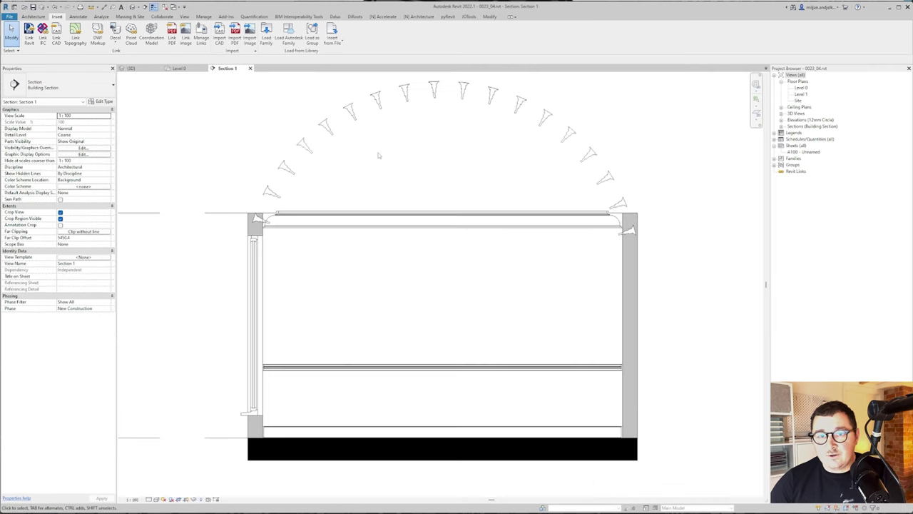
pyautogui.moveTo(367, 182); pyautogui.dragTo(337, 210, button='middle')
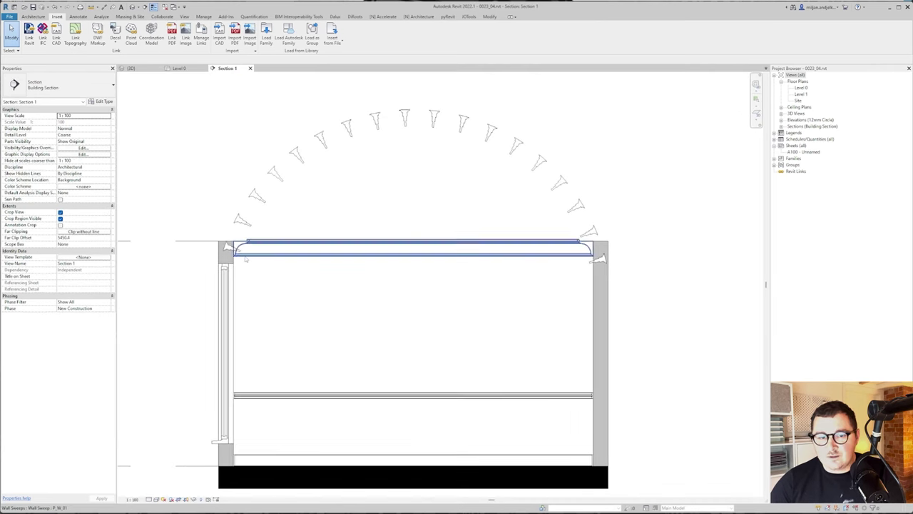
pyautogui.scroll(1, 245, 257)
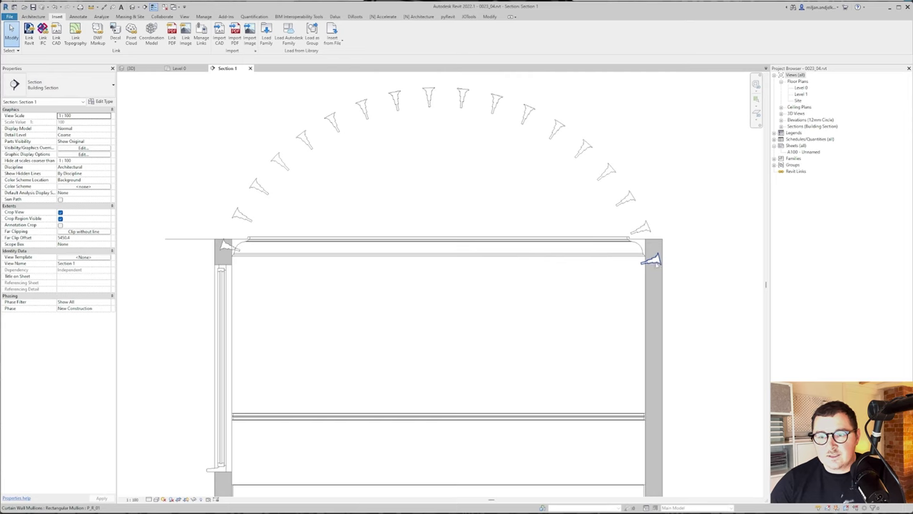
pyautogui.click(442, 90)
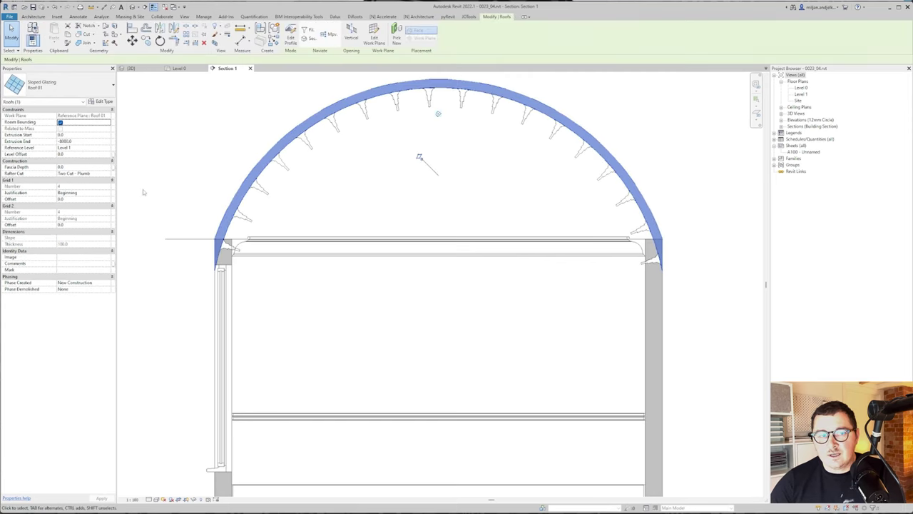
pyautogui.click(107, 194)
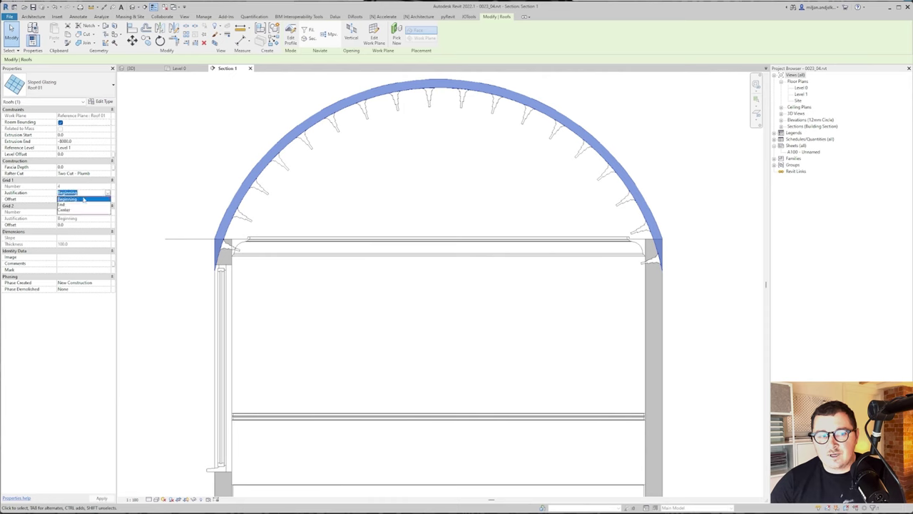
pyautogui.click(64, 210)
pyautogui.click(291, 265)
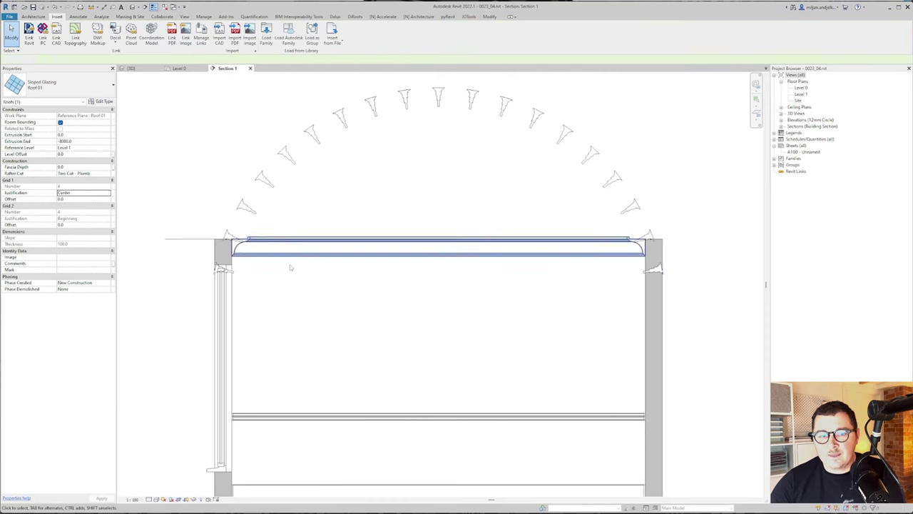
# Unpin and delete the lowest mullion at each end of the arch, where it sits inside the side walls.
pyautogui.click(234, 275)
pyautogui.press('Escape')
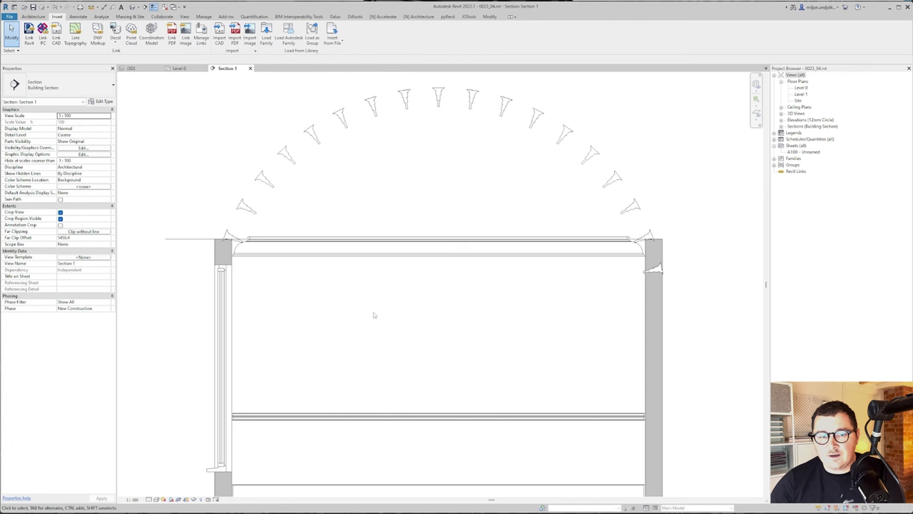
pyautogui.click(668, 255)
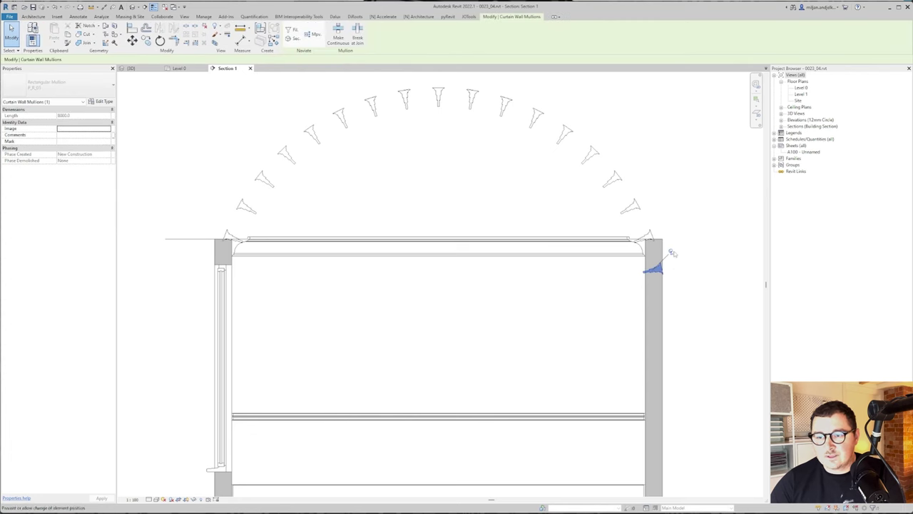
pyautogui.click(671, 252)
pyautogui.press('Delete')
# Set the P_R_01 mullion type's offset to 100, using the mullion just above the window wall.
pyautogui.scroll(2, 238, 243)
pyautogui.click(218, 219)
pyautogui.scroll(1, 215, 219)
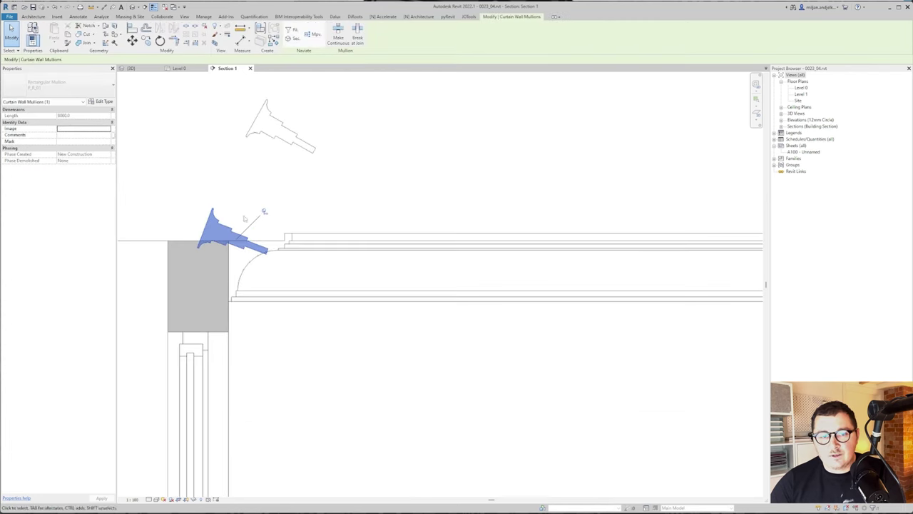
pyautogui.moveTo(185, 234); pyautogui.dragTo(269, 284, button='middle')
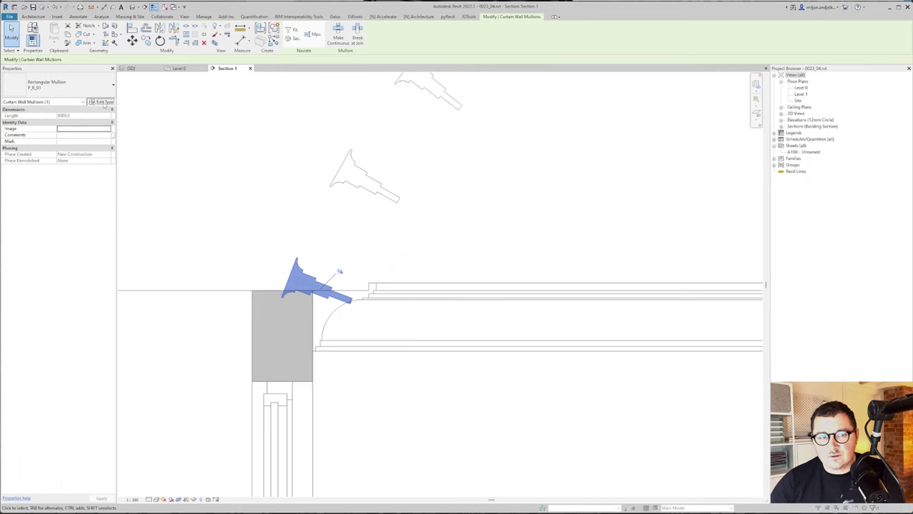
pyautogui.click(102, 102)
pyautogui.click(526, 133)
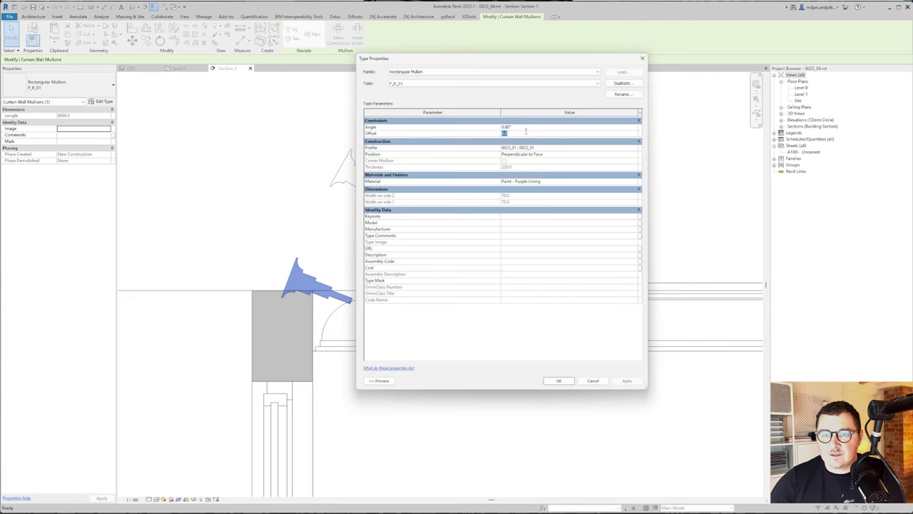
pyautogui.click(627, 381)
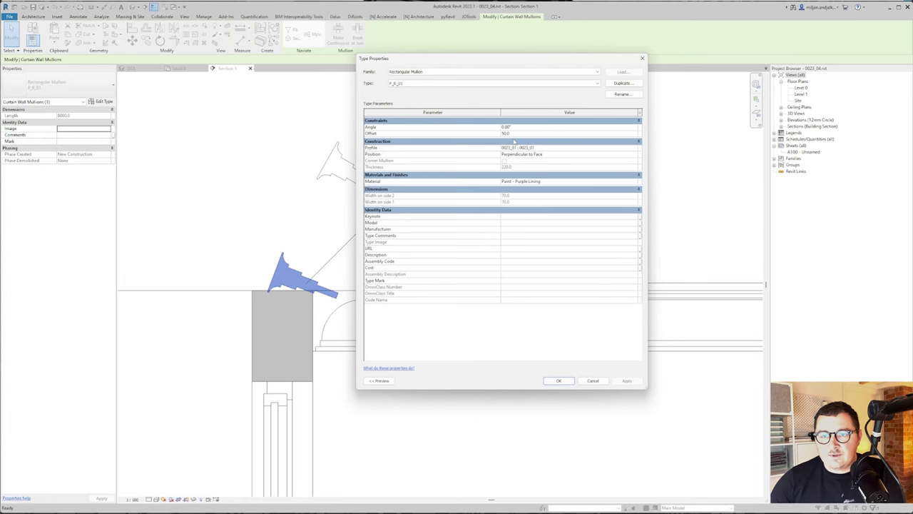
pyautogui.press('Return')
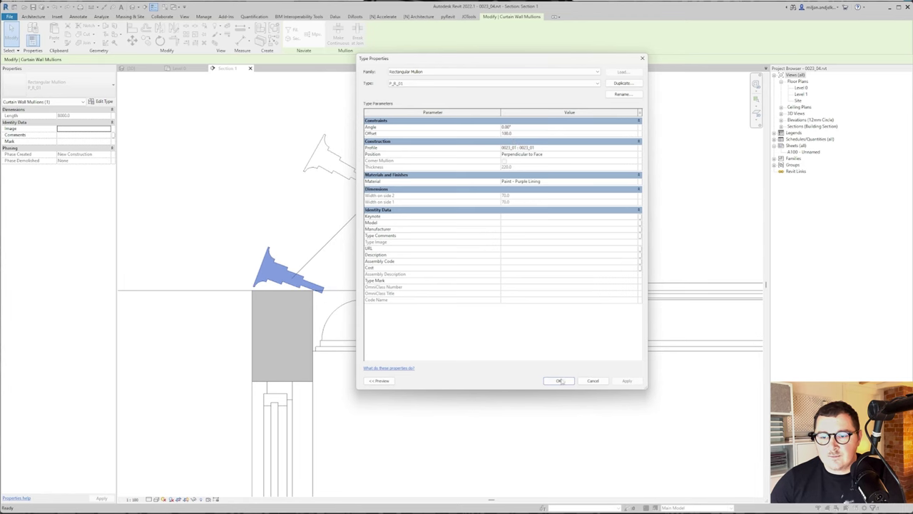
pyautogui.click(560, 381)
# Widen Section 1's crop region on the side beyond the windowless wall to leave empty space beside the room.
pyautogui.scroll(-3, 507, 379)
pyautogui.click(232, 187)
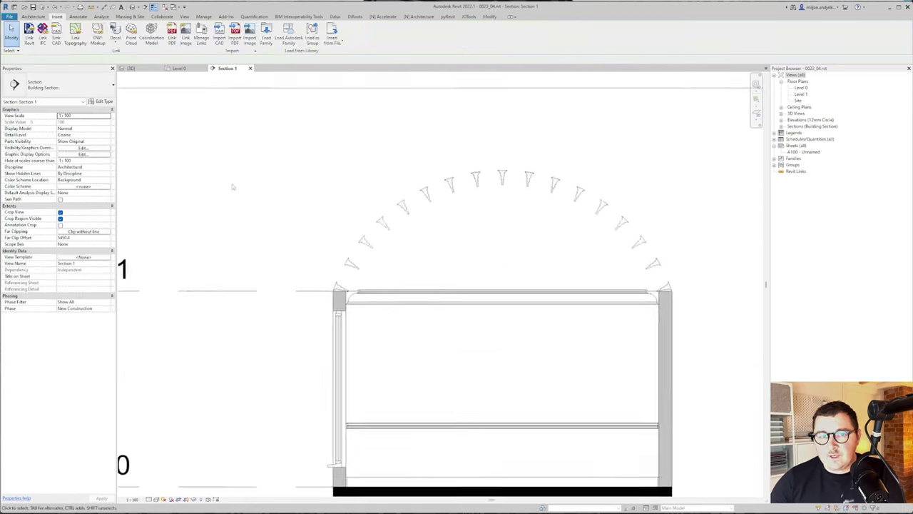
pyautogui.scroll(-3, 409, 268)
pyautogui.click(629, 293)
pyautogui.moveTo(629, 293); pyautogui.dragTo(759, 293)
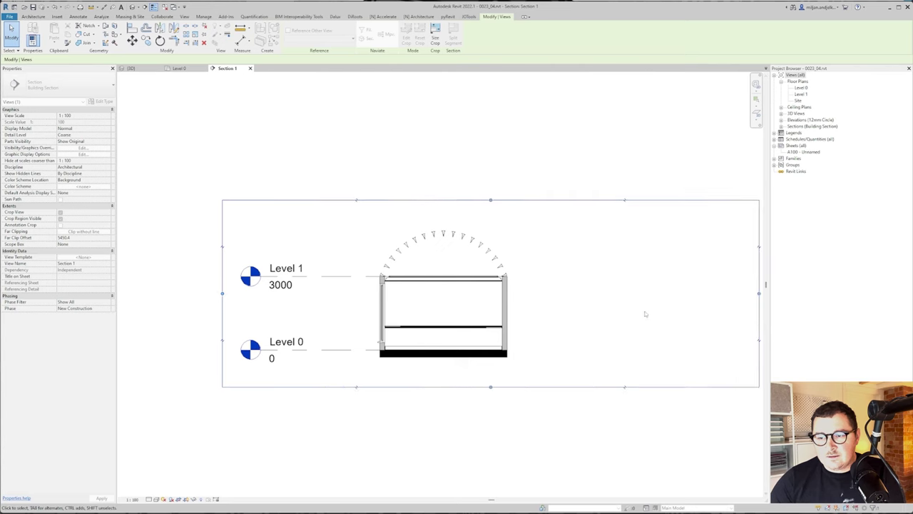
pyautogui.moveTo(645, 313); pyautogui.dragTo(529, 284, button='middle')
pyautogui.click(518, 278)
# Copy the vault roof horizontally about 7000 mm into the empty space beside the room.
pyautogui.click(347, 204)
pyautogui.scroll(2, 347, 204)
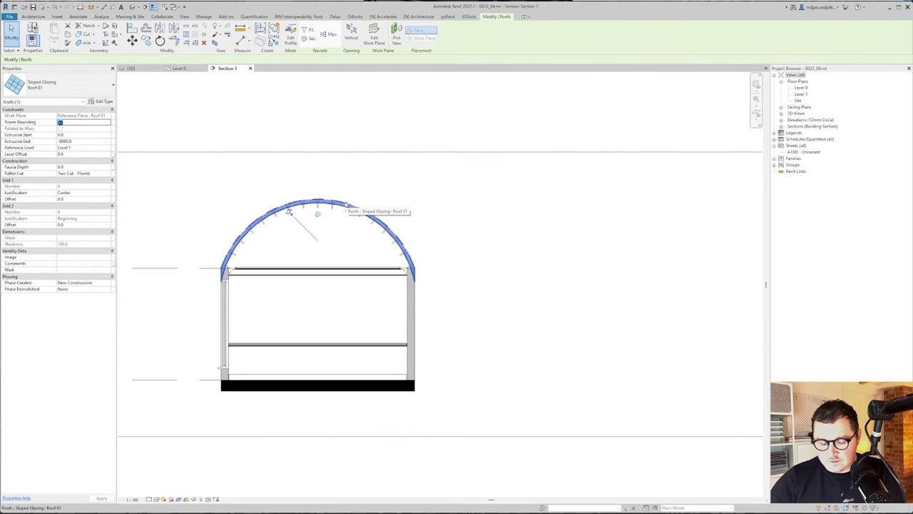
pyautogui.press('c')
pyautogui.press('c')
pyautogui.click(346, 205)
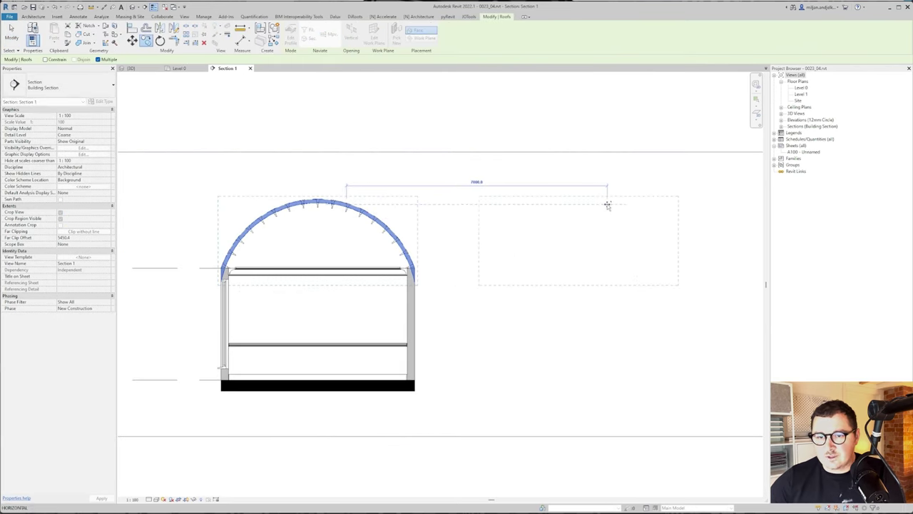
pyautogui.click(609, 205)
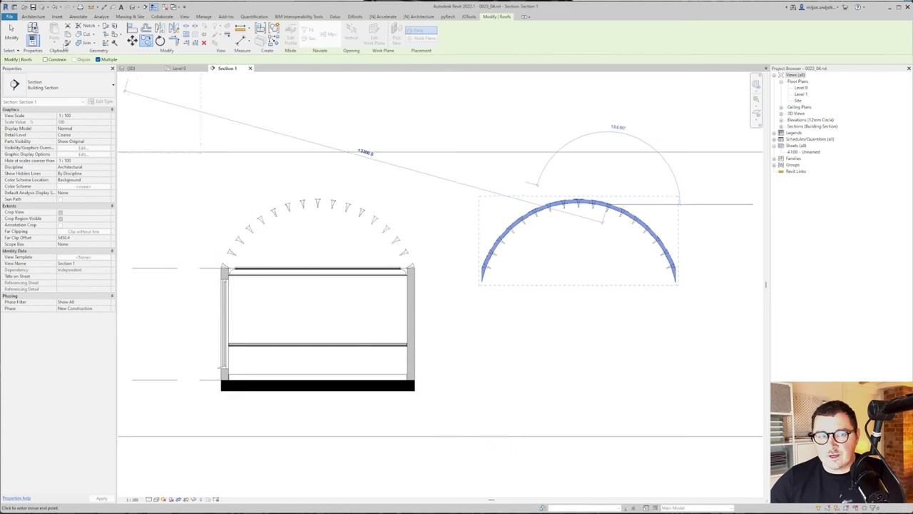
# Duplicate the copied vault roof's sloped glazing type as Roof 02.
pyautogui.click(131, 68)
pyautogui.click(560, 261)
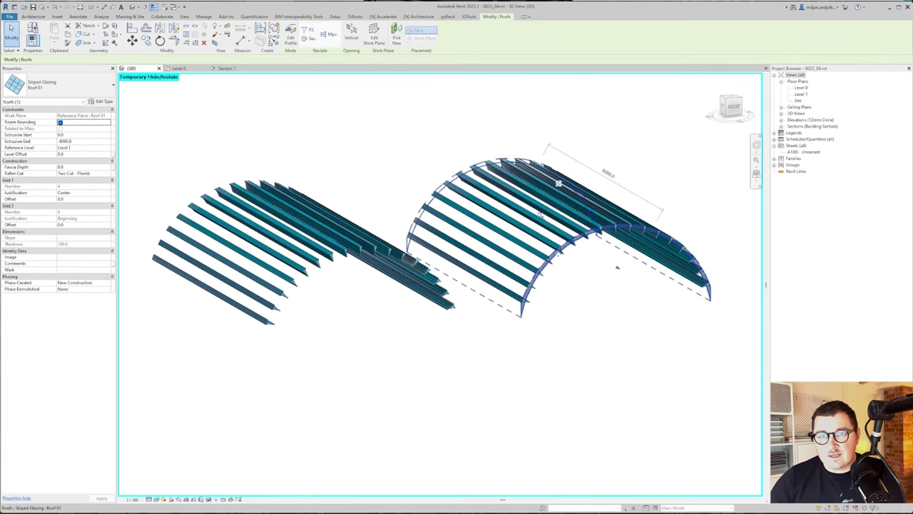
pyautogui.click(100, 102)
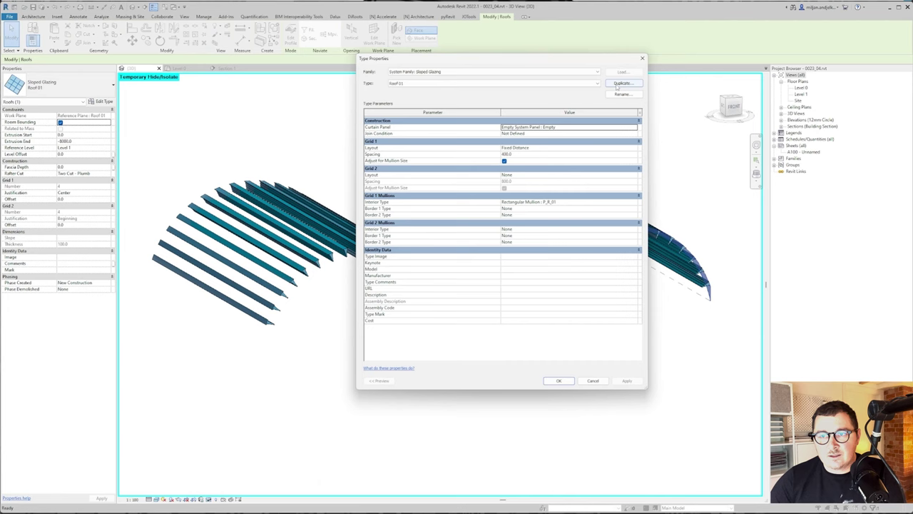
pyautogui.click(623, 83)
pyautogui.click(502, 141)
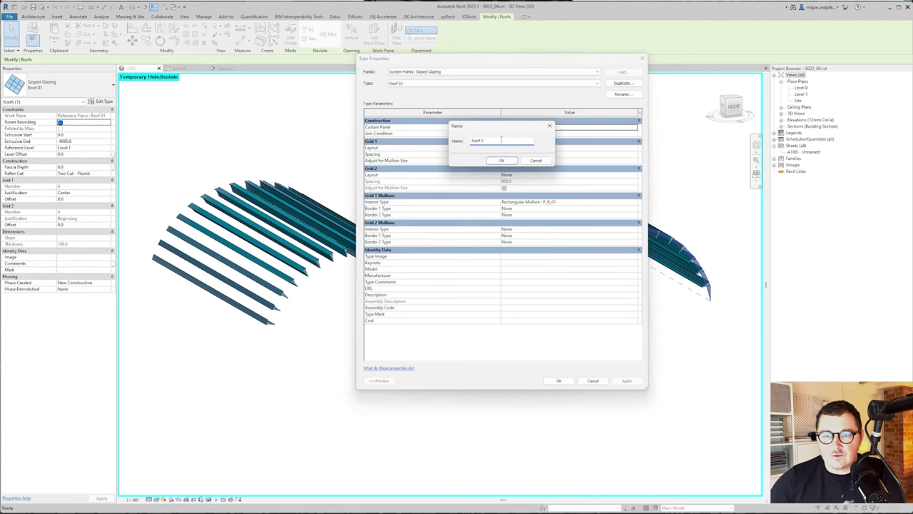
# Give Roof 02 P_R_02 interior mullions on Grid 2 with a Fixed Distance layout, and set Grid 1's interior mullions to None.
pyautogui.click(562, 259)
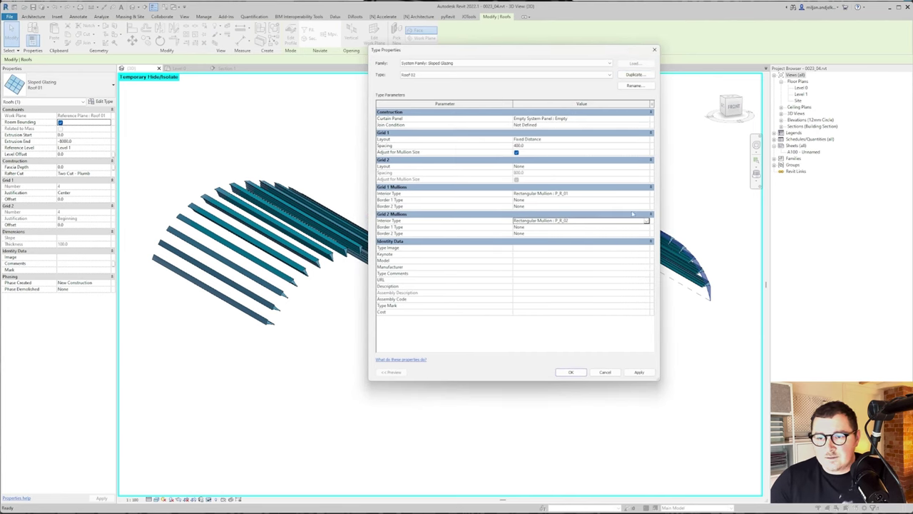
pyautogui.click(579, 193)
pyautogui.click(526, 200)
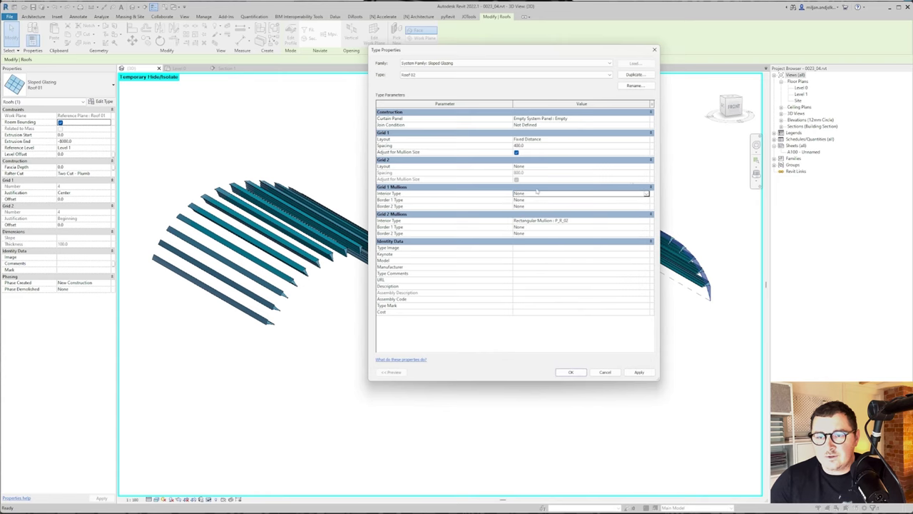
pyautogui.click(647, 167)
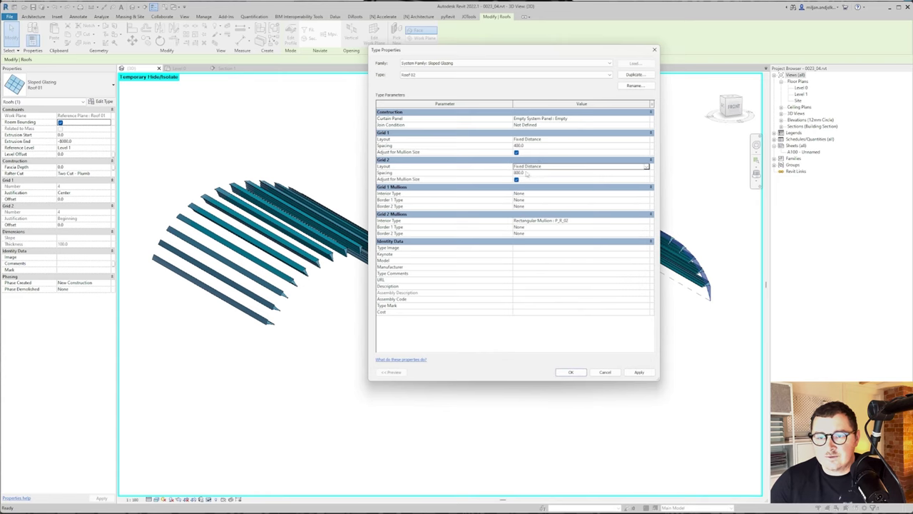
pyautogui.click(574, 372)
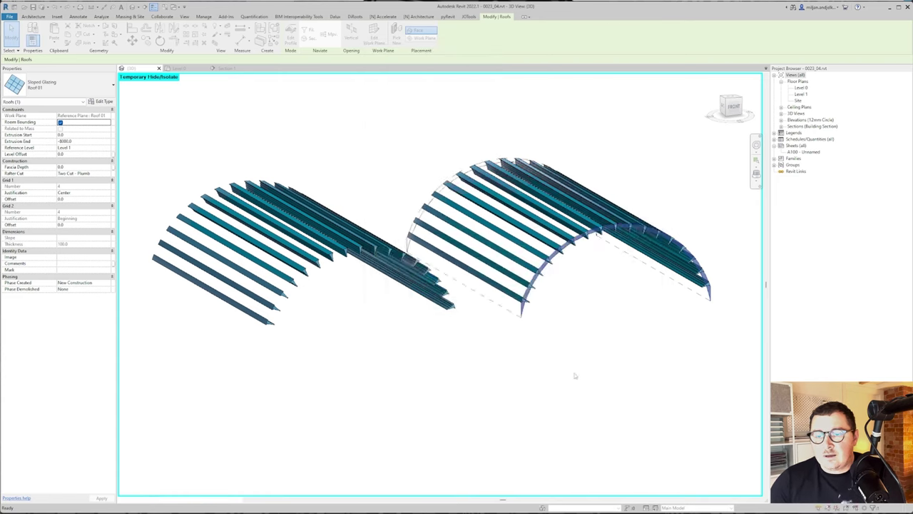
pyautogui.click(428, 285)
pyautogui.keyDown('shift'); pyautogui.moveTo(518, 320); pyautogui.dragTo(538, 254, button='middle'); pyautogui.keyUp('shift')
# Move the Roof 02 vault horizontally 7000 mm in Section 1, back over the room onto the original vault.
pyautogui.click(235, 69)
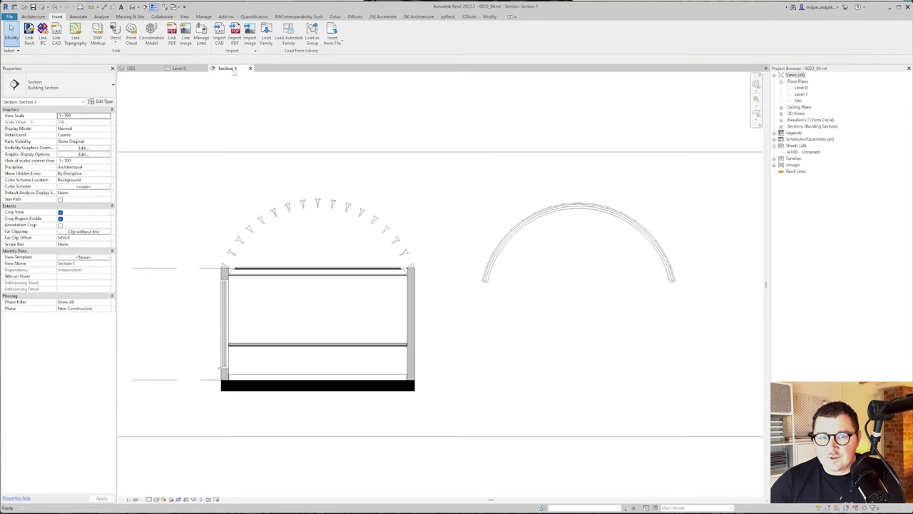
pyautogui.scroll(-2, 445, 218)
pyautogui.scroll(1, 499, 215)
pyautogui.click(528, 210)
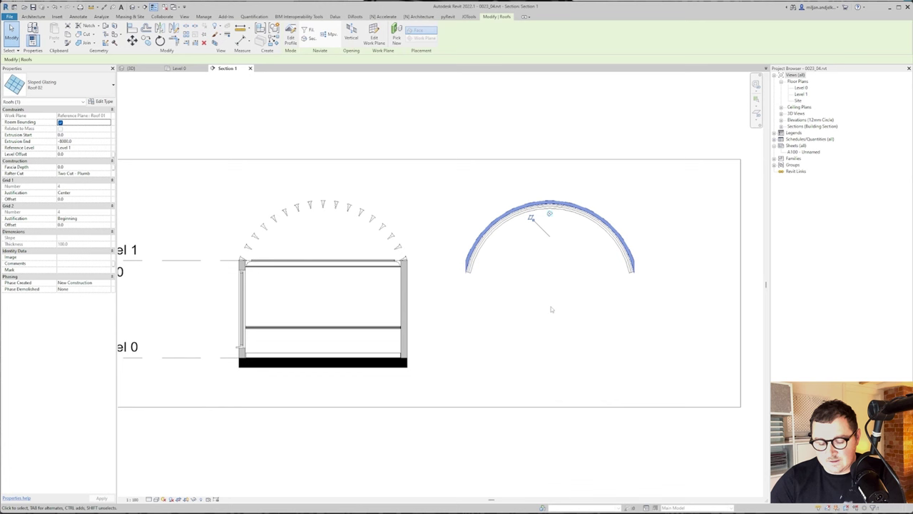
pyautogui.press('m')
pyautogui.press('v')
pyautogui.click(551, 306)
pyautogui.write('7000')
pyautogui.press('Return')
pyautogui.press('Escape')
# Change the P_R_02 mullion type's offset so the curved ribs line up with the P_R_01 mullions in section.
pyautogui.scroll(5, 275, 278)
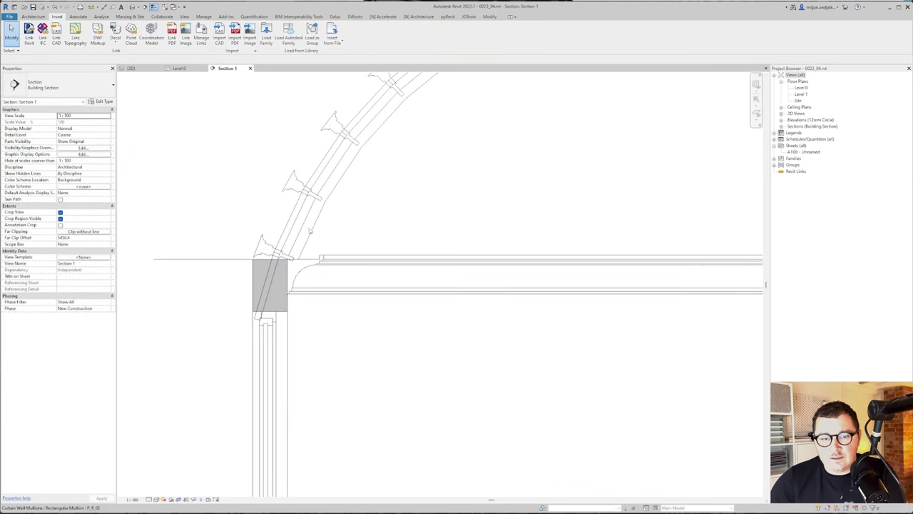
pyautogui.scroll(2, 328, 160)
pyautogui.click(331, 161)
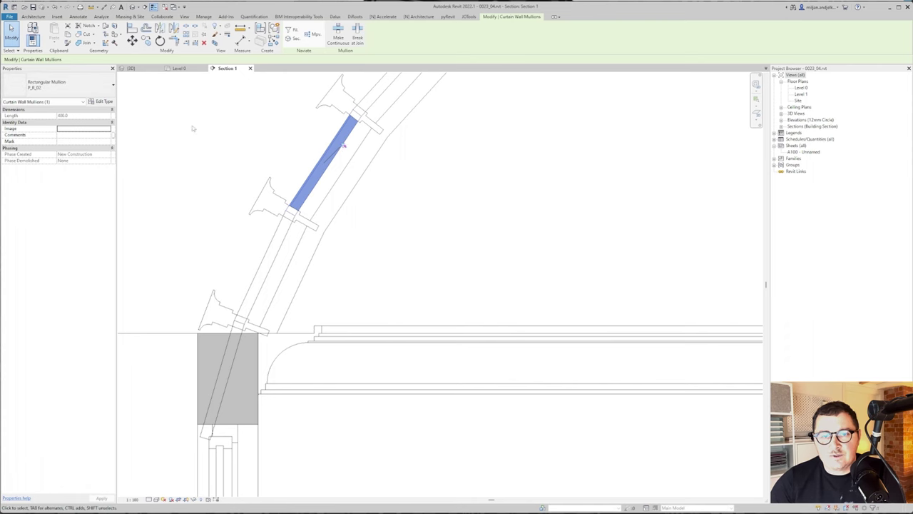
pyautogui.click(106, 102)
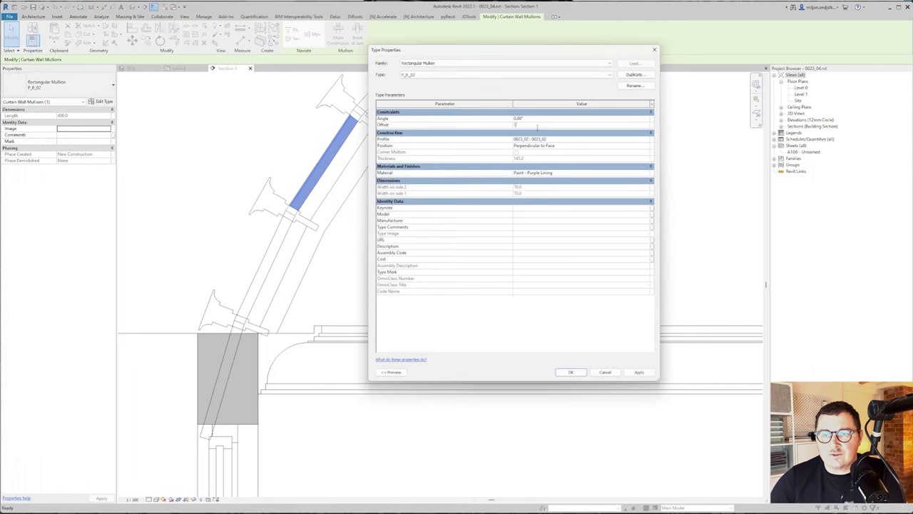
pyautogui.click(571, 372)
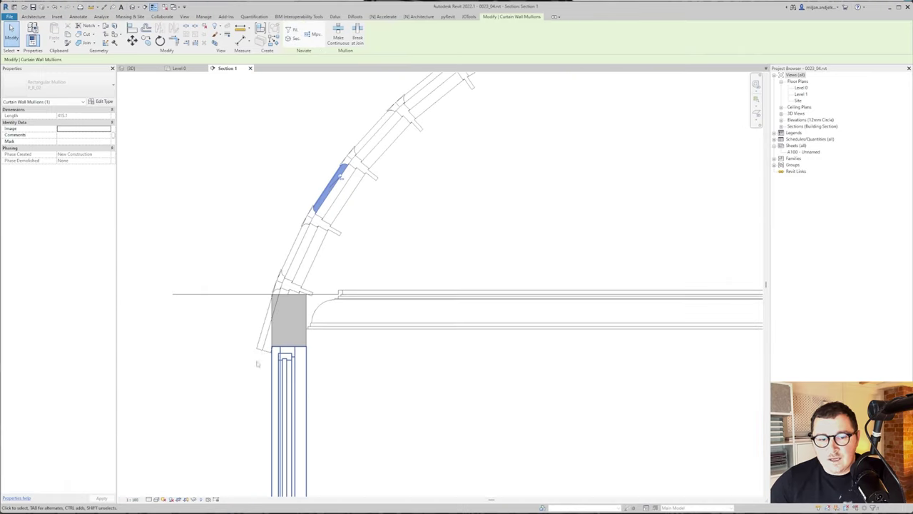
# Examine in section and 3D how the lowest P_R_02 mullions meet the side walls at both ends of the arch.
pyautogui.scroll(-4, 341, 174)
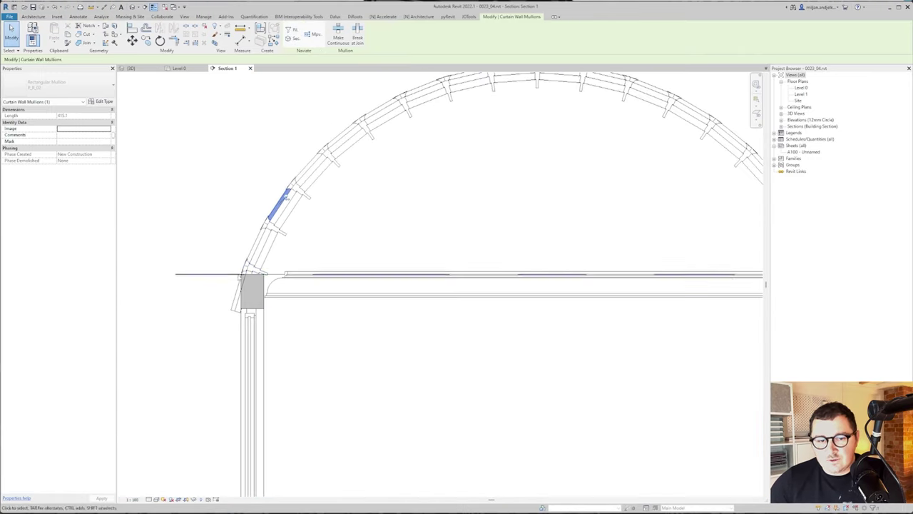
pyautogui.scroll(4, 311, 154)
pyautogui.click(244, 289)
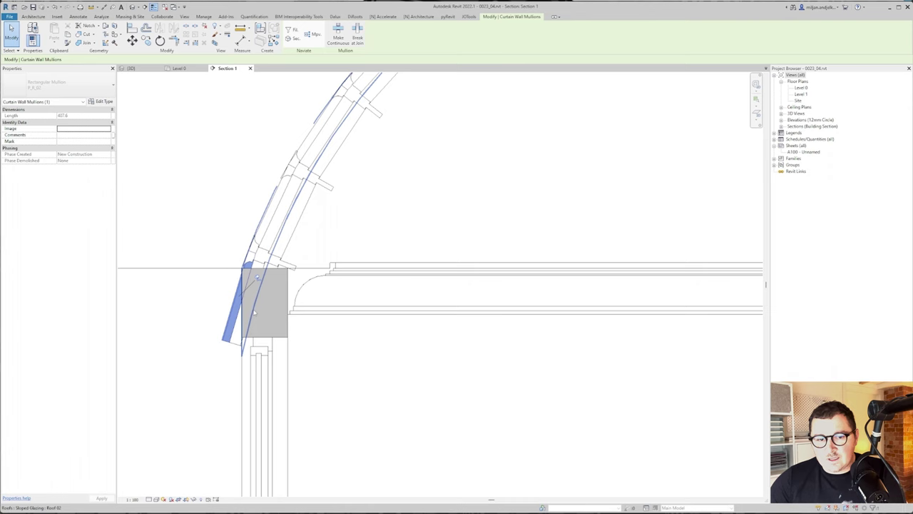
pyautogui.scroll(-3, 237, 311)
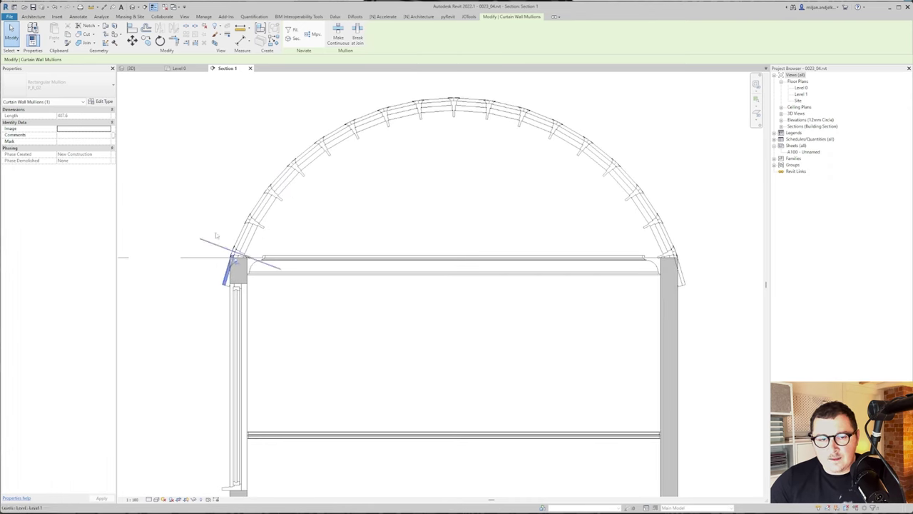
pyautogui.press('Escape')
pyautogui.click(132, 68)
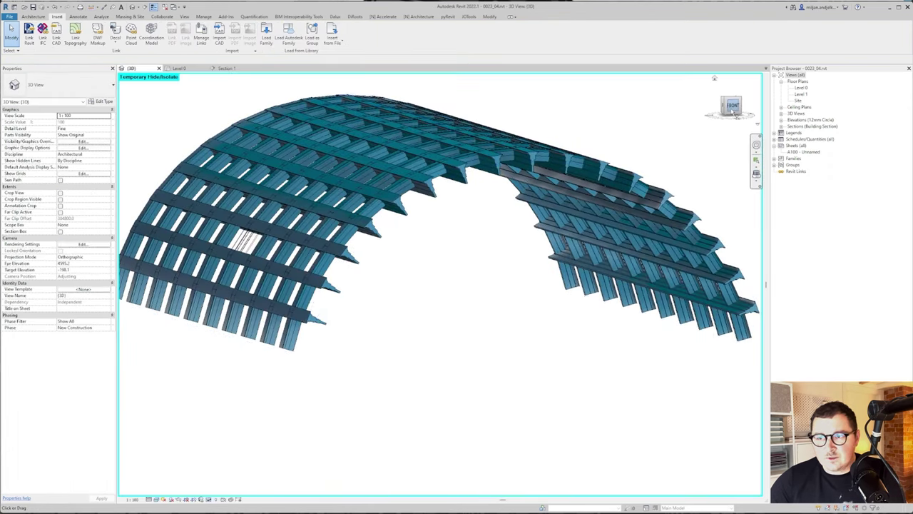
pyautogui.click(225, 68)
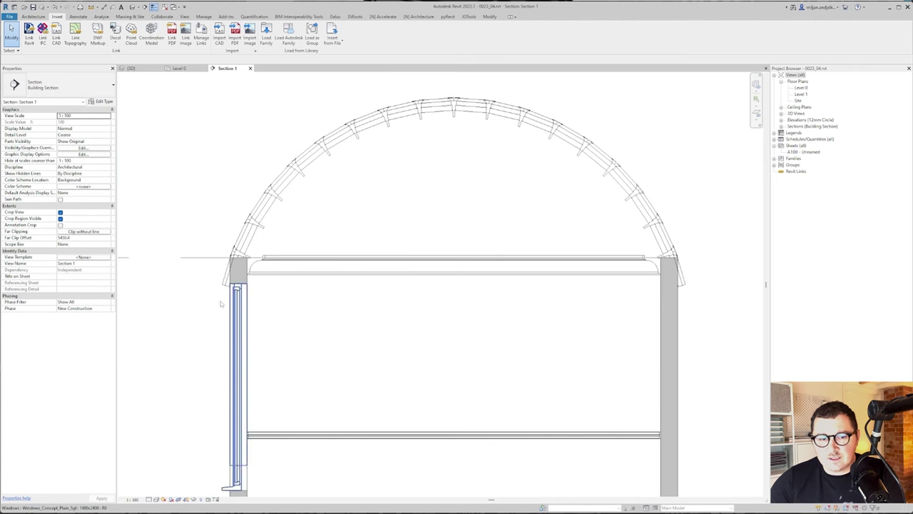
# Unpin and delete the row of lowest P_R_02 mullions at the window-wall end of the arch.
pyautogui.scroll(3, 221, 288)
pyautogui.moveTo(215, 268); pyautogui.dragTo(214, 266)
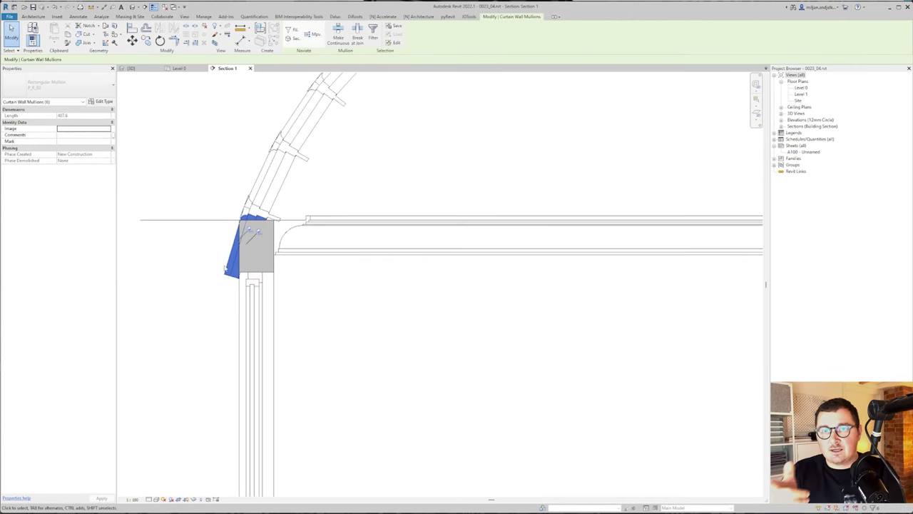
pyautogui.click(132, 69)
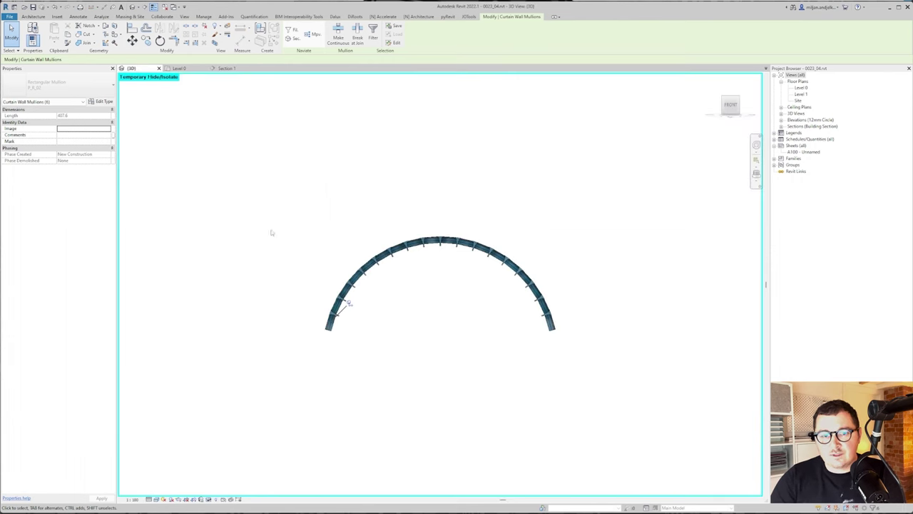
pyautogui.scroll(2, 334, 326)
pyautogui.moveTo(317, 311); pyautogui.dragTo(286, 273)
pyautogui.press('Escape')
pyautogui.scroll(3, 332, 331)
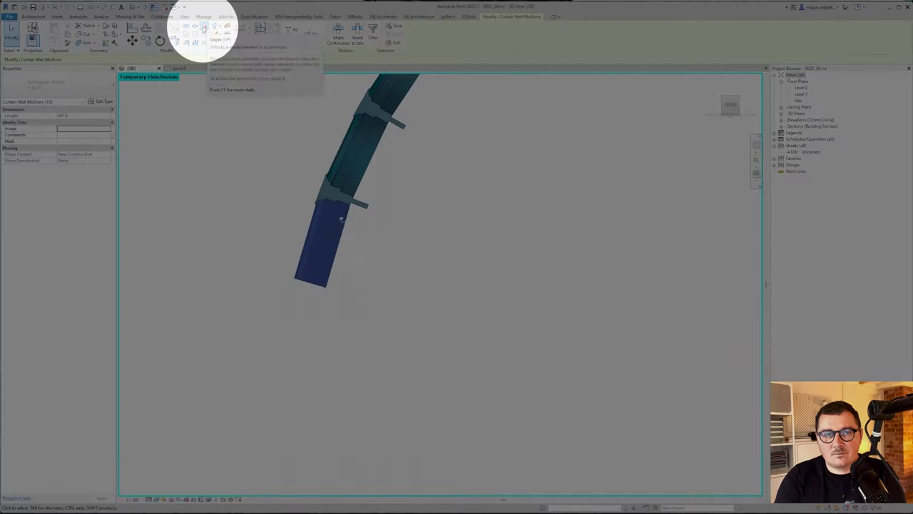
pyautogui.click(204, 27)
pyautogui.click(273, 239)
# Unpin and delete the row of lowest P_R_02 mullions at the windowless-wall end of the arch.
pyautogui.scroll(-3, 261, 225)
pyautogui.moveTo(742, 260); pyautogui.dragTo(710, 243)
pyautogui.scroll(2, 700, 250)
pyautogui.moveTo(699, 250); pyautogui.dragTo(436, 291, button='middle')
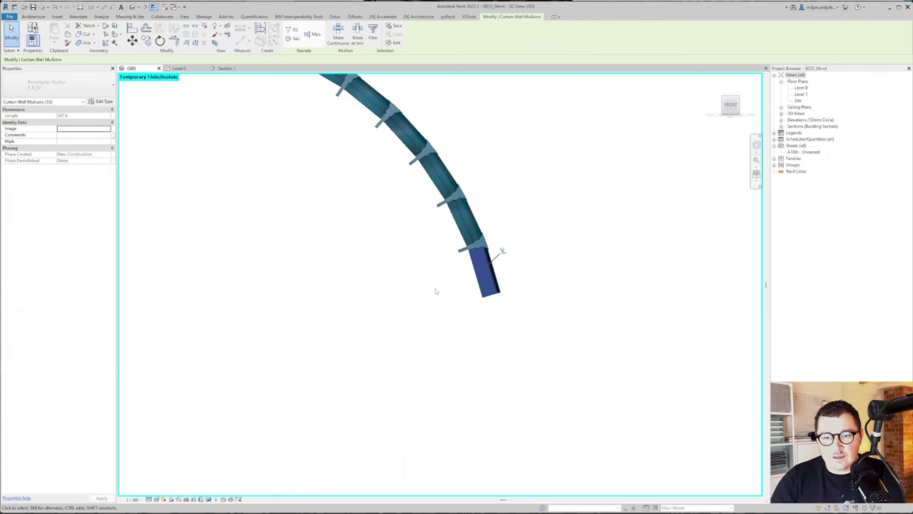
pyautogui.scroll(1, 400, 271)
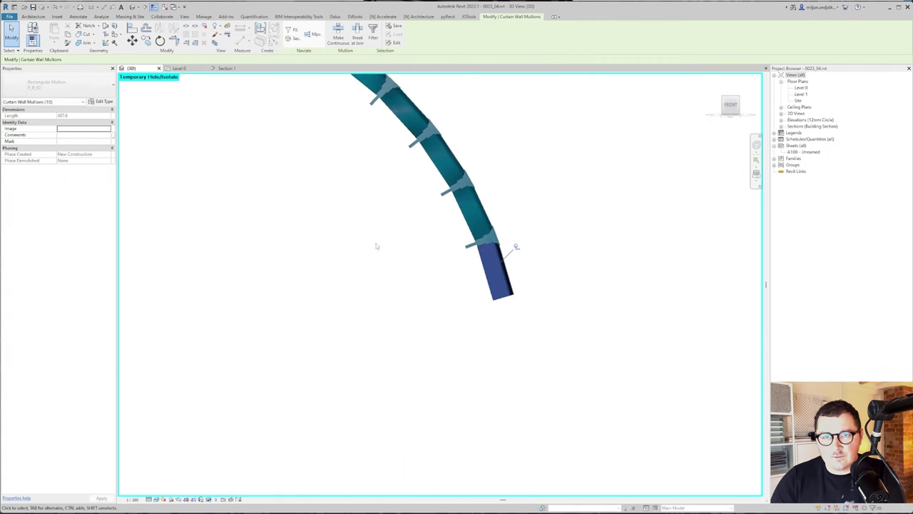
pyautogui.click(459, 277)
pyautogui.scroll(-4, 535, 268)
# Check the trimmed vault in section and 3D, and reset the temporary isolation to show the whole room.
pyautogui.click(227, 68)
pyautogui.scroll(-2, 346, 239)
pyautogui.moveTo(395, 249); pyautogui.dragTo(368, 249, button='middle')
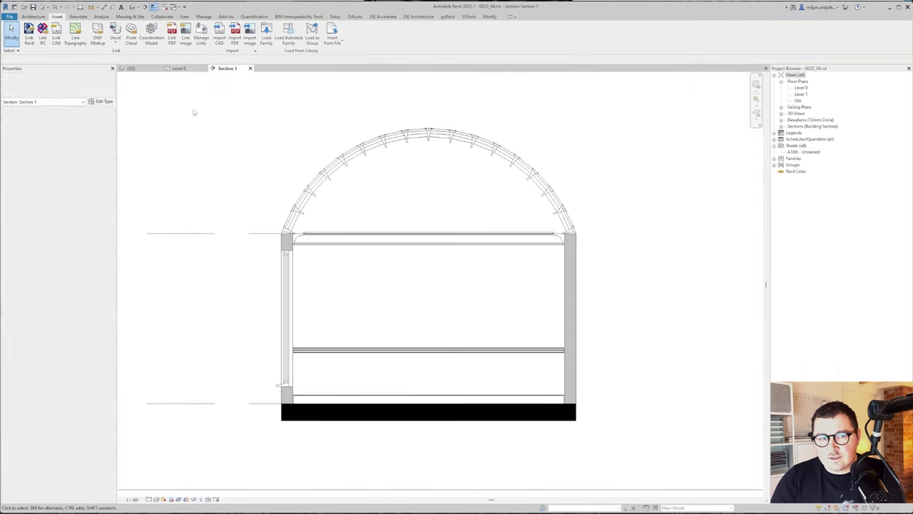
pyautogui.click(131, 68)
pyautogui.keyDown('shift'); pyautogui.moveTo(242, 250); pyautogui.dragTo(304, 282, button='middle'); pyautogui.keyUp('shift')
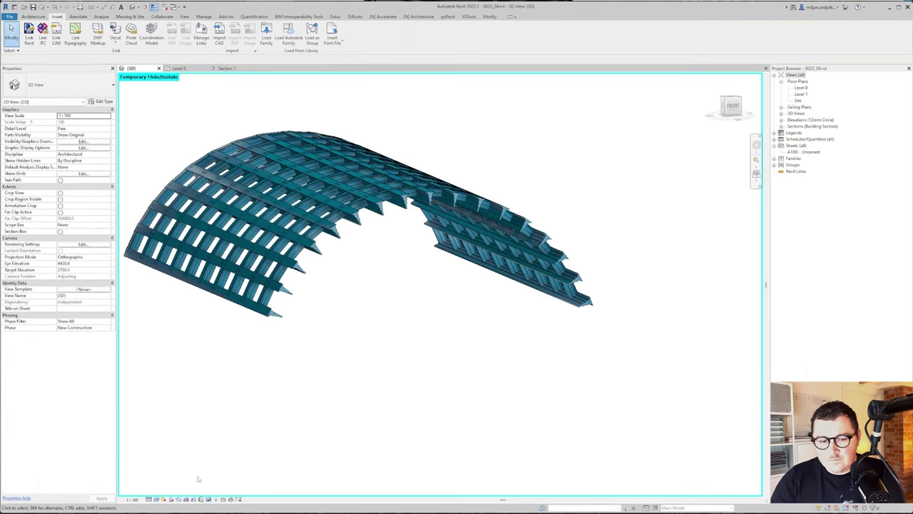
pyautogui.click(208, 499)
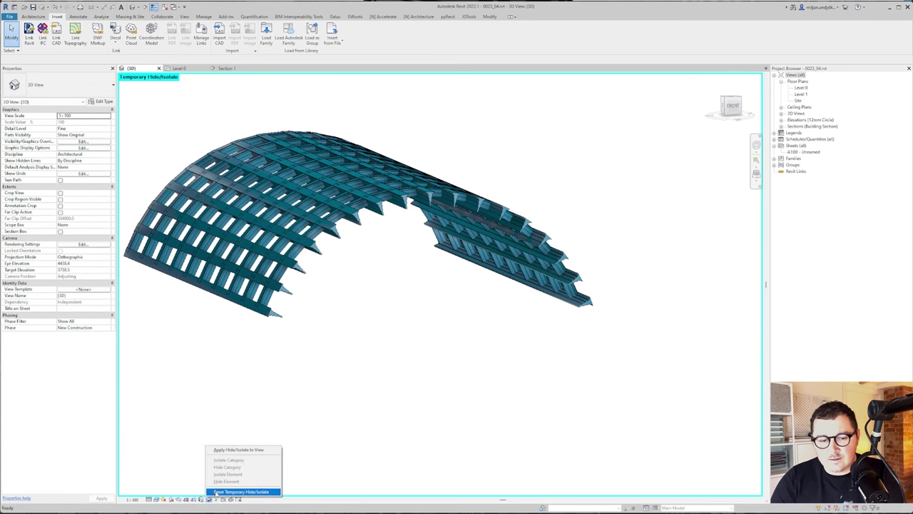
pyautogui.click(239, 491)
pyautogui.keyDown('shift'); pyautogui.moveTo(402, 330); pyautogui.dragTo(300, 325, button='middle'); pyautogui.keyUp('shift')
# Start a roof by extrusion in Section 1, using the reference plane Roof 01 as its work plane.
pyautogui.click(225, 68)
pyautogui.scroll(-2, 358, 356)
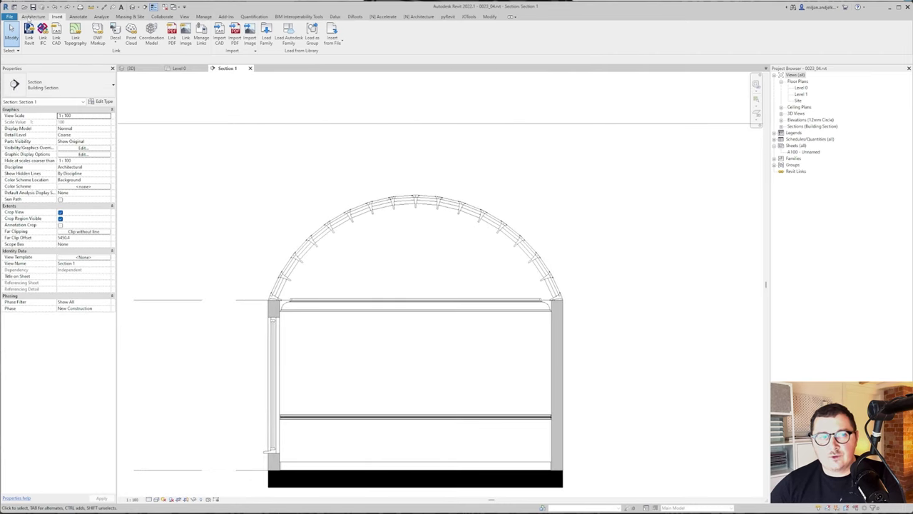
pyautogui.click(29, 18)
pyautogui.click(133, 40)
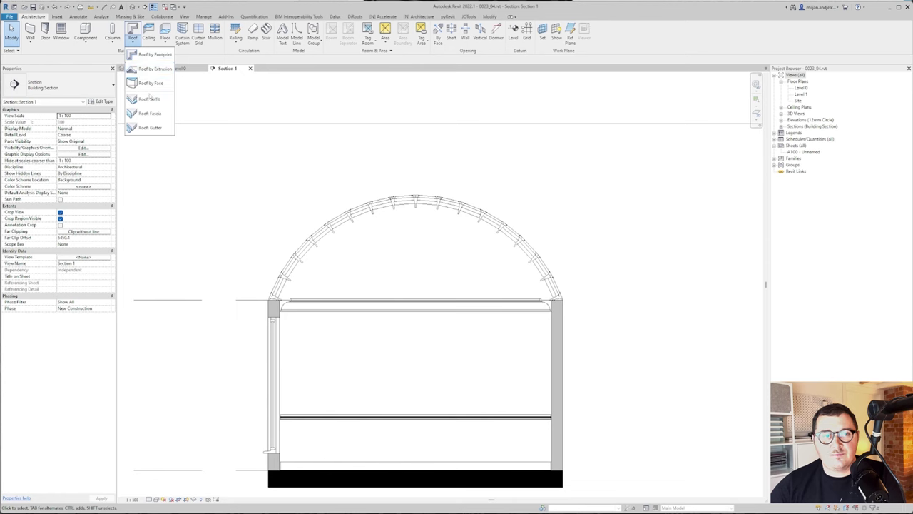
pyautogui.click(150, 69)
pyautogui.click(449, 261)
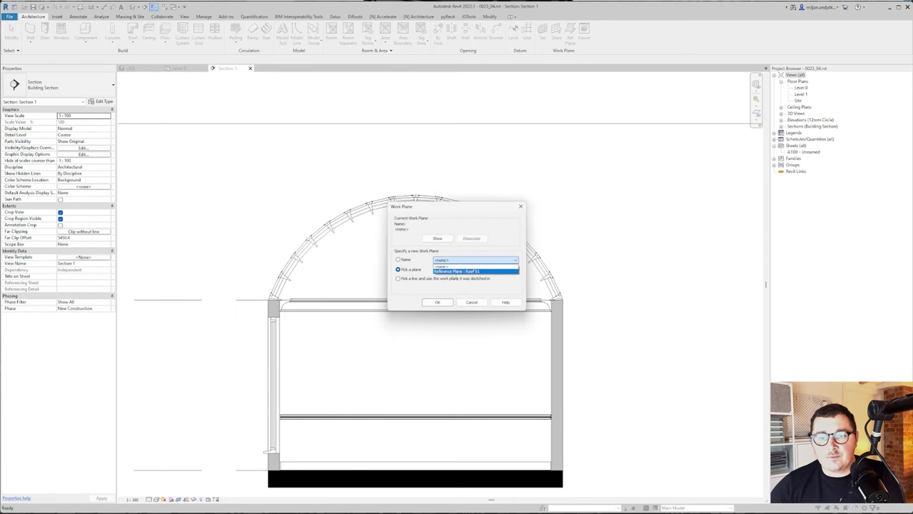
pyautogui.click(455, 279)
pyautogui.click(438, 301)
pyautogui.click(458, 273)
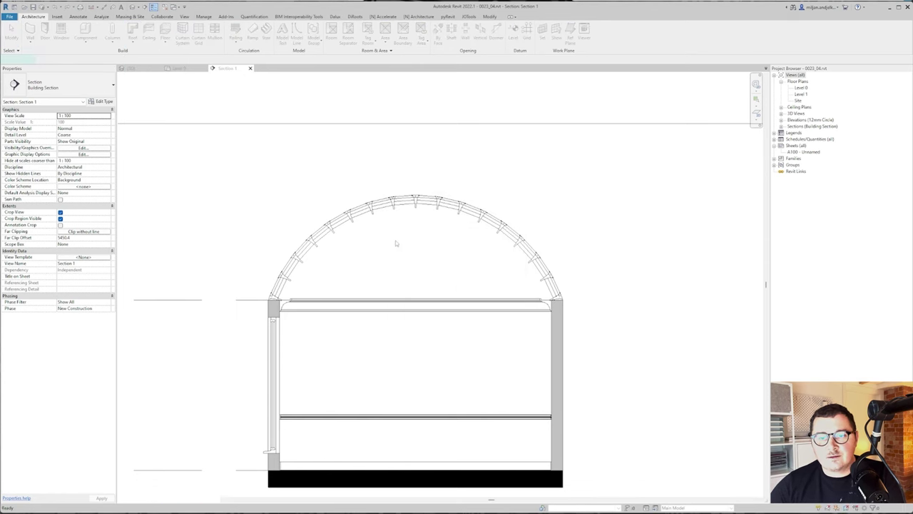
# Duplicate the basic roof type Roof_Generic-125mm as Roof_Generic-50 for the new extrusion roof.
pyautogui.click(71, 83)
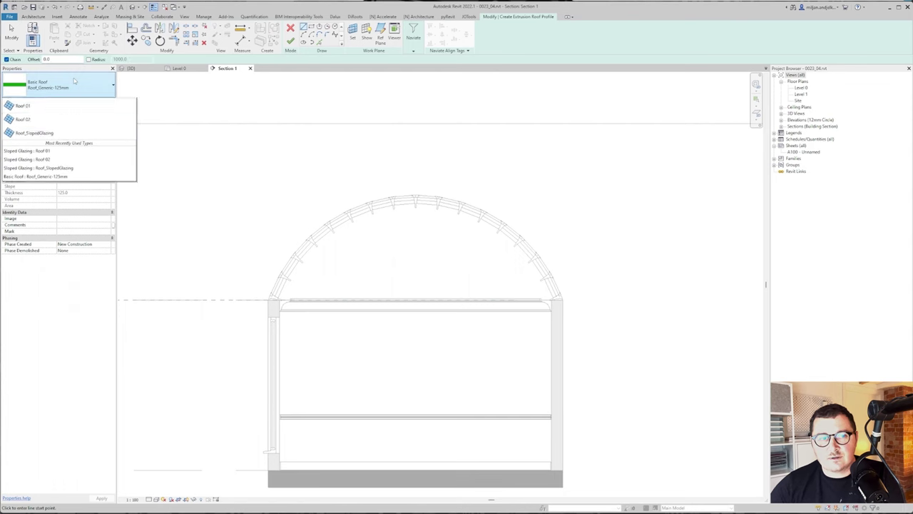
pyautogui.click(73, 79)
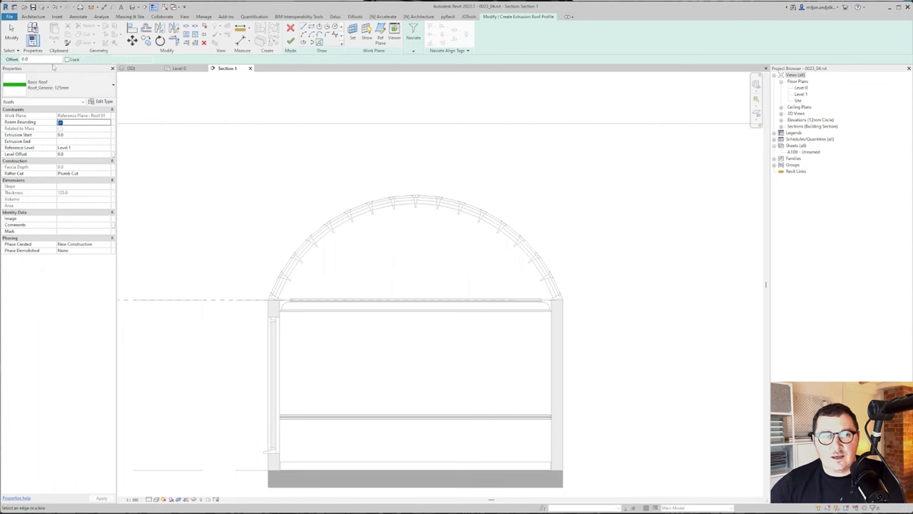
pyautogui.click(100, 101)
pyautogui.click(796, 62)
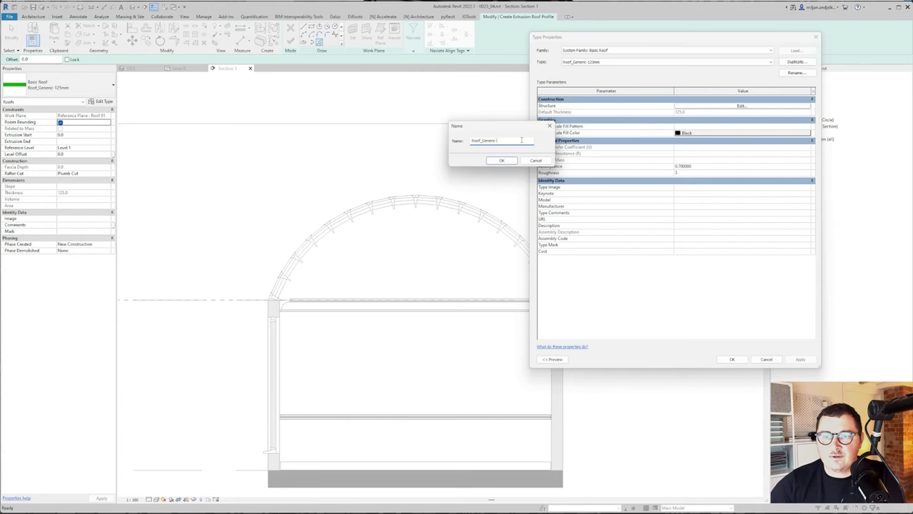
pyautogui.click(501, 161)
# Set the Roof_Generic-50 structure to 50 mm thick with the Paint - Purple Lining material.
pyautogui.click(742, 105)
pyautogui.click(646, 105)
pyautogui.click(667, 105)
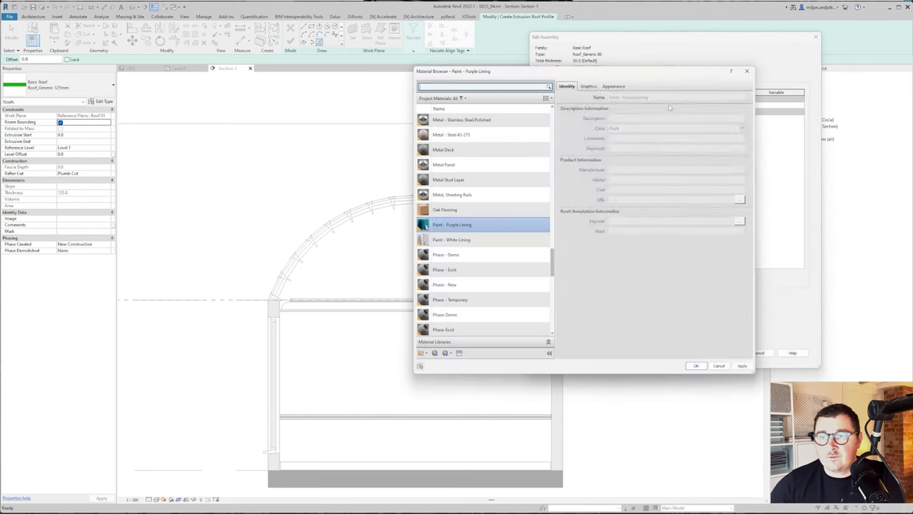
pyautogui.click(696, 365)
pyautogui.click(722, 352)
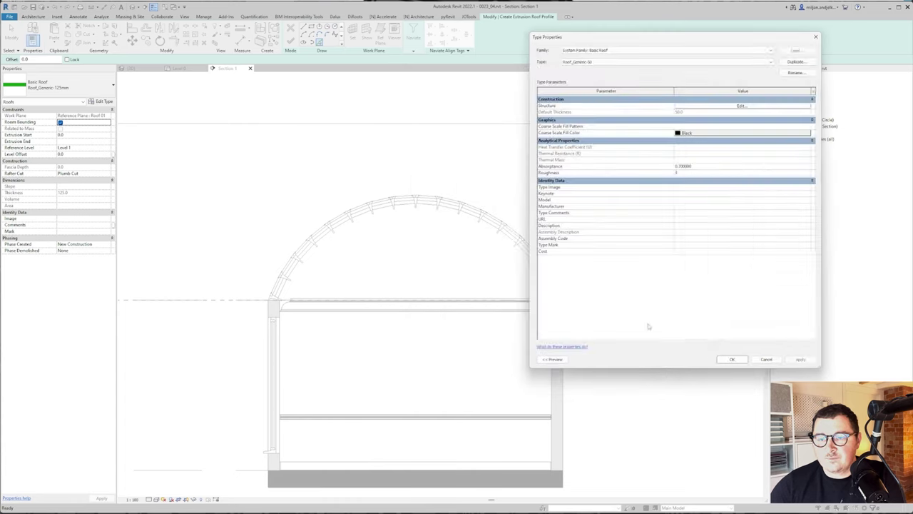
# Sketch the Roof_Generic-50 profile as an arc over the vault, offset 50 mm to its outer side, and finish the extrusion roof.
pyautogui.click(732, 360)
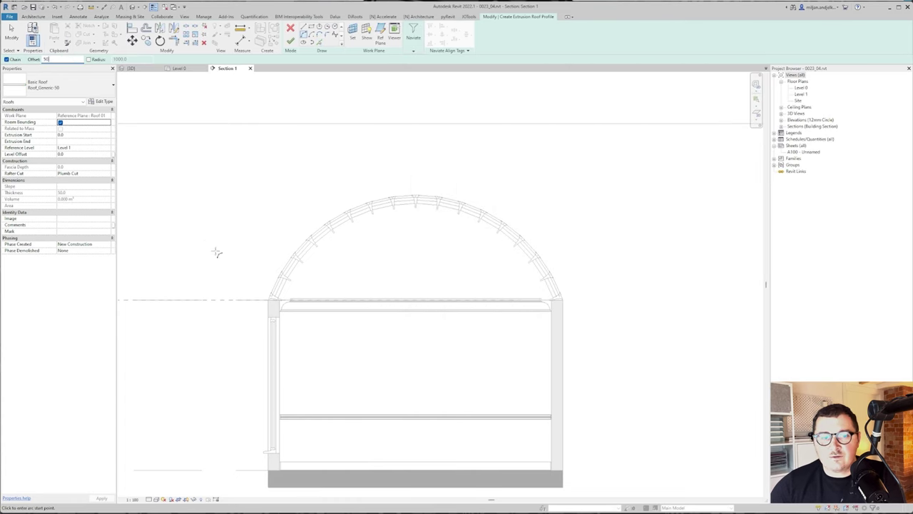
pyautogui.scroll(5, 250, 285)
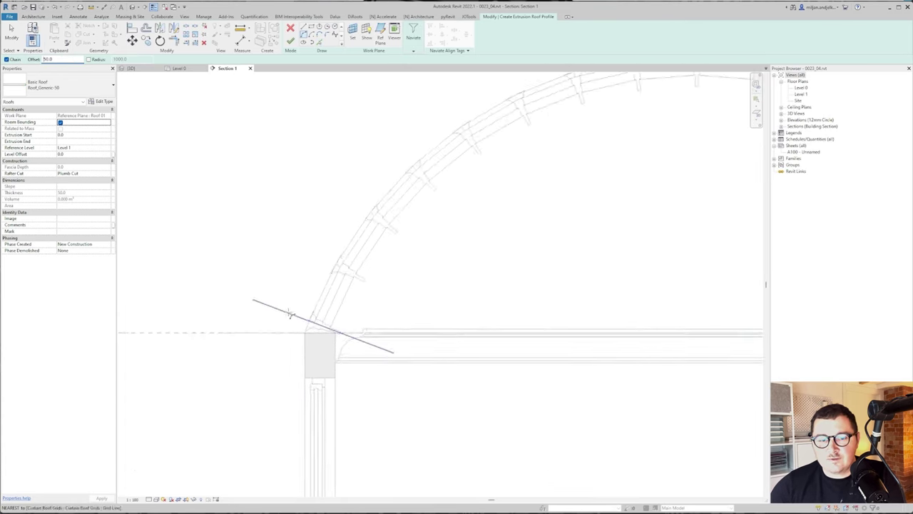
pyautogui.scroll(-5, 242, 341)
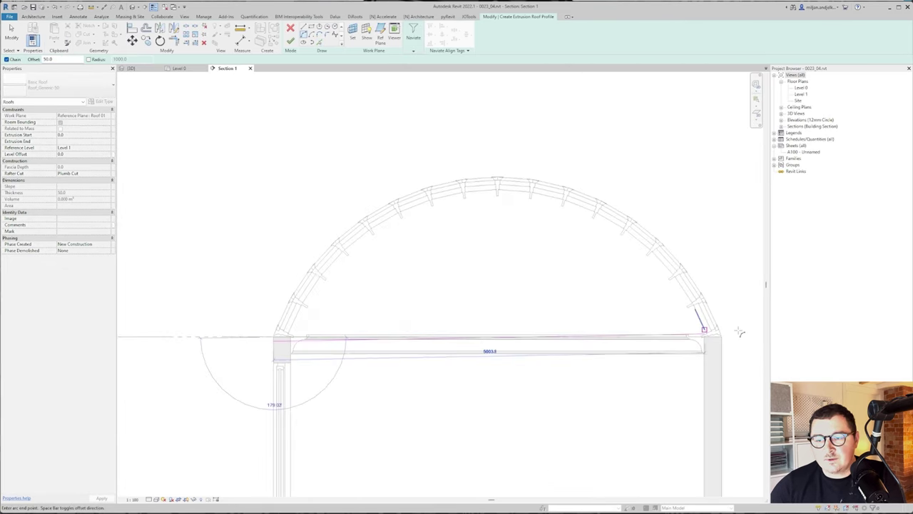
pyautogui.click(720, 336)
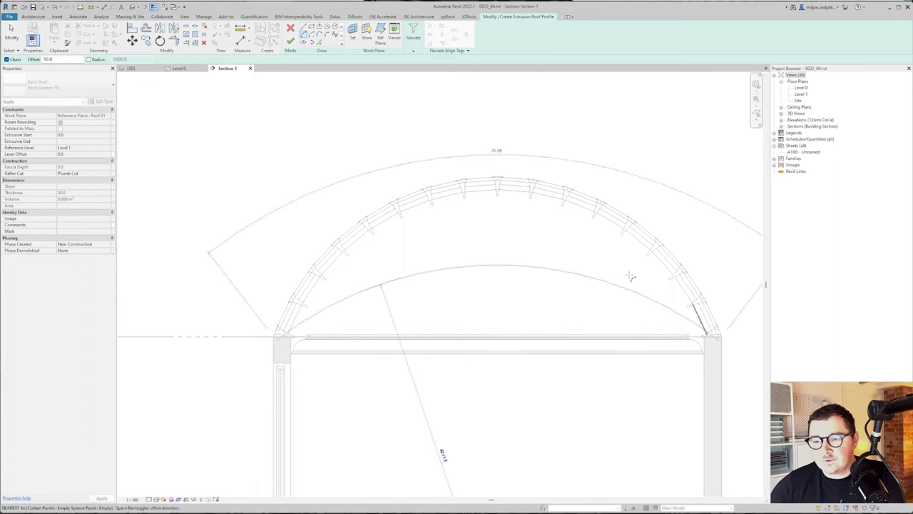
pyautogui.scroll(3, 497, 184)
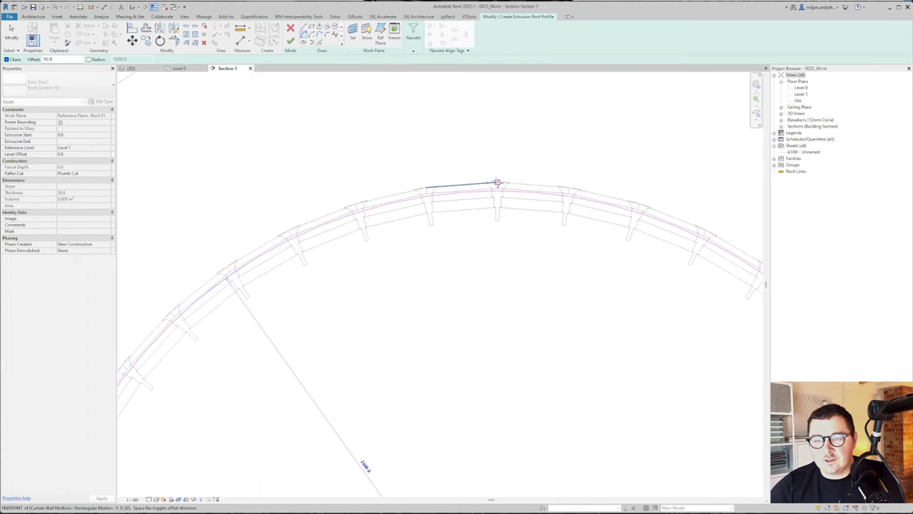
pyautogui.press('space')
pyautogui.click(497, 185)
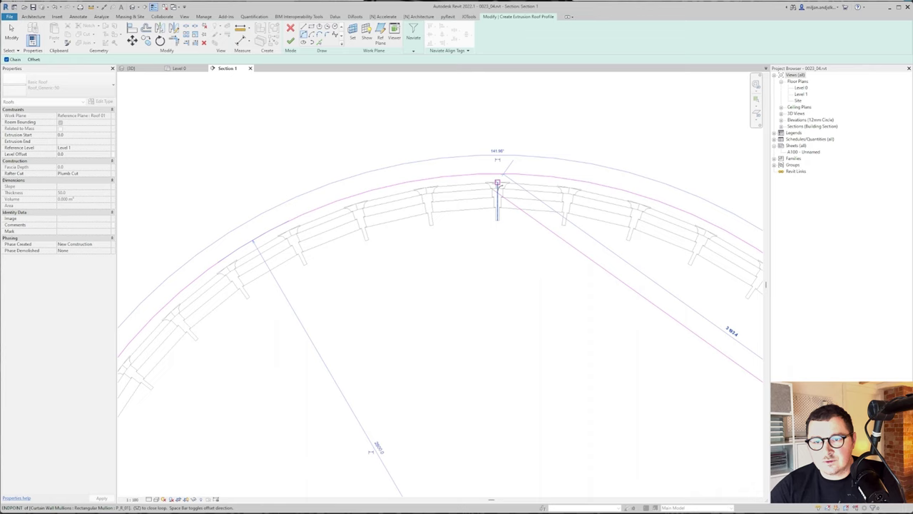
pyautogui.scroll(-4, 497, 184)
pyautogui.scroll(1, 339, 110)
pyautogui.click(290, 40)
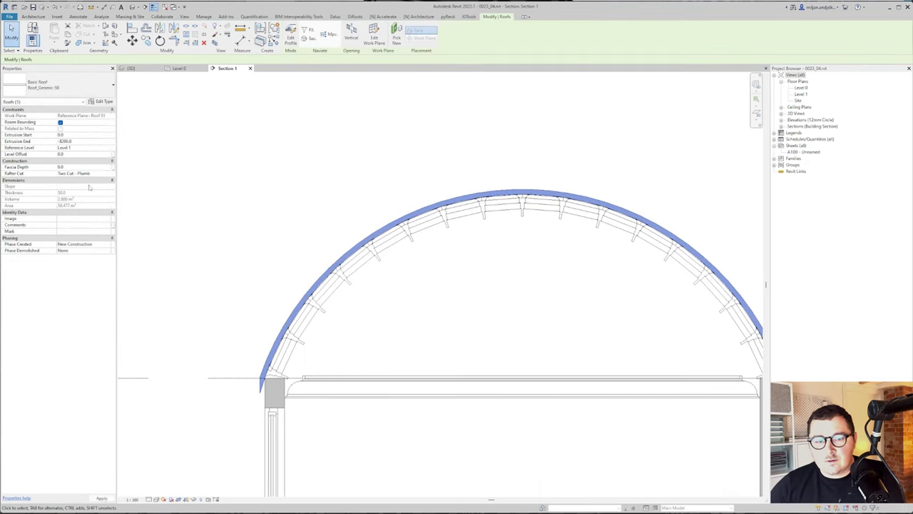
# In the 3D view, set the covering roof's extrusion start to 200 and check the sloped-glazing roof's extrusion extents.
pyautogui.click(131, 67)
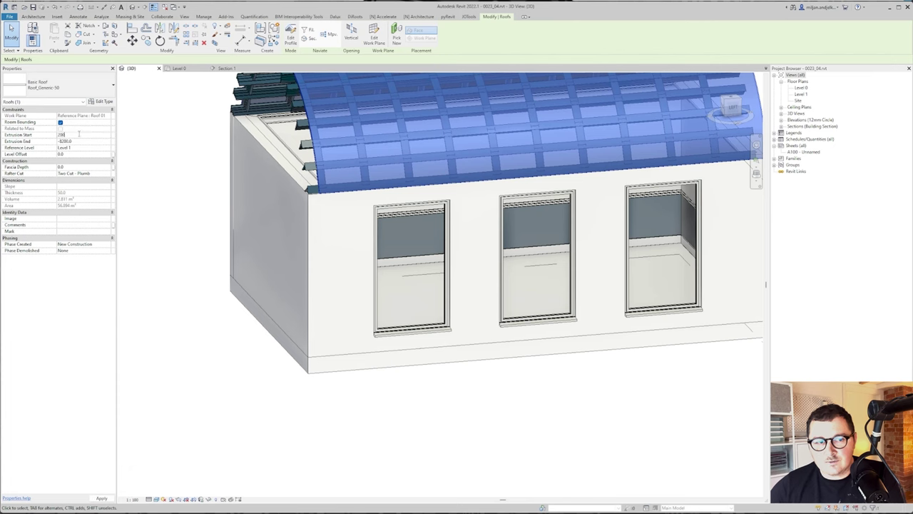
pyautogui.click(186, 241)
pyautogui.keyDown('shift'); pyautogui.moveTo(184, 243); pyautogui.dragTo(253, 260, button='middle'); pyautogui.keyUp('shift')
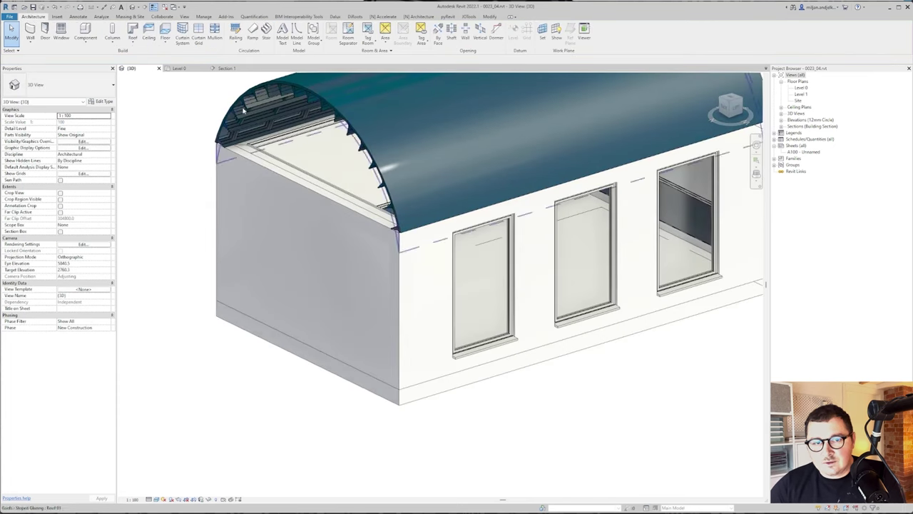
pyautogui.click(243, 111)
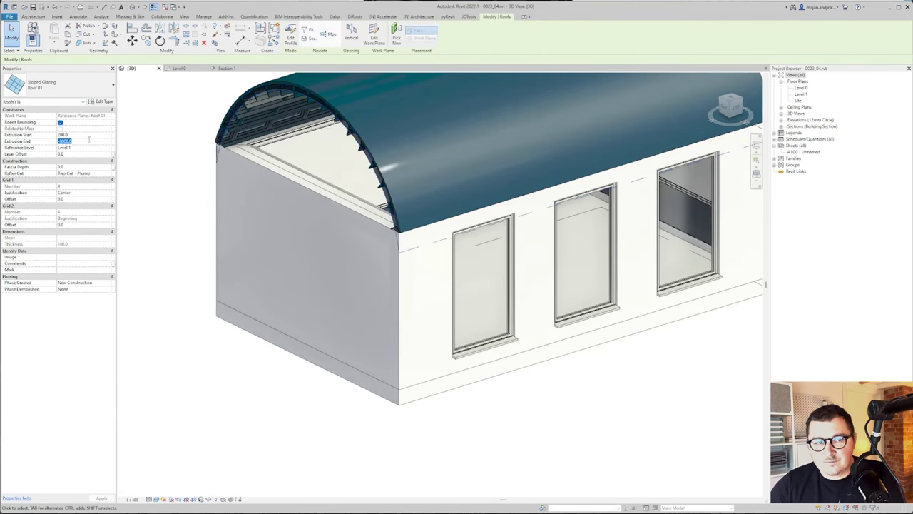
pyautogui.click(140, 210)
# Attach the tops of both Generic 200 mm end walls to the curved covering roof.
pyautogui.click(321, 282)
pyautogui.keyDown('shift'); pyautogui.moveTo(735, 285); pyautogui.dragTo(632, 296, button='middle'); pyautogui.keyUp('shift')
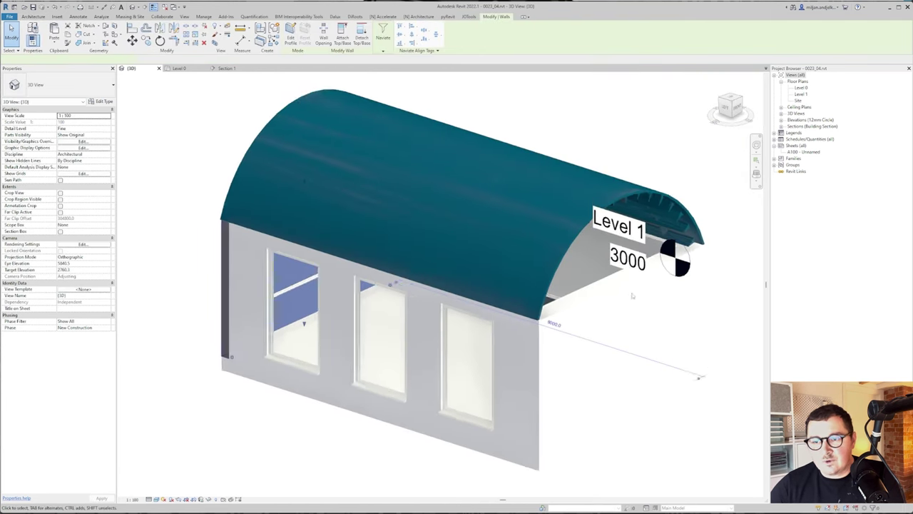
pyautogui.scroll(1, 624, 300)
pyautogui.keyDown('ctrl'); pyautogui.click(611, 299); pyautogui.keyUp('ctrl')
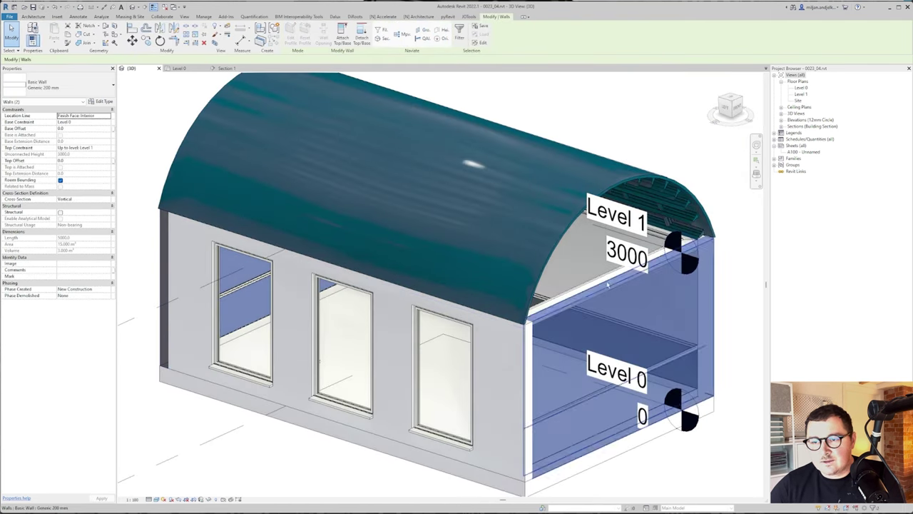
pyautogui.click(443, 112)
pyautogui.scroll(-2, 647, 118)
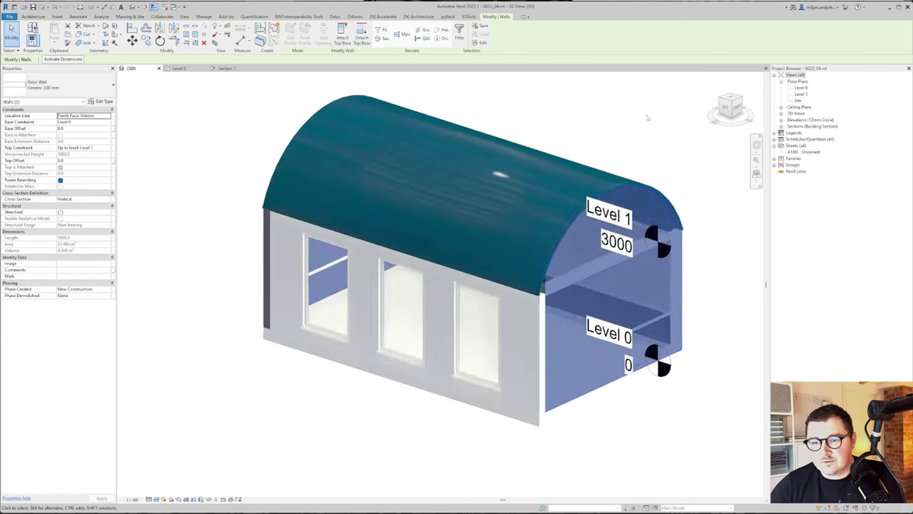
pyautogui.click(647, 118)
# Temporarily isolate one arched end wall in the 3D view, with its inner face turned into view.
pyautogui.keyDown('shift'); pyautogui.moveTo(329, 285); pyautogui.dragTo(553, 329, button='middle'); pyautogui.keyUp('shift')
pyautogui.scroll(-1, 553, 330)
pyautogui.click(274, 245)
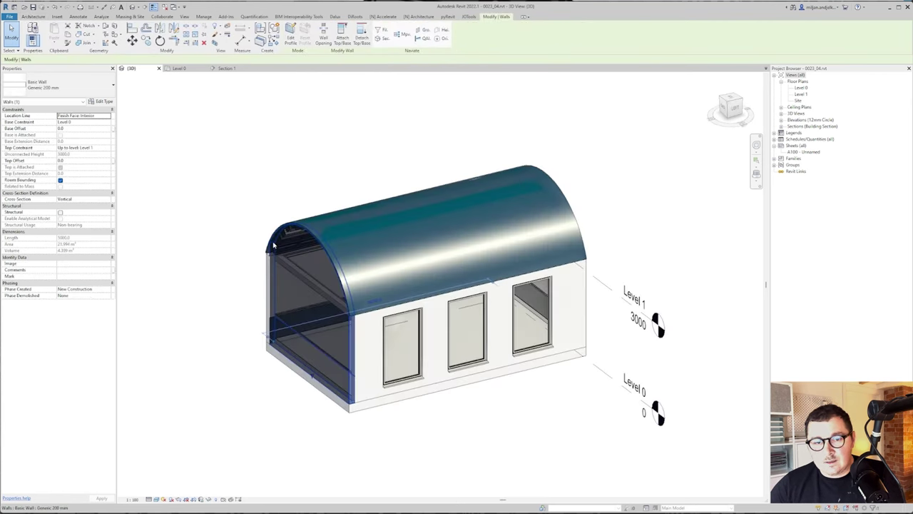
pyautogui.click(208, 500)
pyautogui.click(227, 467)
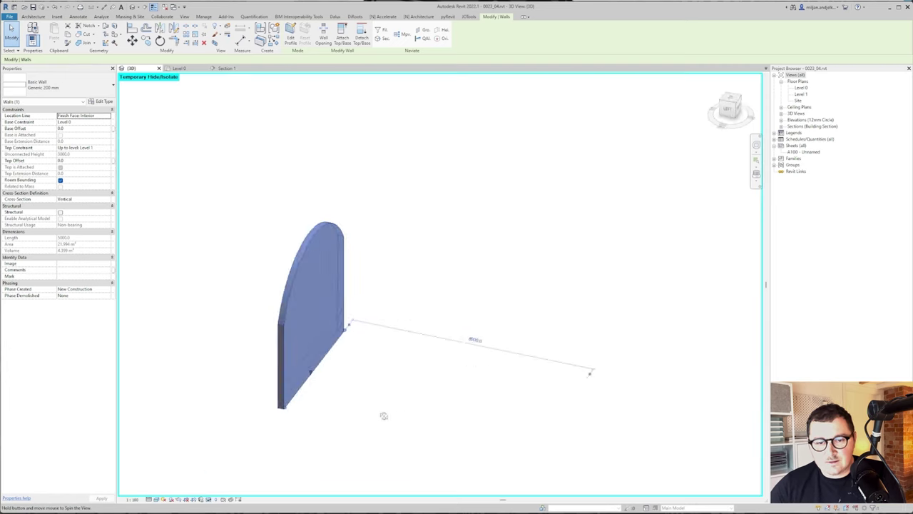
pyautogui.click(326, 409)
# Split the isolated end wall's inner face with a line offset 3000 mm from its base edge.
pyautogui.scroll(1, 331, 358)
pyautogui.press('s')
pyautogui.press('f')
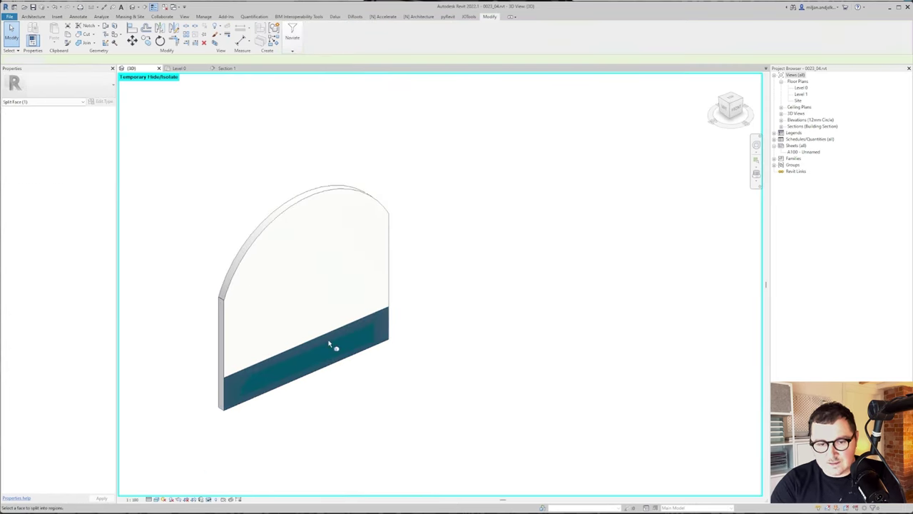
pyautogui.click(245, 269)
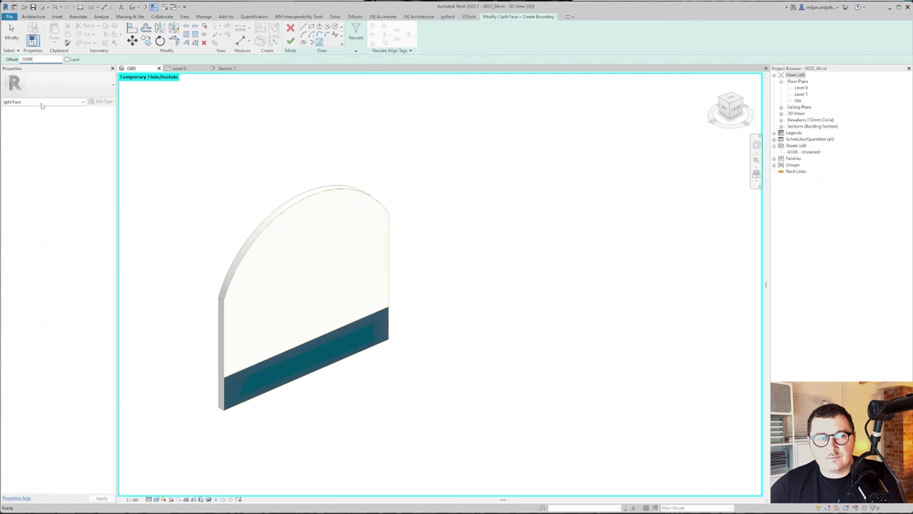
pyautogui.scroll(2, 325, 246)
pyautogui.click(291, 41)
# Paint the arched upper region of the split face with Paint - Purple Lining, and reset the temporary isolation.
pyautogui.press('p')
pyautogui.press('t')
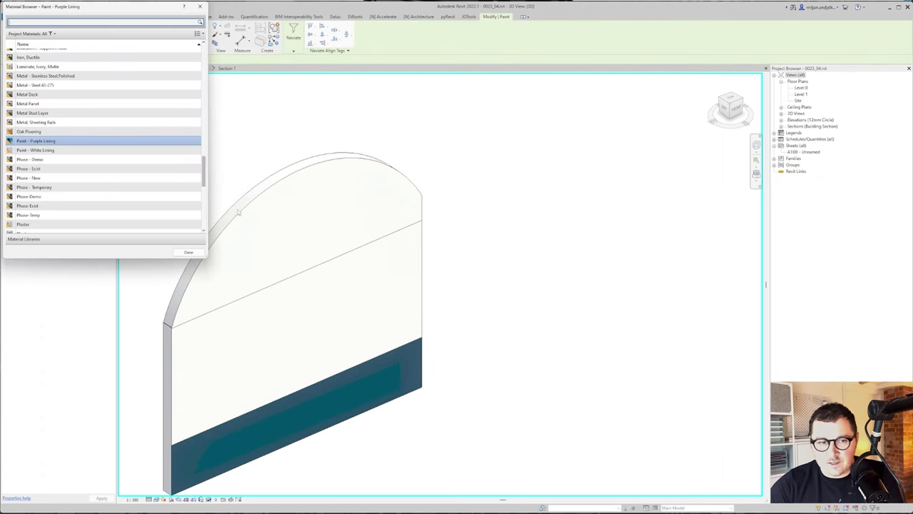
pyautogui.click(261, 226)
pyautogui.press('Escape')
pyautogui.press('h')
pyautogui.press('r')
pyautogui.scroll(-3, 242, 307)
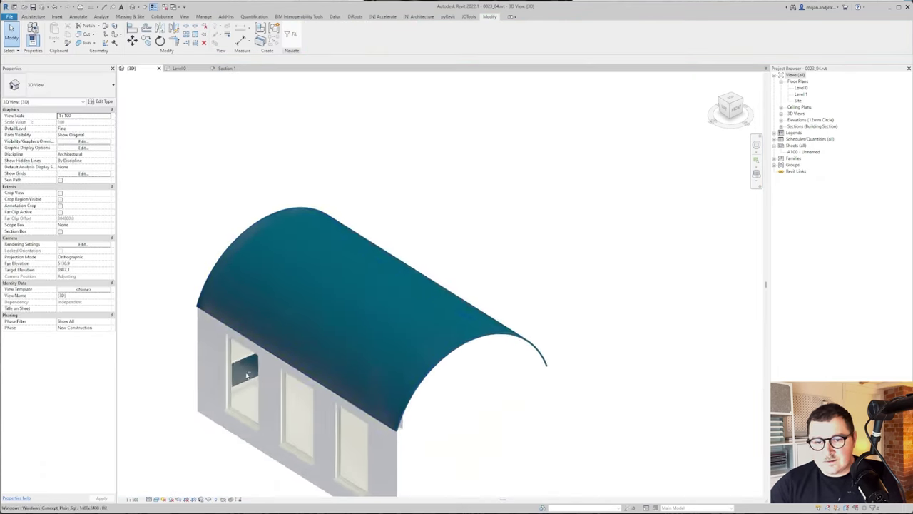
# Temporarily isolate the opposite end wall and orient the view to its inner face.
pyautogui.keyDown('shift'); pyautogui.moveTo(247, 378); pyautogui.dragTo(470, 439, button='middle'); pyautogui.keyUp('shift')
pyautogui.click(550, 428)
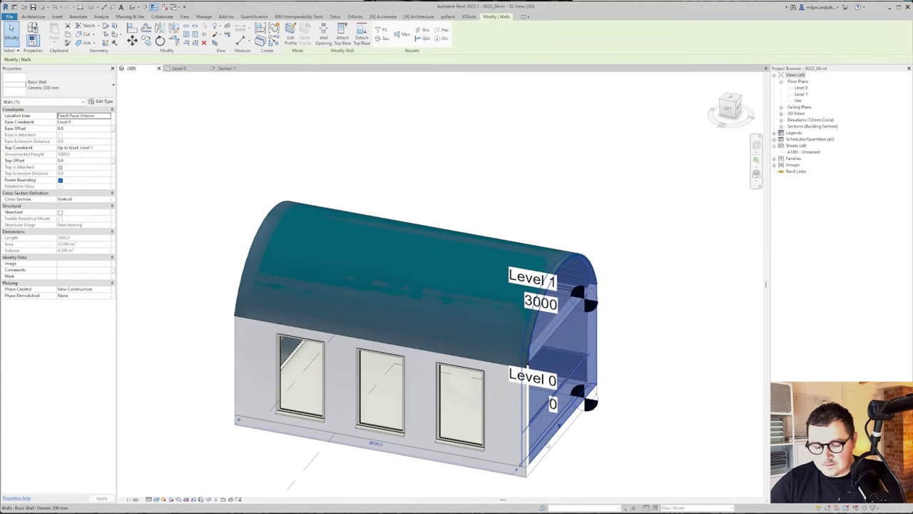
pyautogui.press('h')
pyautogui.press('i')
pyautogui.keyDown('shift'); pyautogui.moveTo(286, 423); pyautogui.dragTo(640, 420, button='middle'); pyautogui.keyUp('shift')
pyautogui.click(640, 420)
pyautogui.moveTo(629, 361); pyautogui.dragTo(573, 275, button='middle')
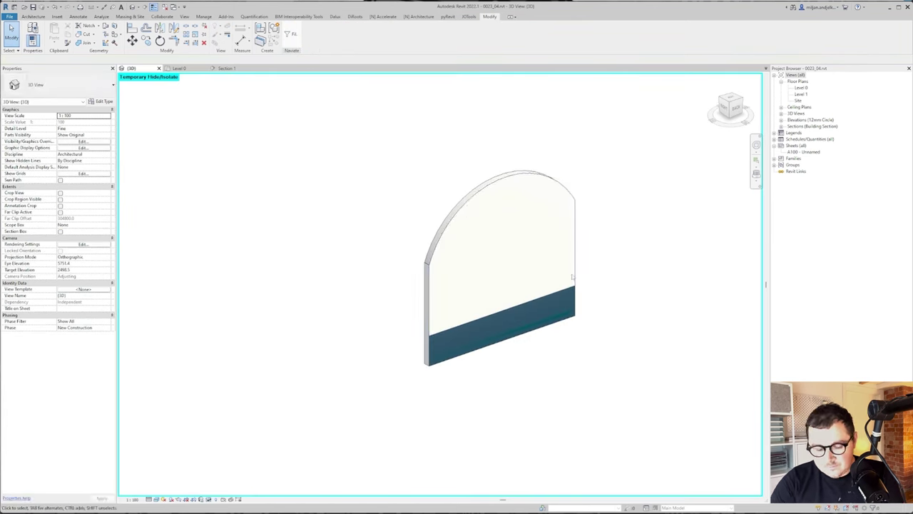
# Split the opposite end wall's inner face with a line 3000 mm above its base edge.
pyautogui.press('s')
pyautogui.press('f')
pyautogui.click(474, 209)
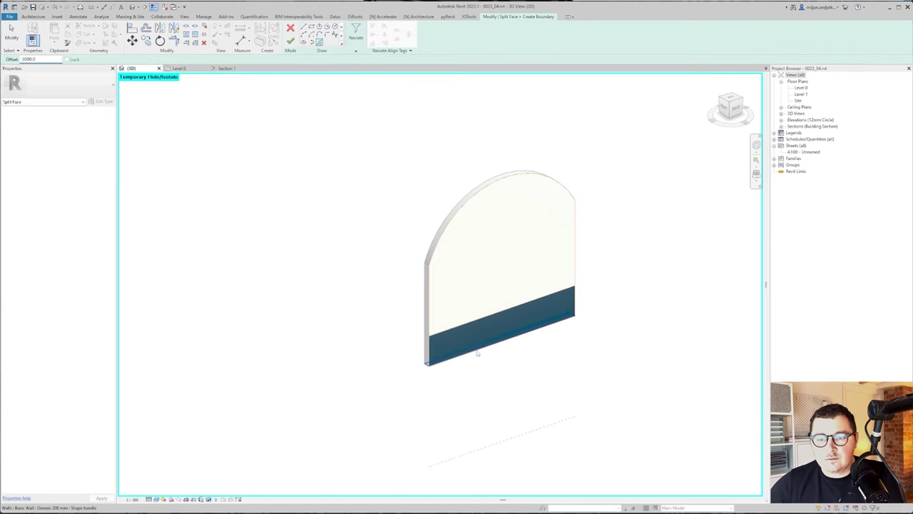
pyautogui.click(291, 41)
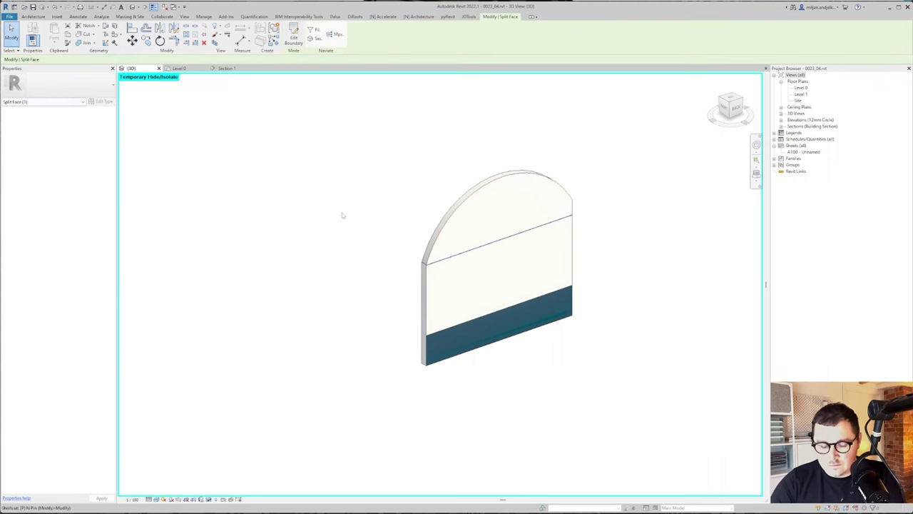
# Paint the opposite wall's arched upper region with Paint - Purple Lining, and restore the full model display.
pyautogui.press('p')
pyautogui.press('t')
pyautogui.click(458, 222)
pyautogui.press('Escape')
pyautogui.press('h')
pyautogui.press('r')
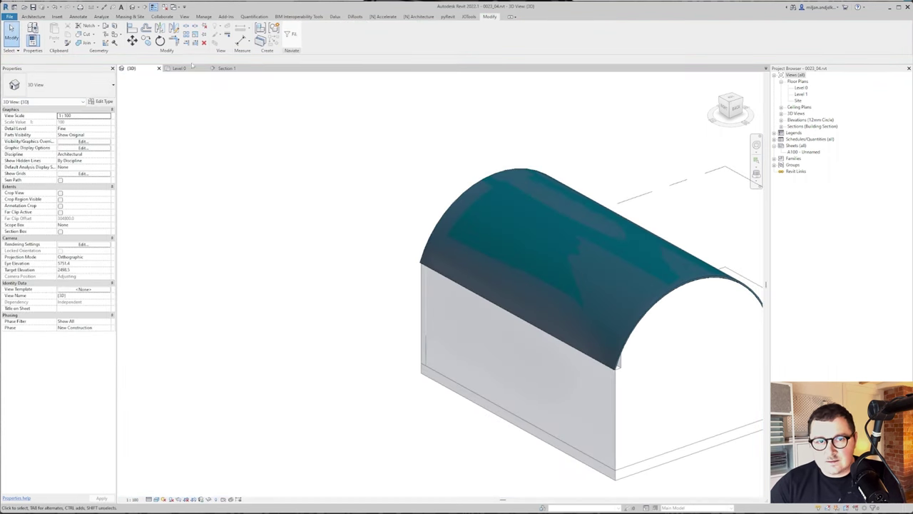
# Place a camera in the Level 0 plan near one end wall, looking lengthwise through the room to the opposite end.
pyautogui.click(225, 68)
pyautogui.click(179, 68)
pyautogui.scroll(-2, 463, 214)
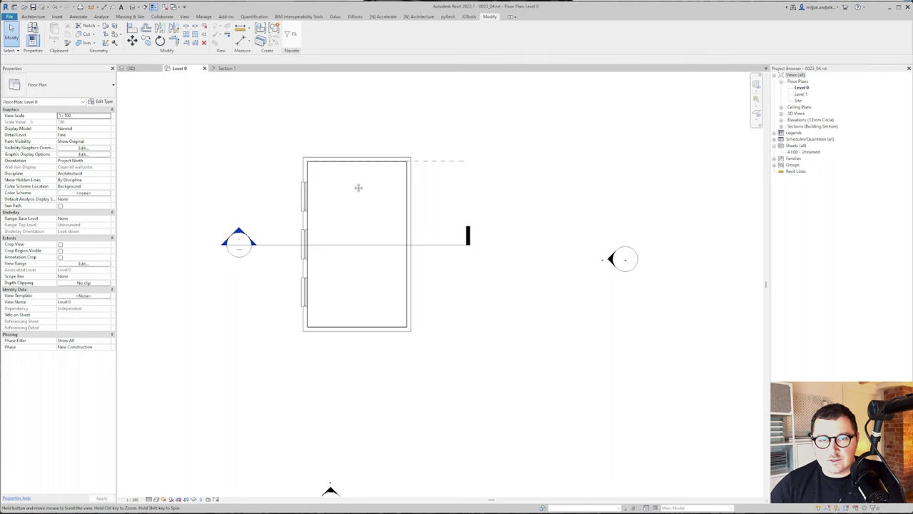
pyautogui.click(139, 8)
pyautogui.click(153, 25)
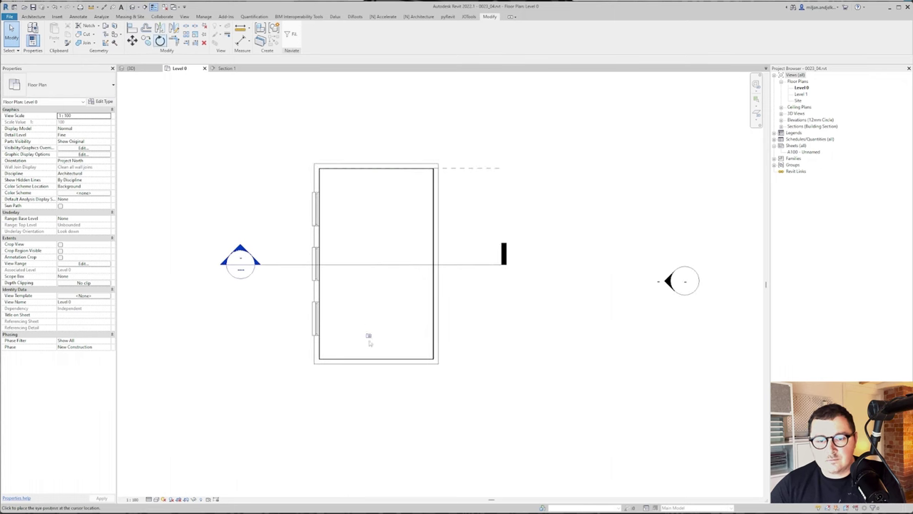
pyautogui.click(374, 351)
pyautogui.click(367, 171)
# Extend the camera view's crop region upward to include the vault, and set its visual style to Realistic.
pyautogui.moveTo(418, 169); pyautogui.dragTo(427, 101)
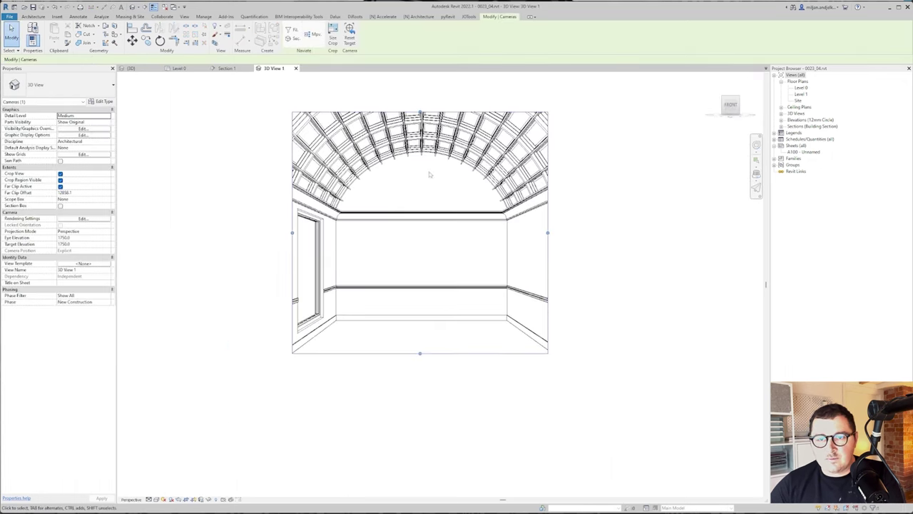
pyautogui.click(163, 499)
pyautogui.click(179, 491)
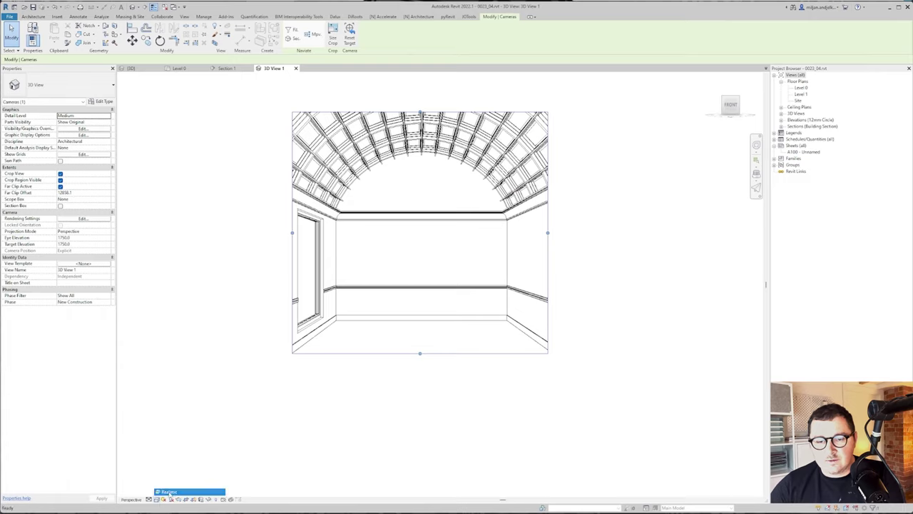